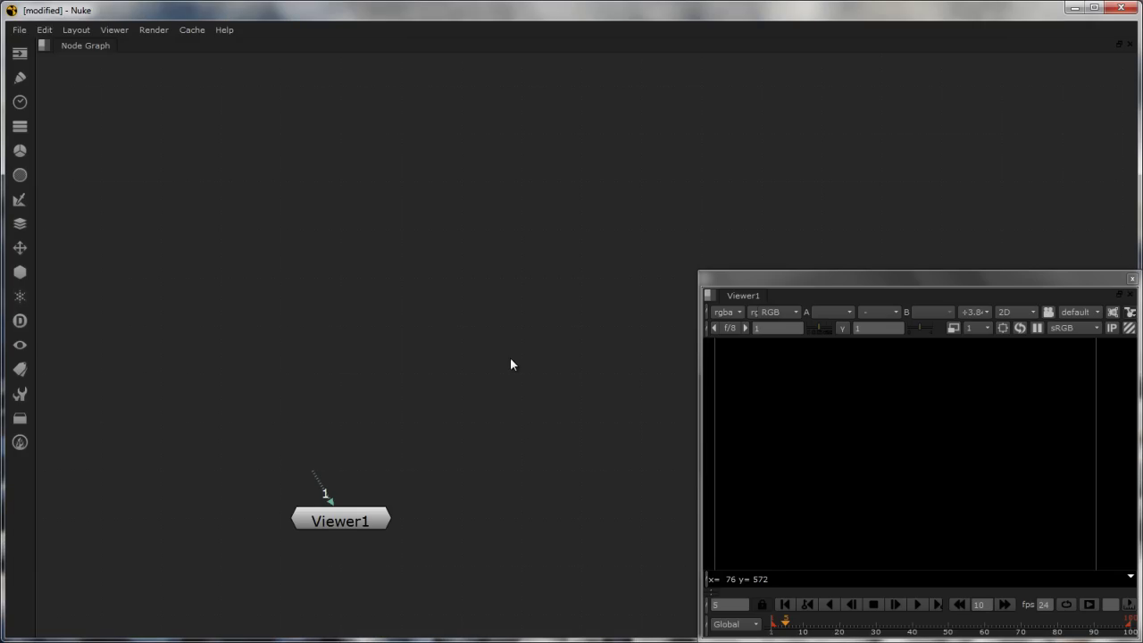
Set the project directory to F:/__PROJECTS/Eosacro/Demo/ in the project settings
left_click(45, 33)
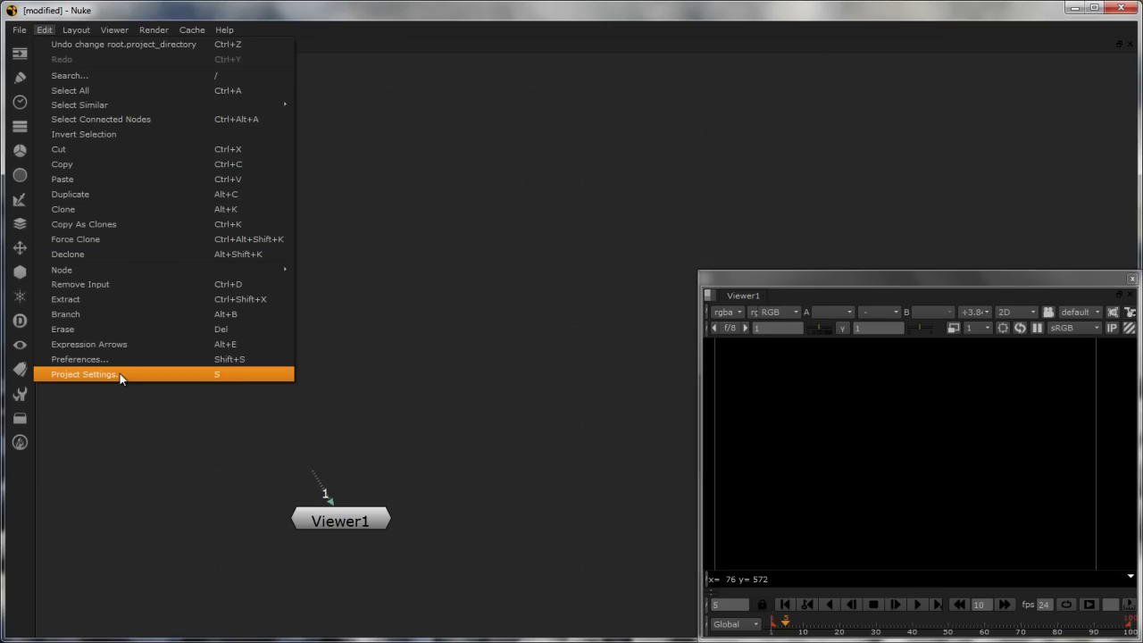
left_click(241, 373)
left_click_drag(149, 156, 157, 65)
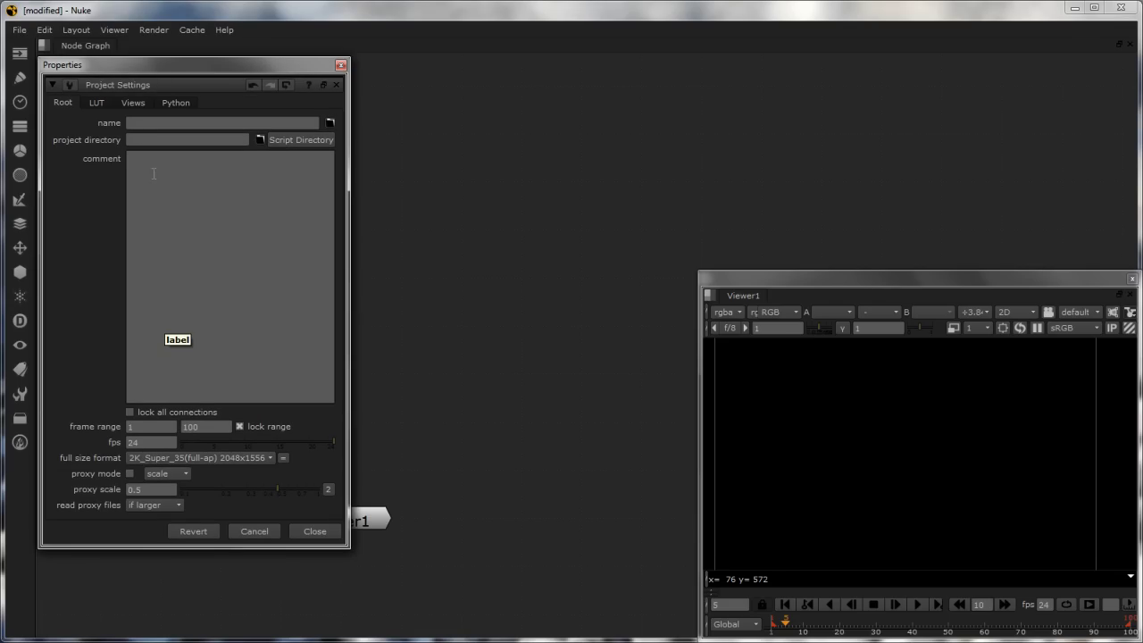
left_click(148, 124)
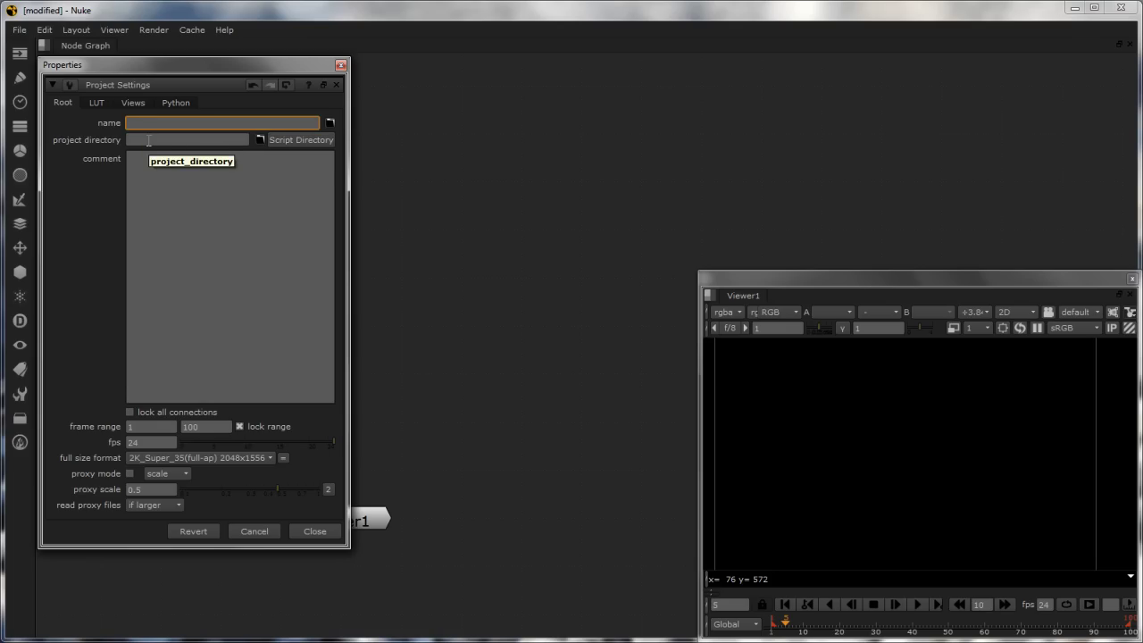
left_click(259, 140)
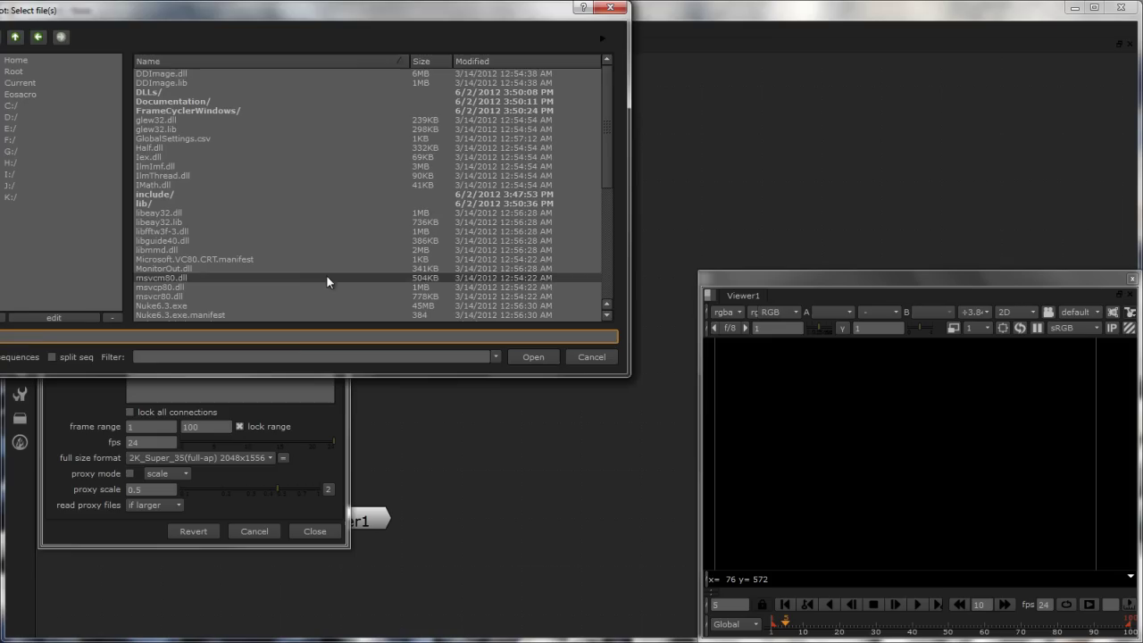
left_click_drag(185, 10, 262, 36)
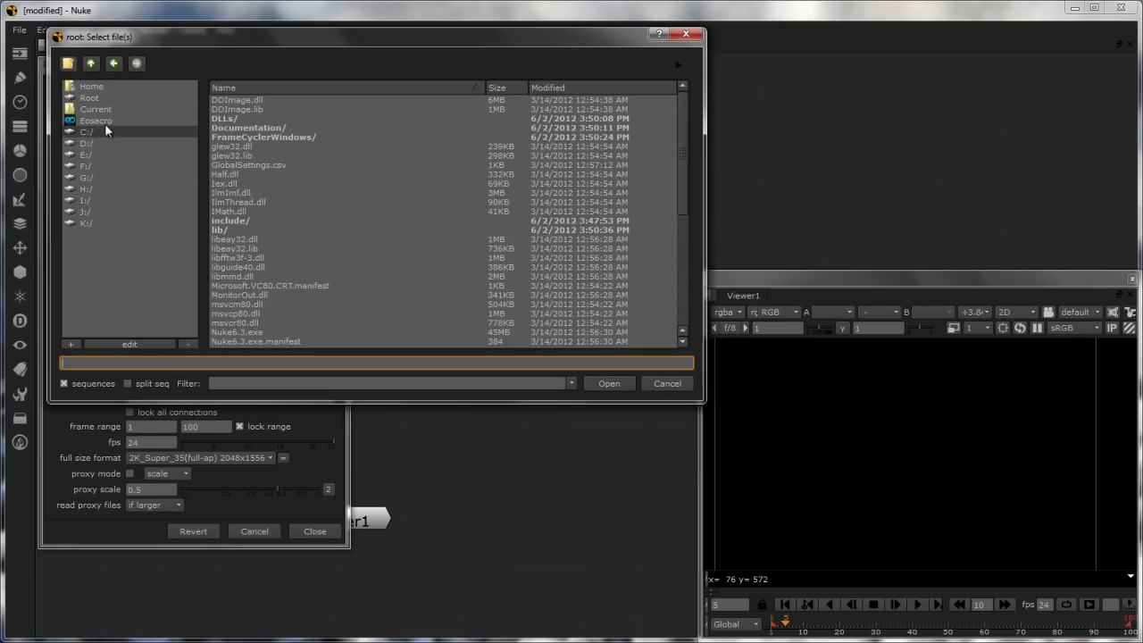
left_click(105, 121)
left_click(319, 250)
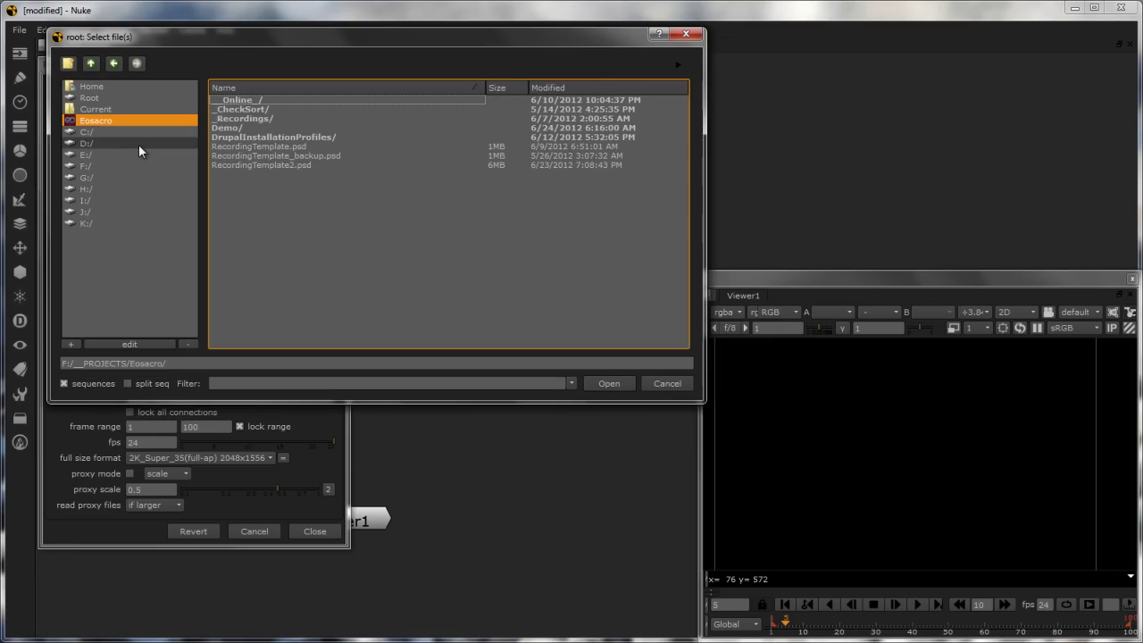
double_click(246, 129)
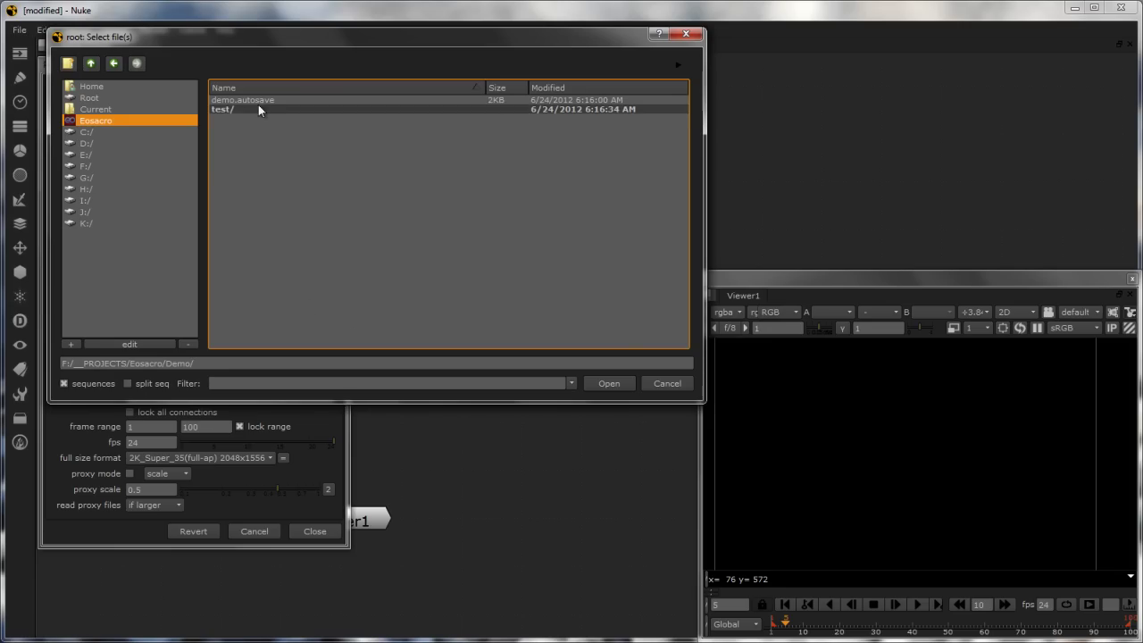
left_click(610, 383)
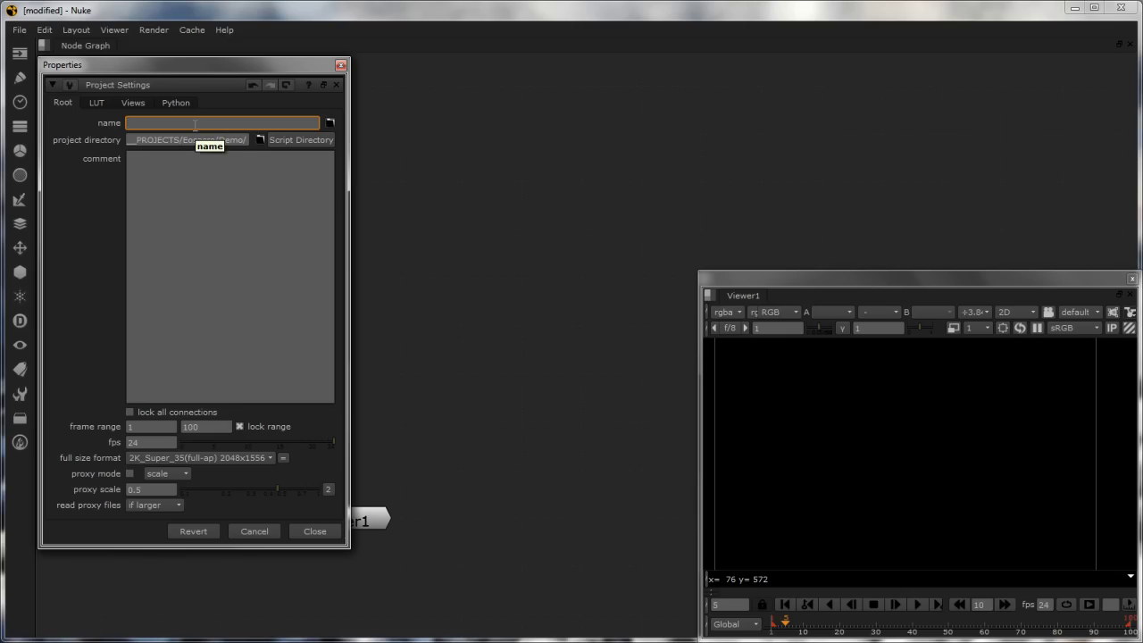
Name the project demo_2 in the project settings
type("demo_2")
key("Return")
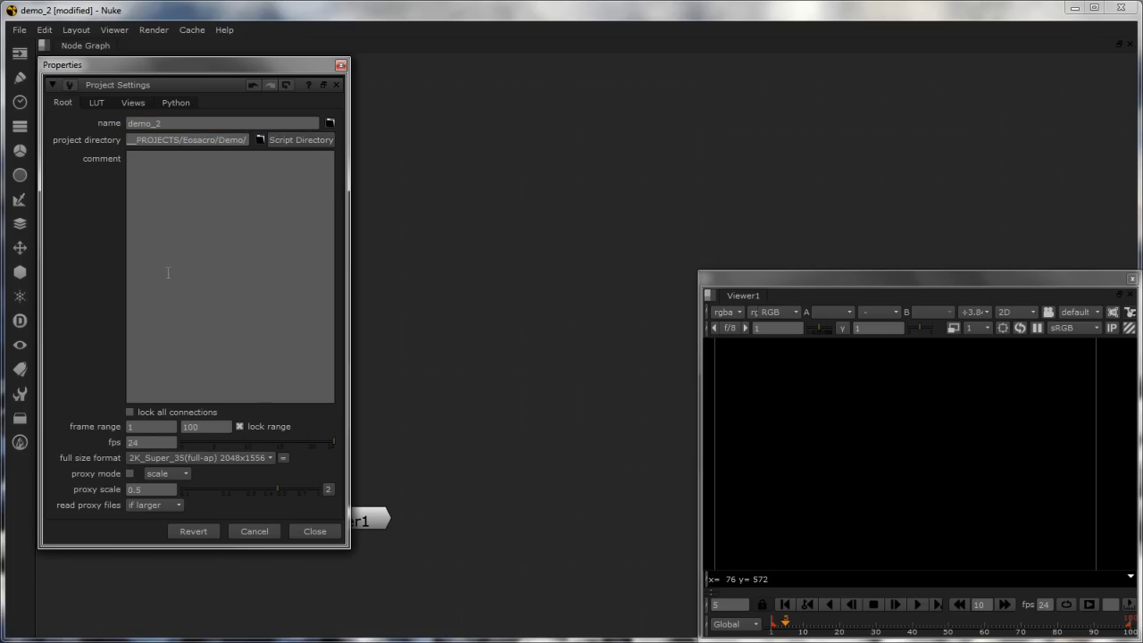
left_click(134, 162)
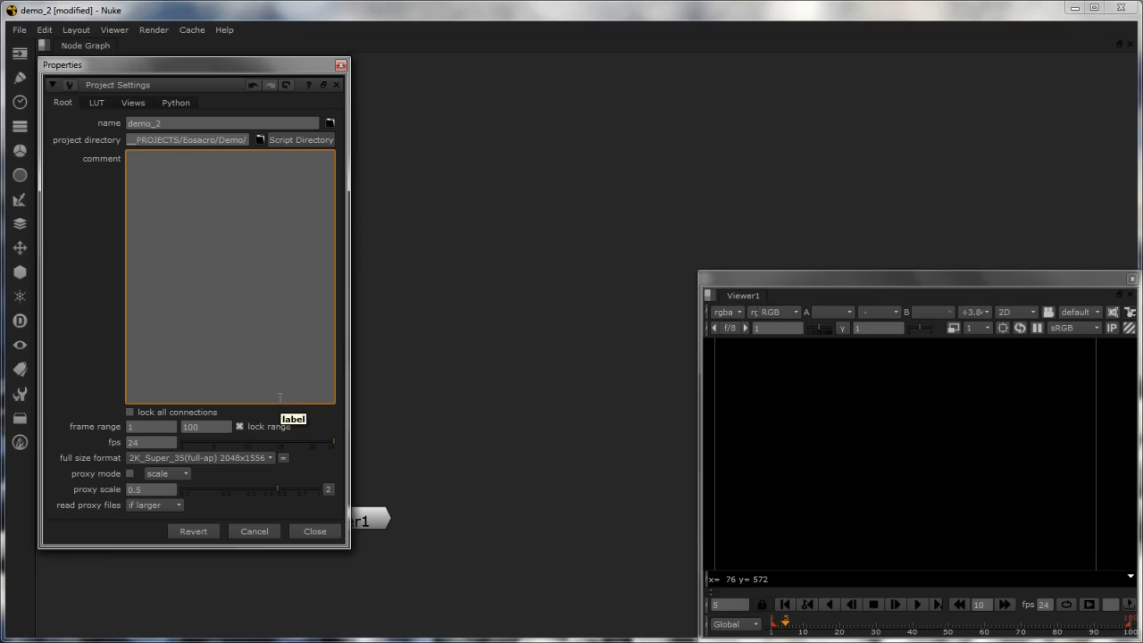
Unlock the project's frame range, leaving the start and end frames at 1 and 100
left_click(166, 430)
left_click(152, 423)
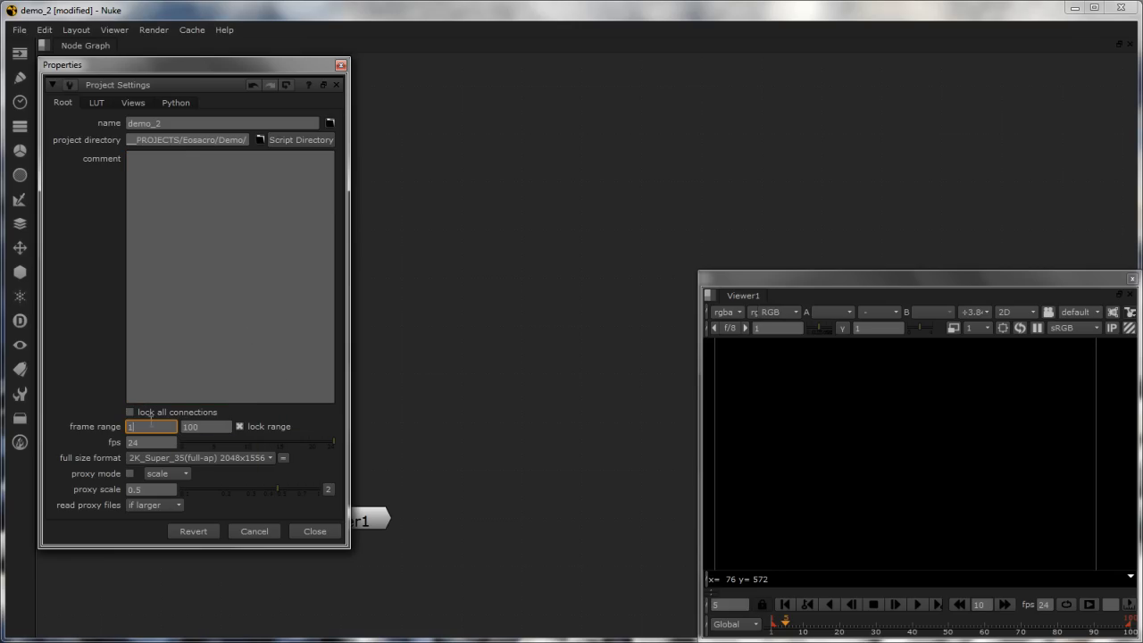
key("Return")
left_click(260, 428)
left_click(152, 426)
key("Tab")
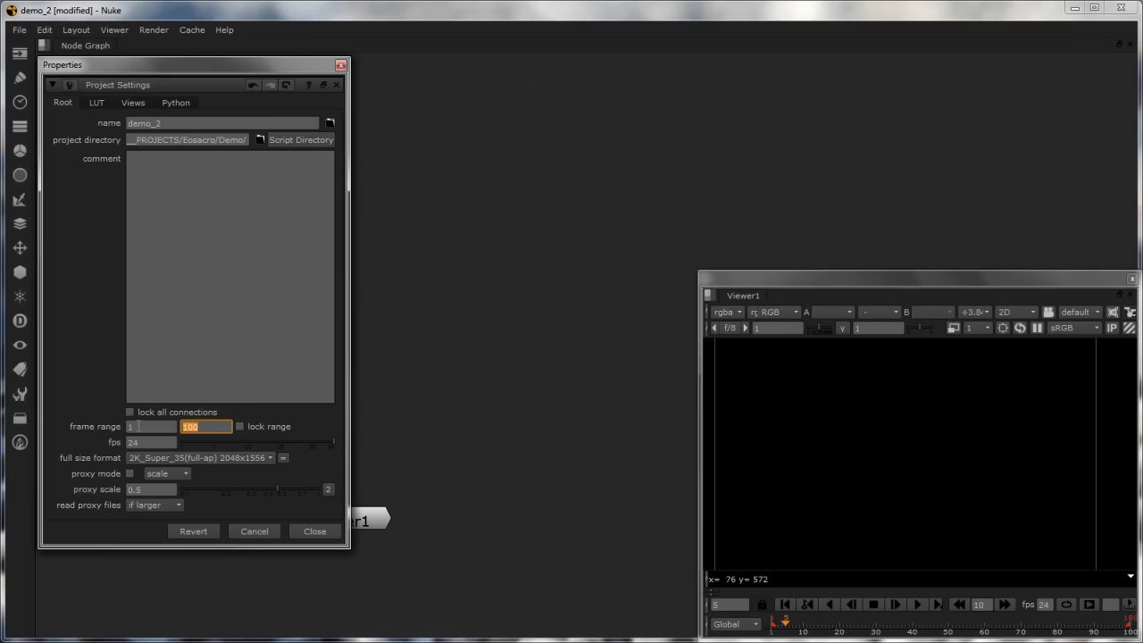
left_click(239, 426)
left_click(240, 426)
Enlarge the Viewer1 window to fill the area beside the project settings
left_click_drag(699, 272, 423, 130)
scroll(610, 408, "up", 1)
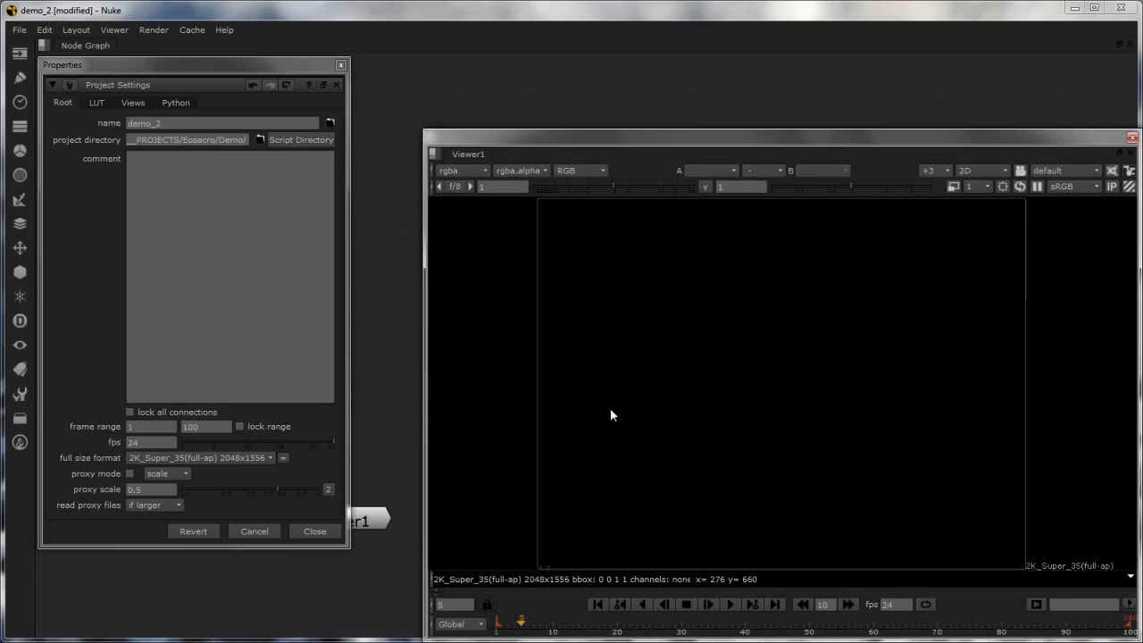
scroll(634, 400, "down", 2)
scroll(689, 393, "down", 1)
scroll(740, 389, "up", 1)
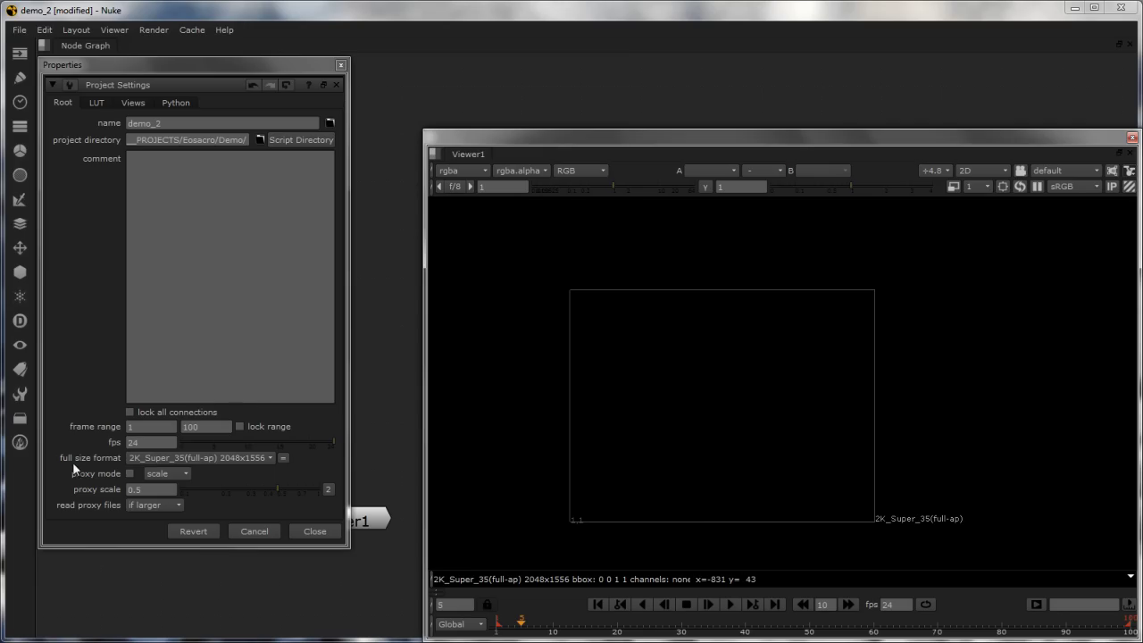
Try the HD 1920x1080 and then the 4K_Cinemascope 3656x3112 preset as the project's full size format
left_click(212, 458)
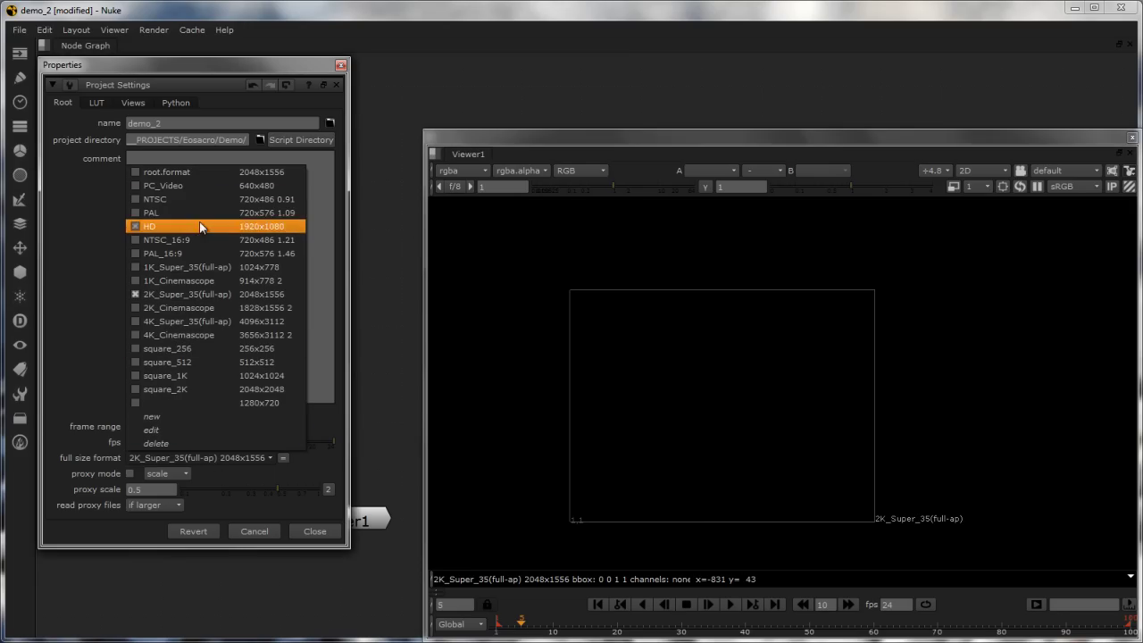
left_click(199, 225)
left_click(190, 461)
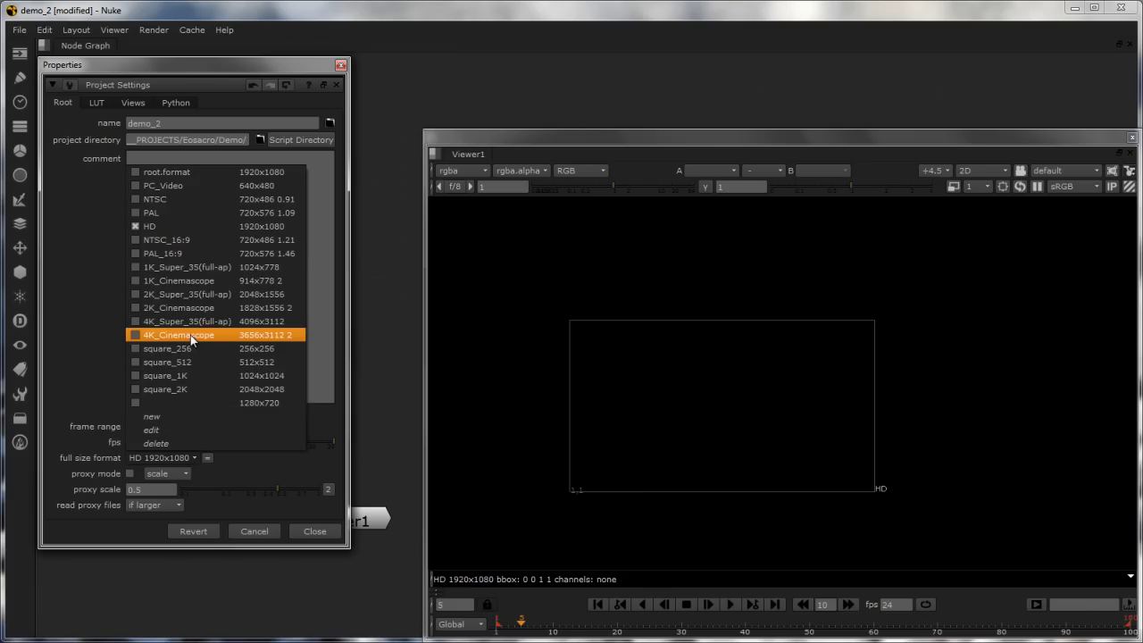
left_click(191, 335)
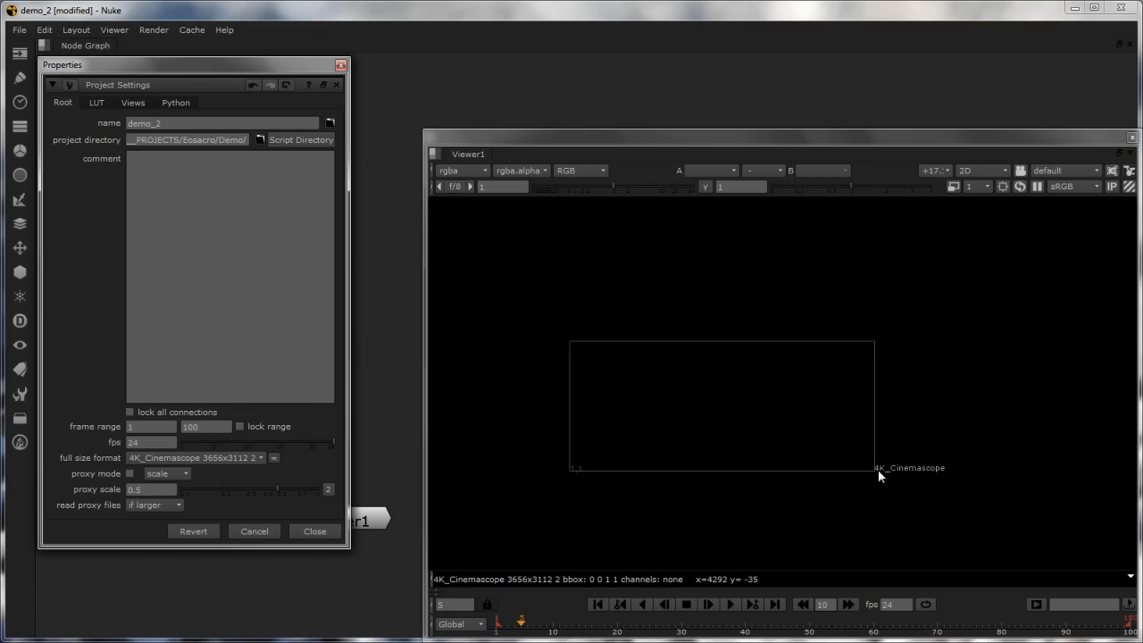
scroll(772, 456, "up", 3)
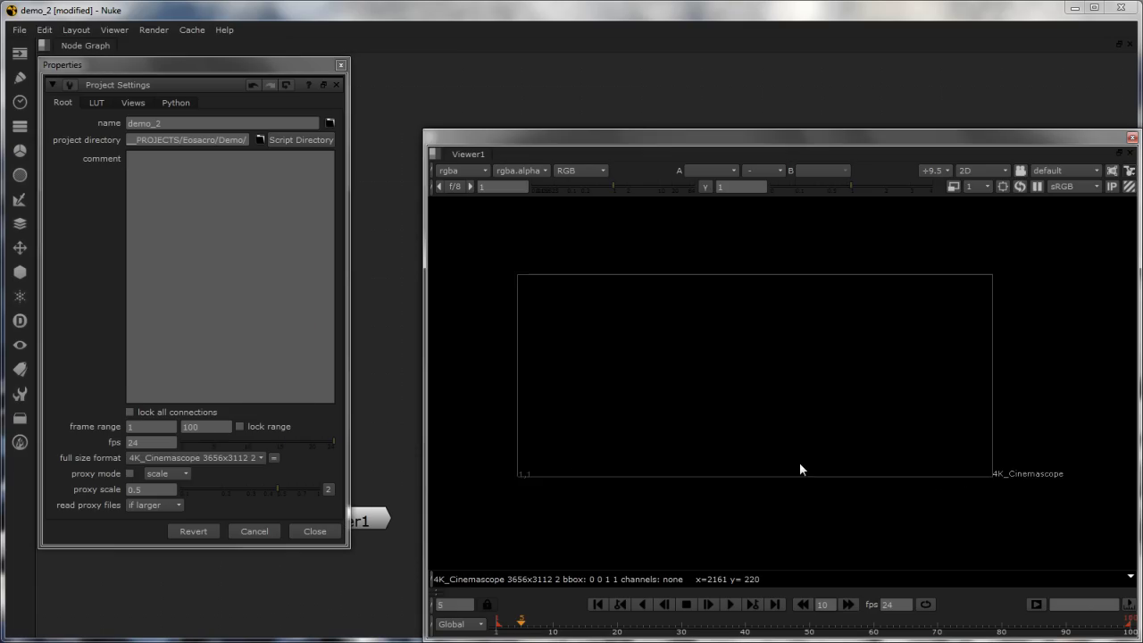
mouse_move(791, 475)
middle_mouse_down()
mouse_move(775, 489)
mouse_move(786, 488)
middle_mouse_up()
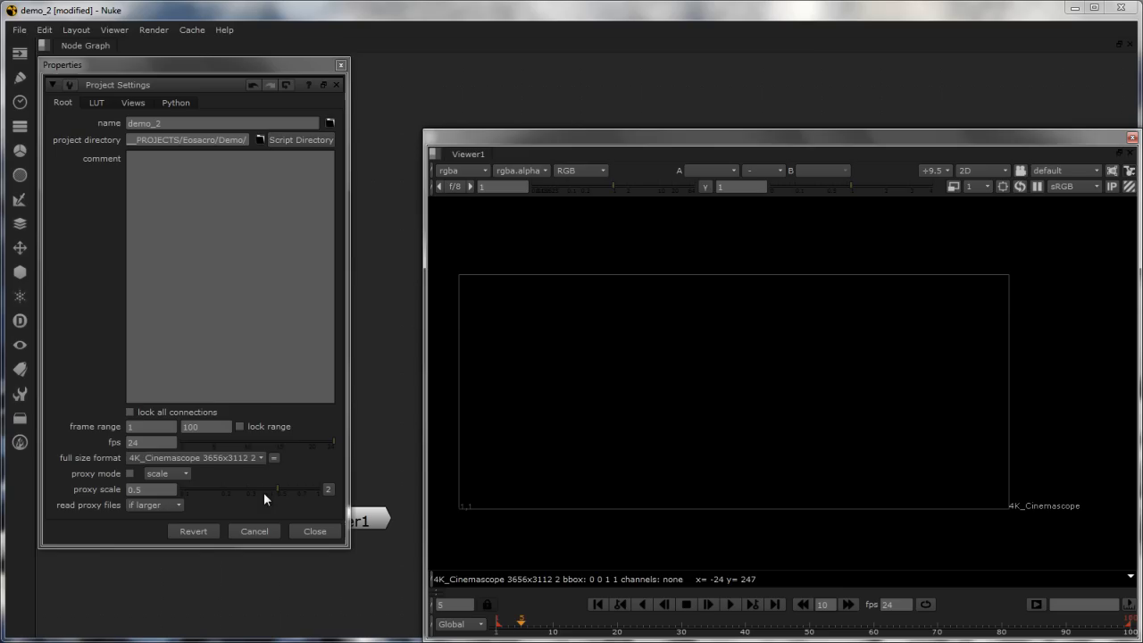
Try the square_2K 2048x2048 preset as the full size format and fit its frame in the viewer
left_click(219, 463)
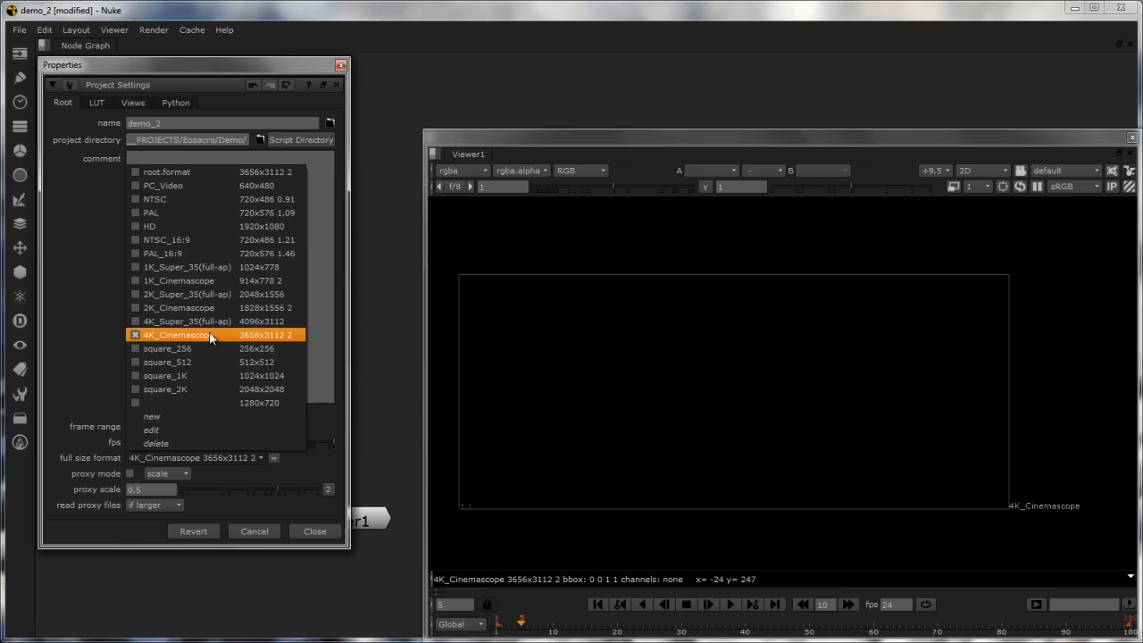
left_click(210, 384)
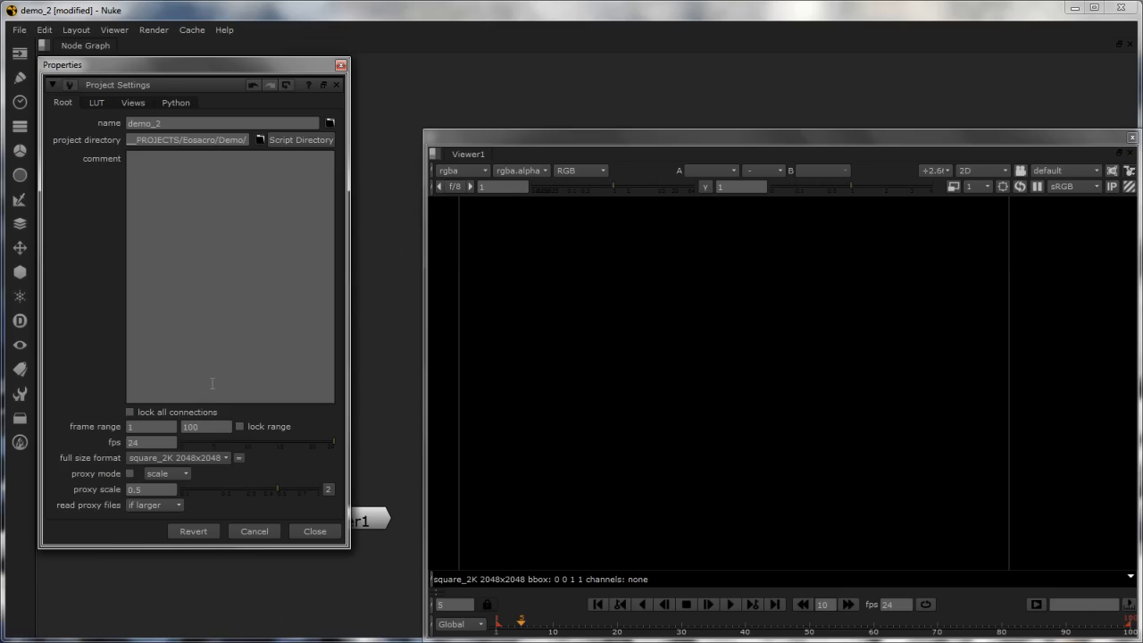
left_click(603, 435)
key("f")
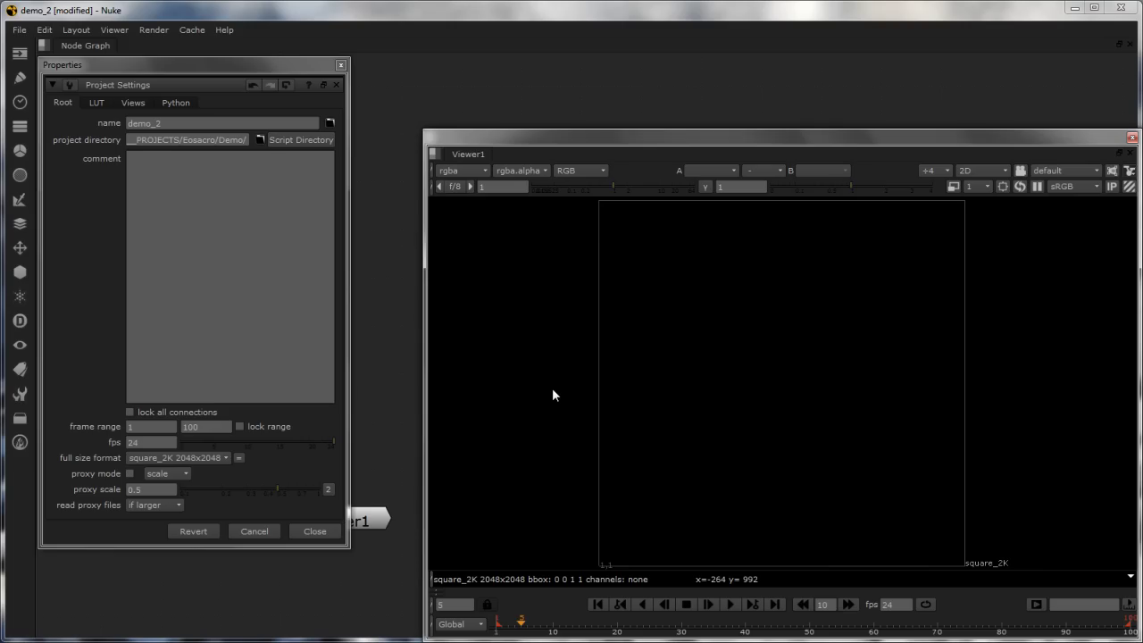
Start a new custom full size format and name it demo
left_click(181, 457)
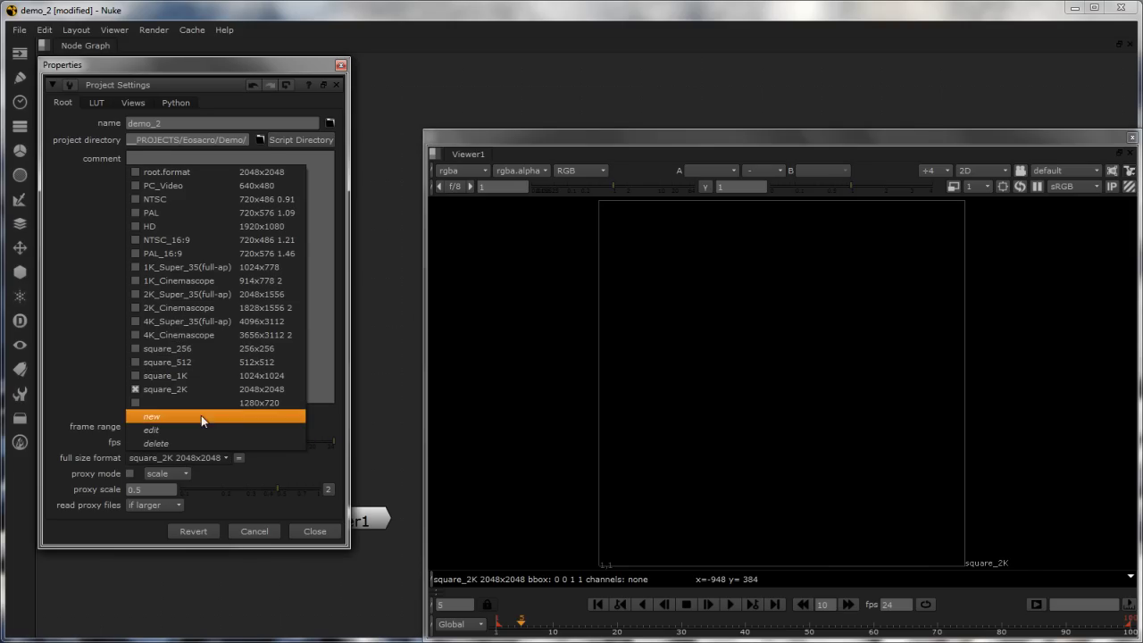
left_click(174, 418)
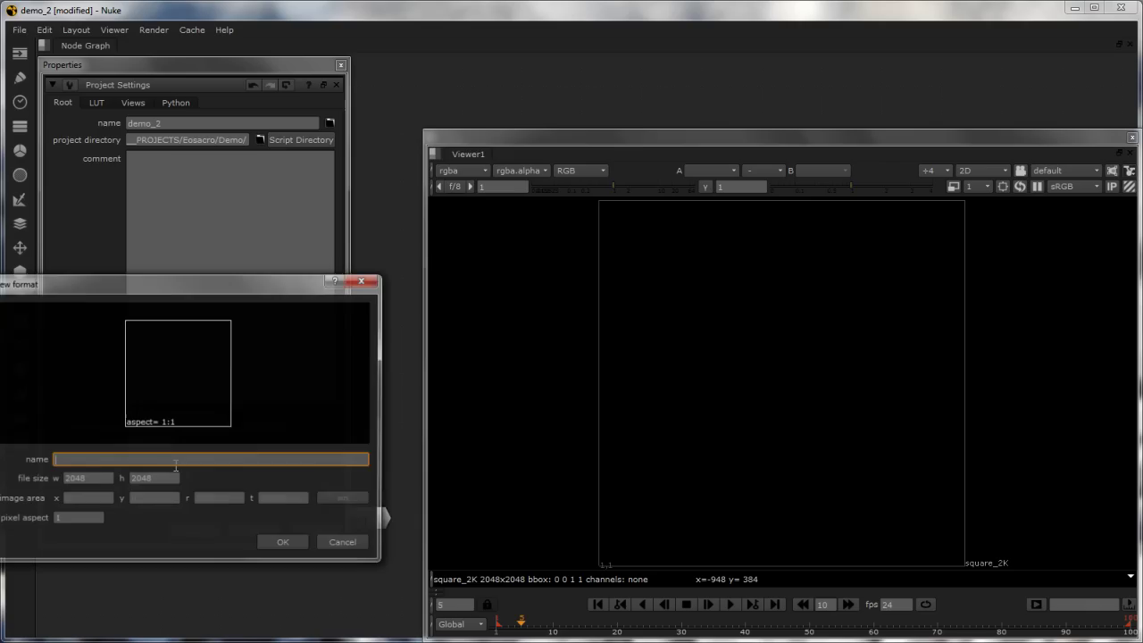
left_click_drag(204, 288, 429, 152)
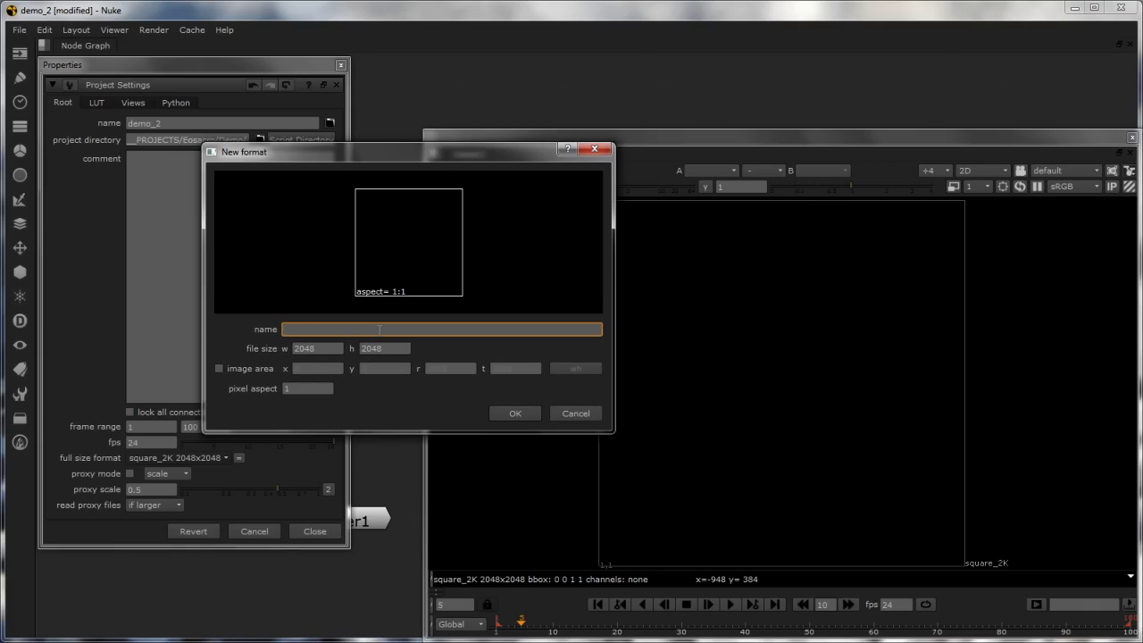
type("demo")
key("Tab")
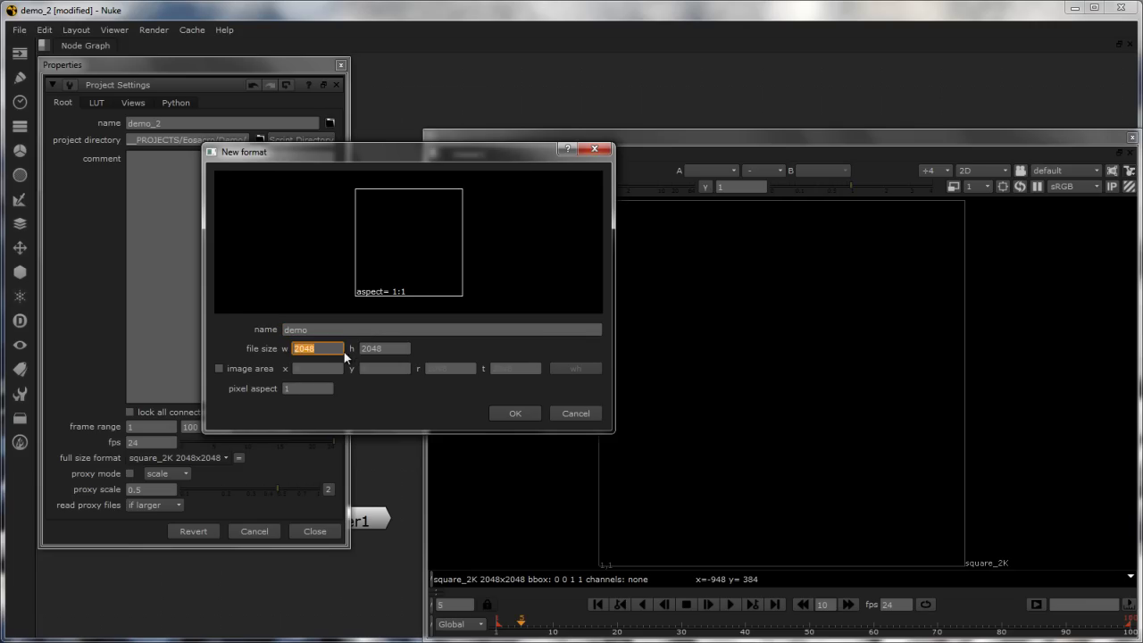
Set the new format's file size to 1280 wide by 720 high and create the format
key("Tab")
key("shift+Tab")
key("Tab")
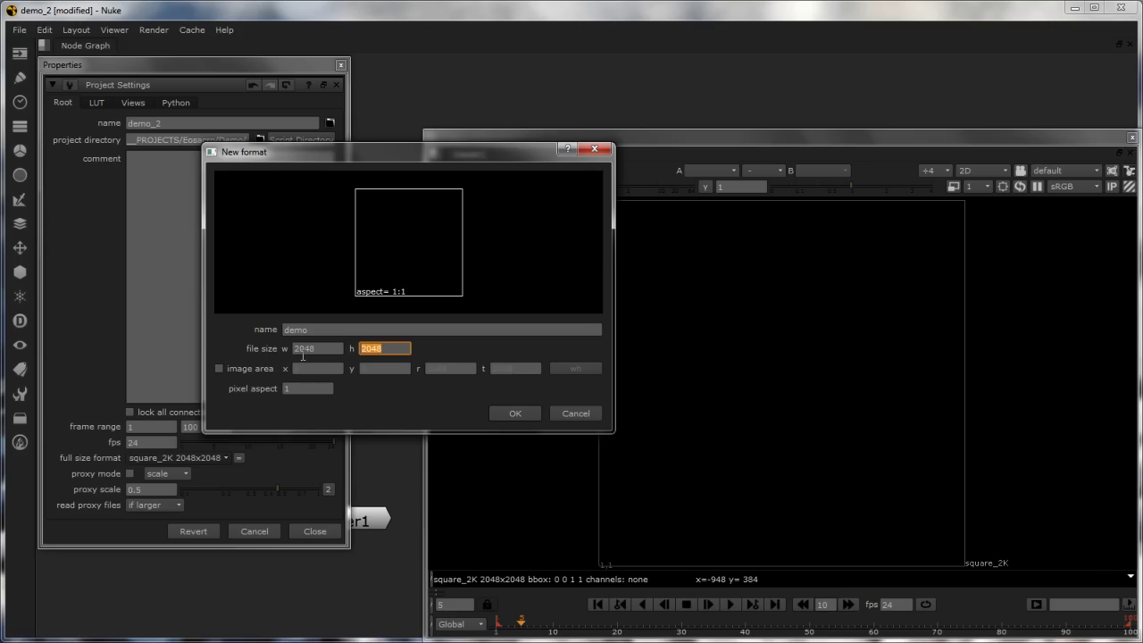
key("shift+Tab")
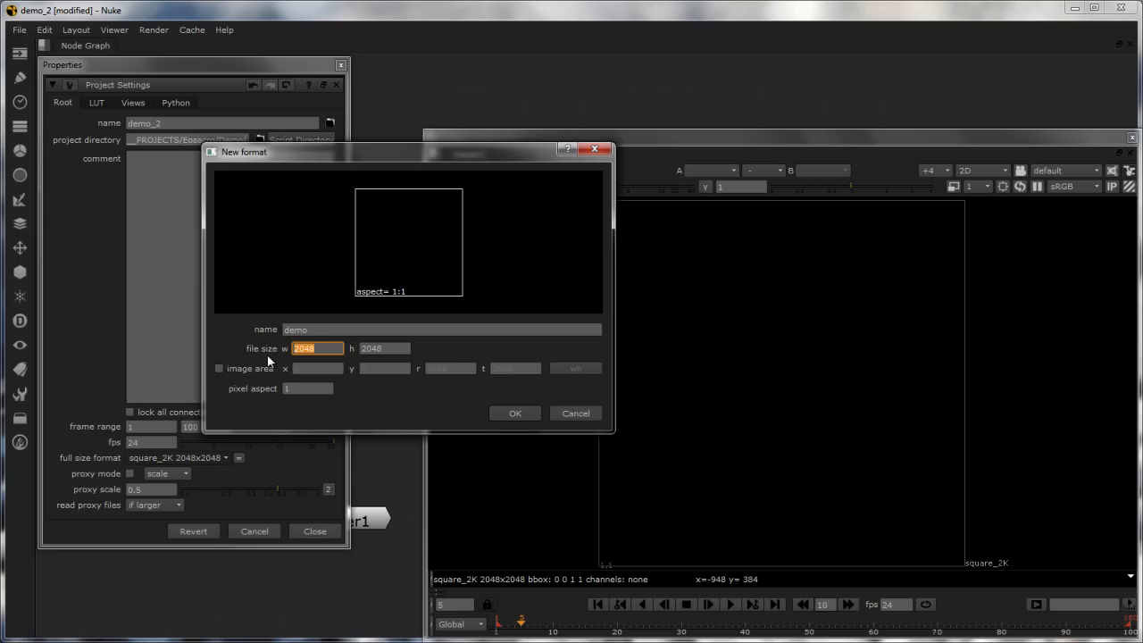
type("1280")
key("Tab")
type("720")
key("shift+Tab")
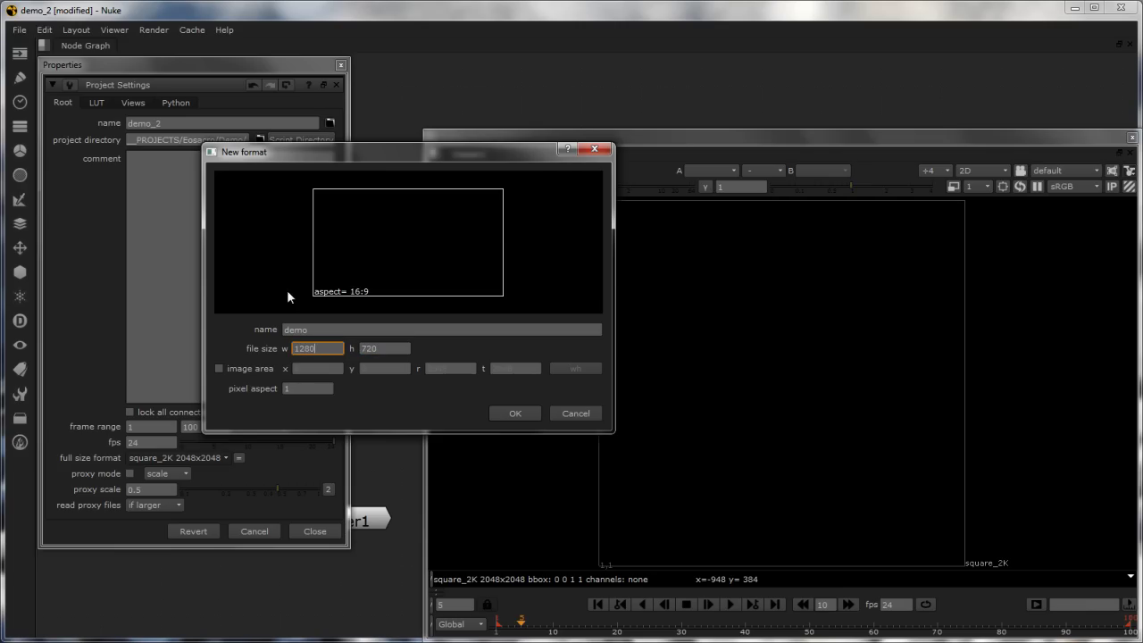
key("Return")
Set the full size format to HD 1920x1080 and review that format's definition without changing it
left_click(206, 457)
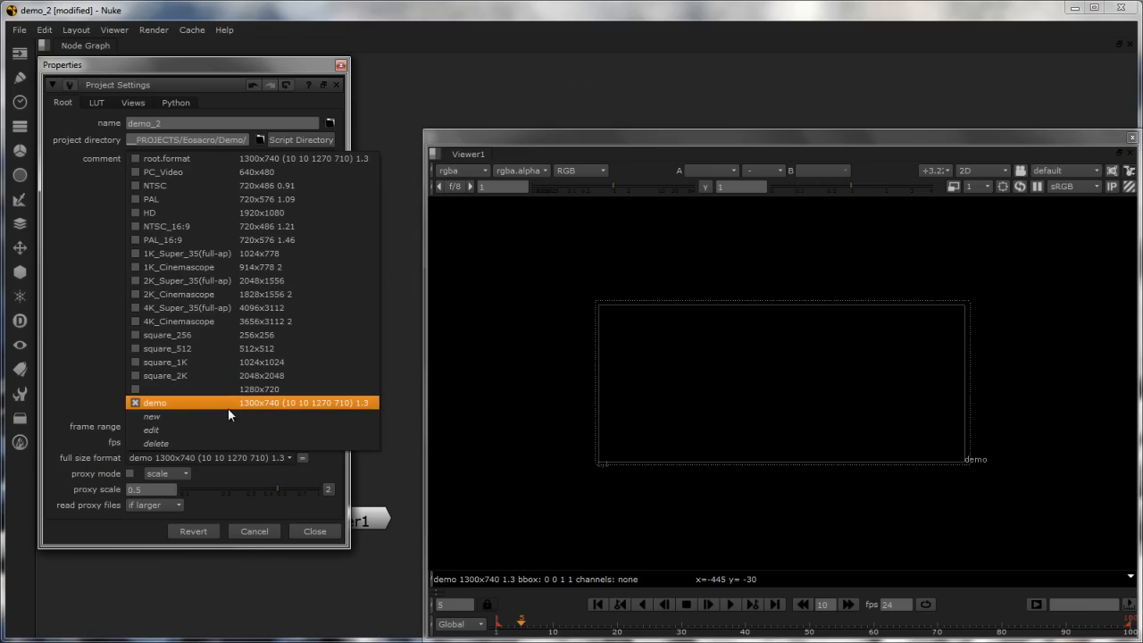
left_click(262, 213)
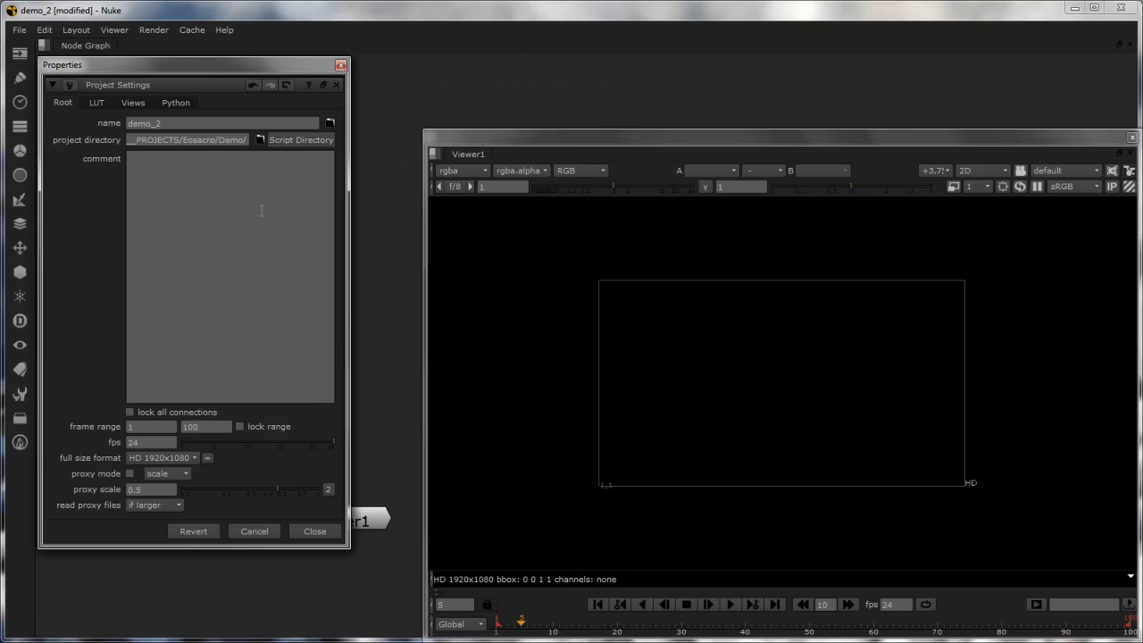
left_click(160, 459)
left_click(176, 428)
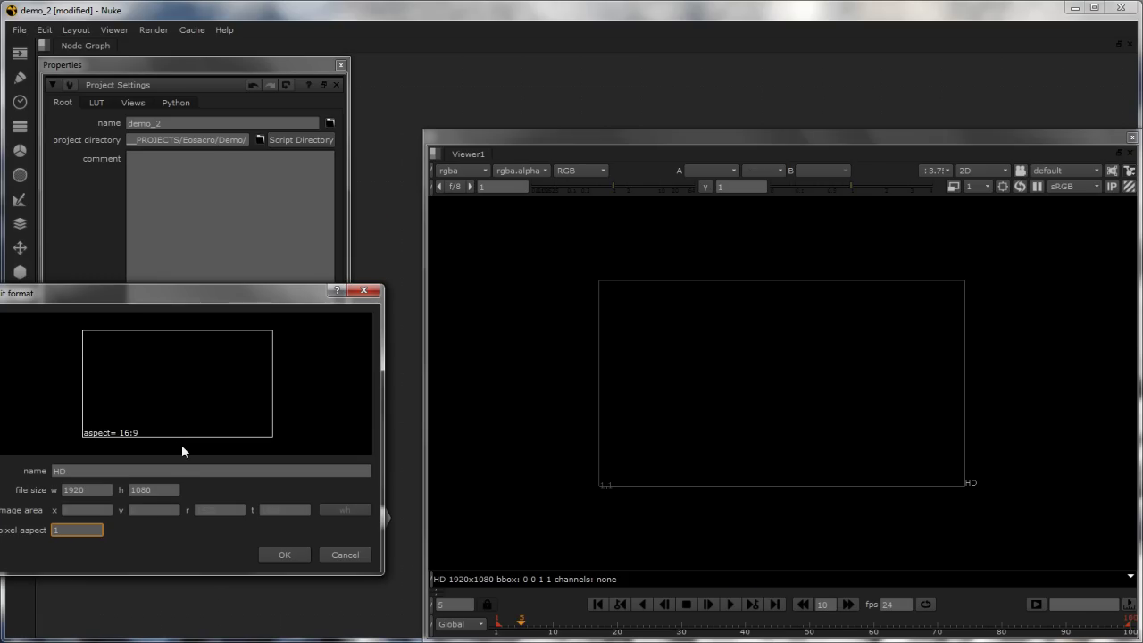
left_click(346, 555)
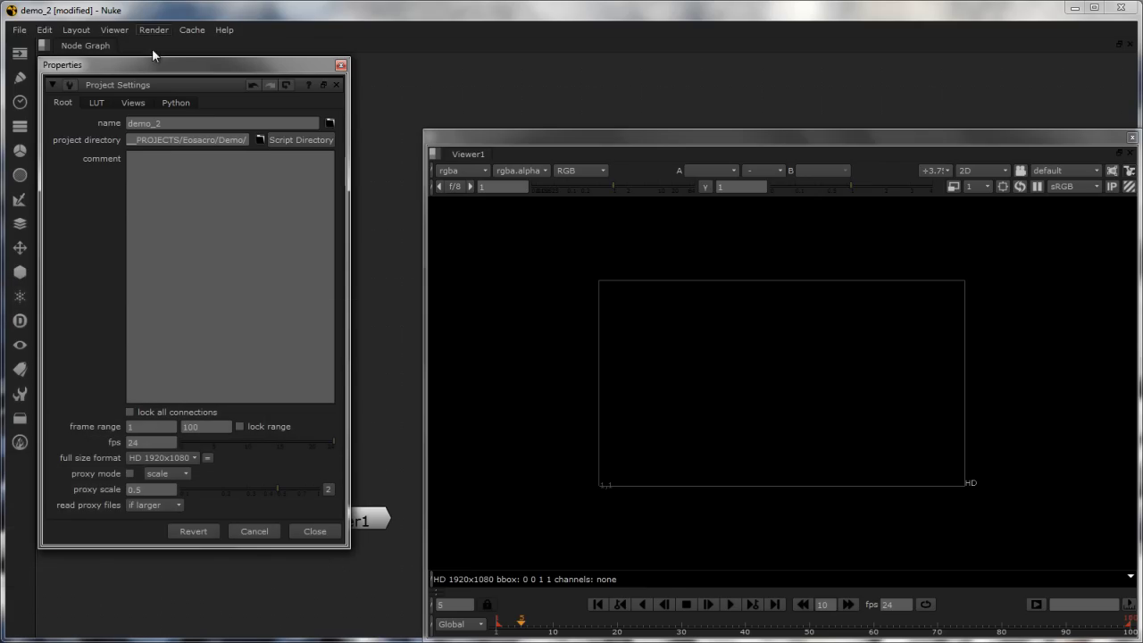
Add a CheckerBoard node to the node graph, keeping its properties visible beside the project settings
left_click_drag(150, 58, 536, 94)
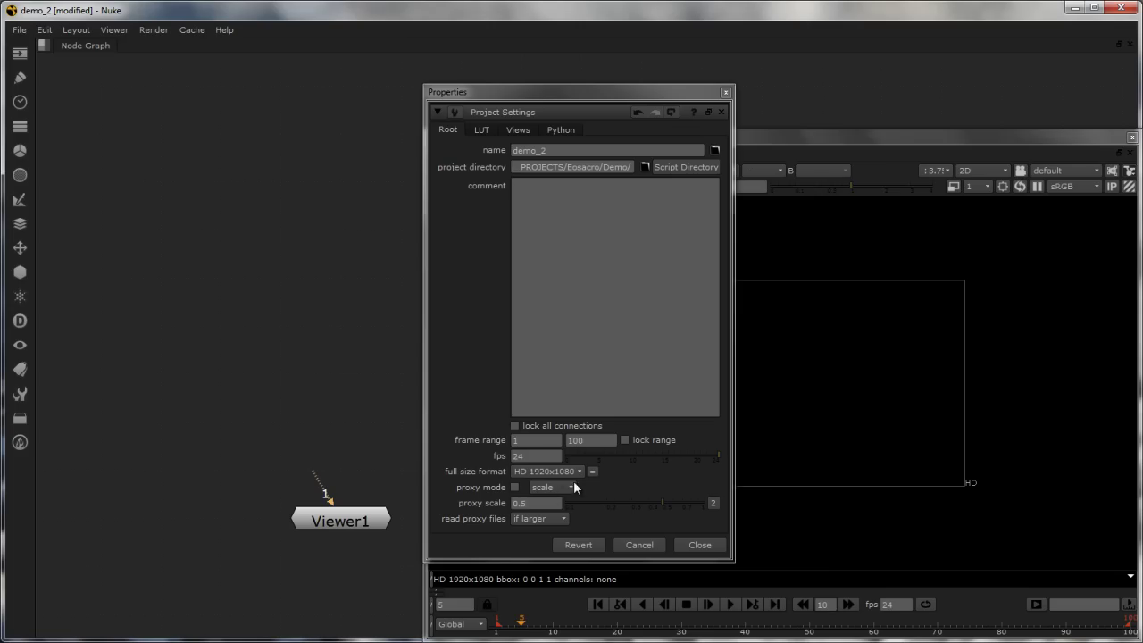
left_click(22, 56)
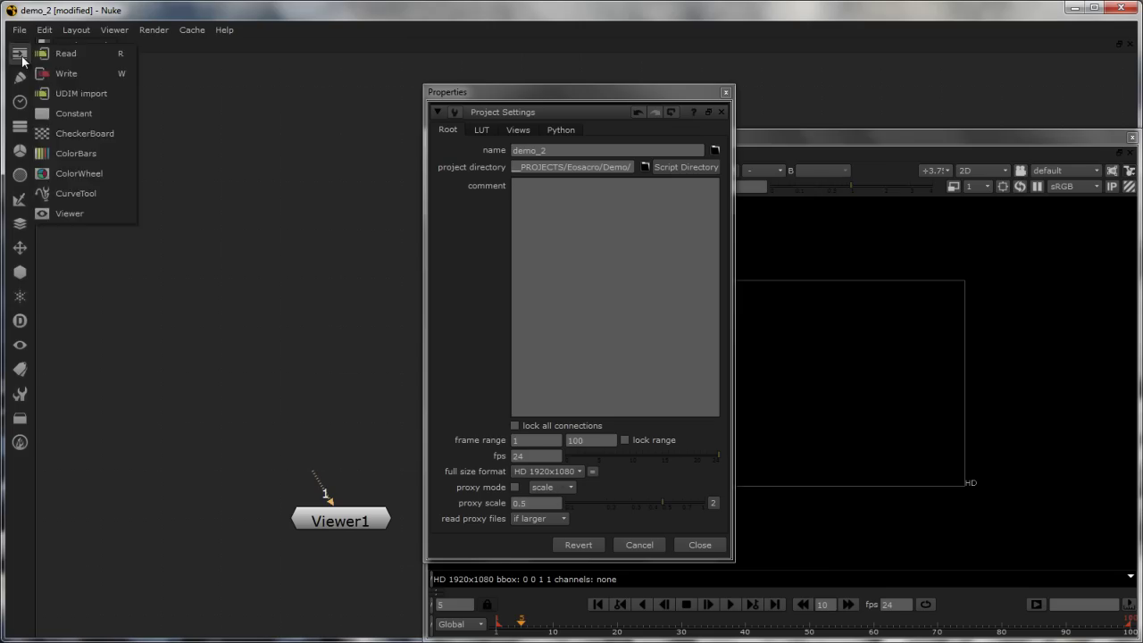
left_click(58, 135)
left_click_drag(214, 96, 245, 161)
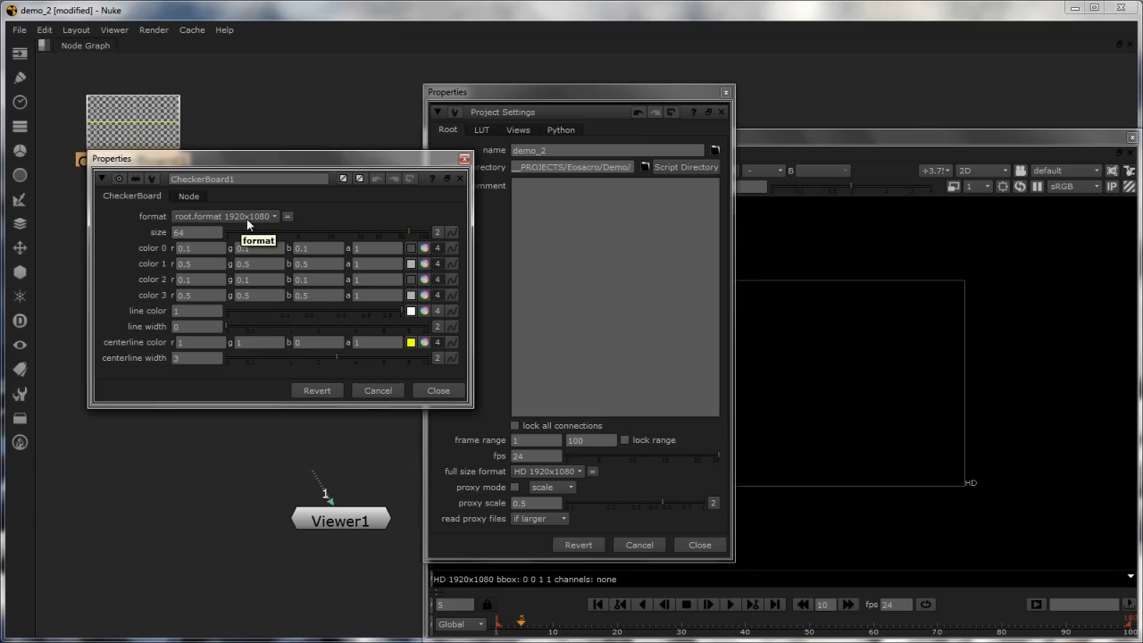
Set the project's full size format to 4K_Cinemascope 3656x3112 and arrange the CheckerBoard node and its properties clear of each other
left_click(562, 471)
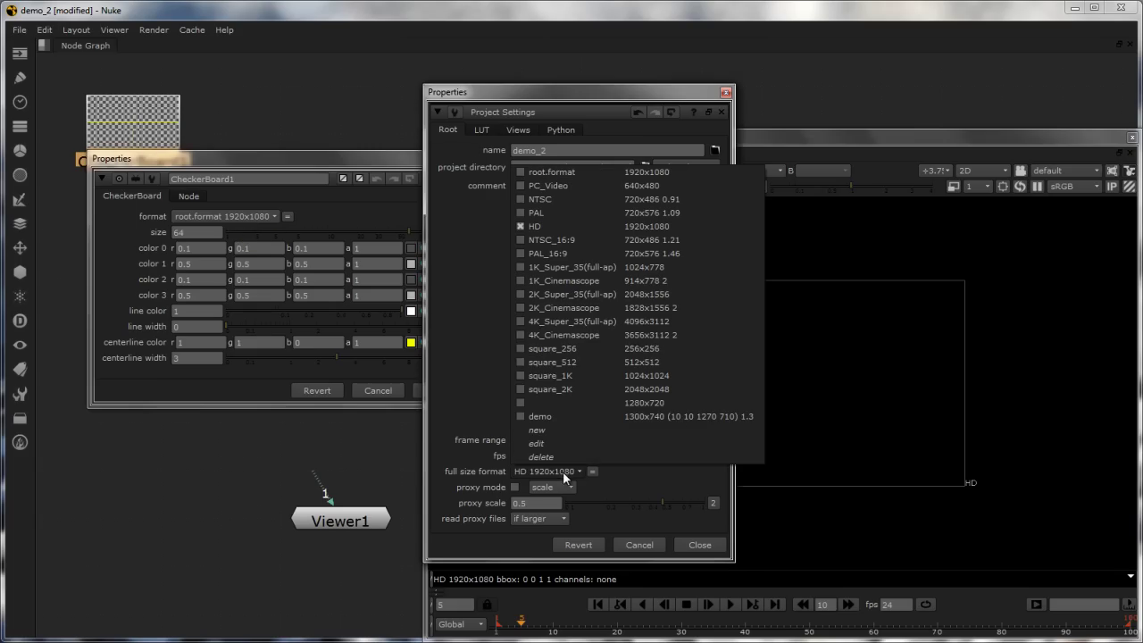
left_click(585, 335)
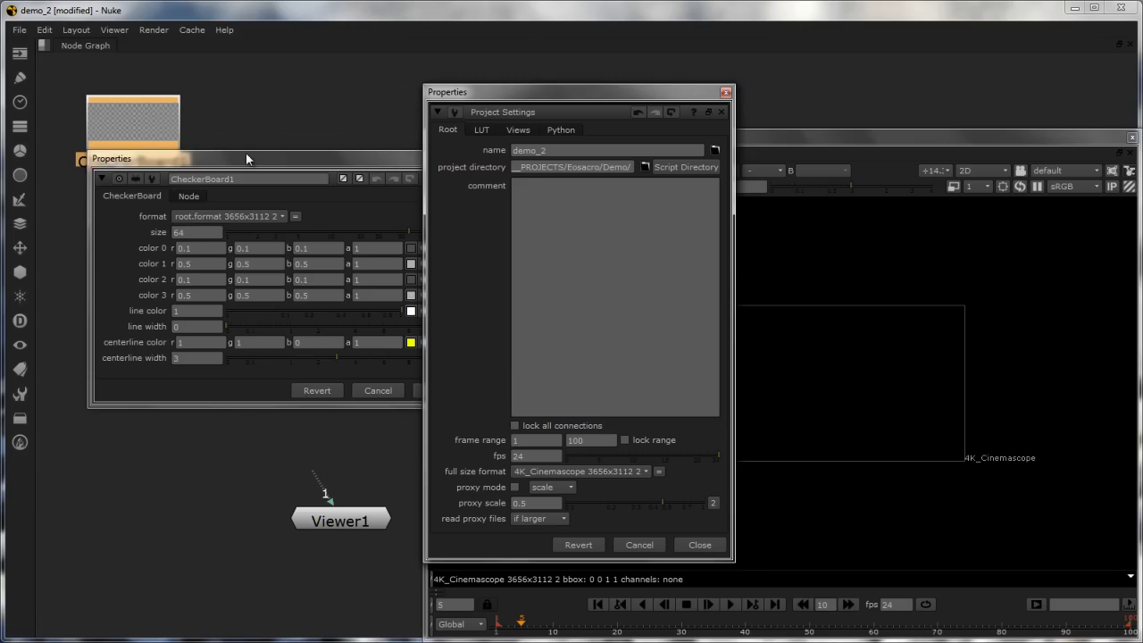
left_click_drag(245, 158, 351, 224)
left_click_drag(109, 158, 196, 158)
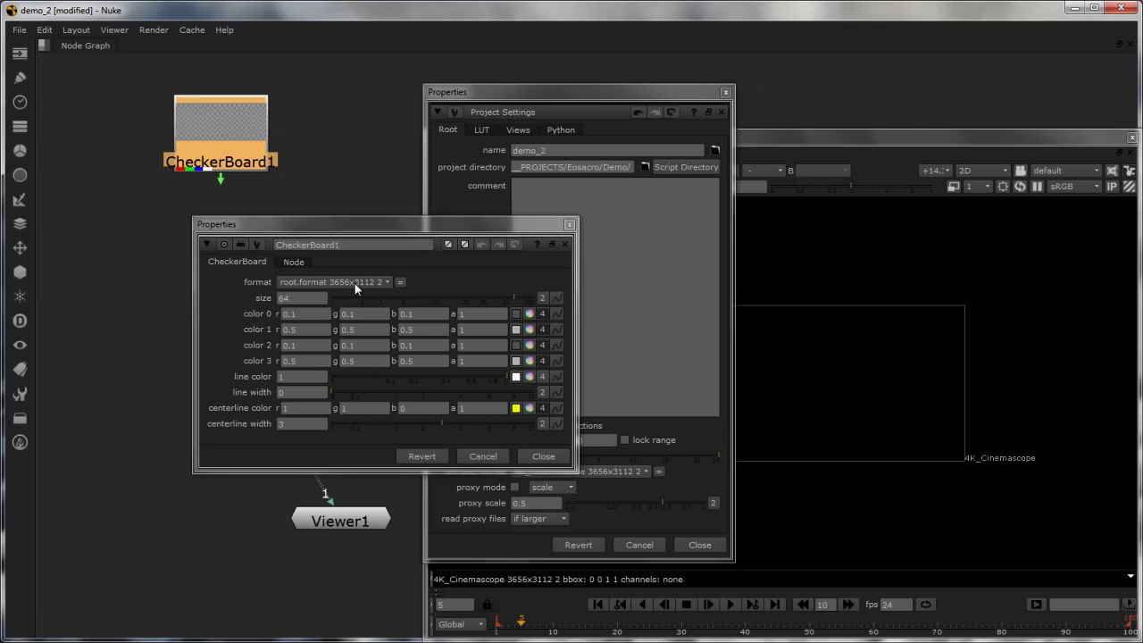
left_click_drag(416, 224, 300, 240)
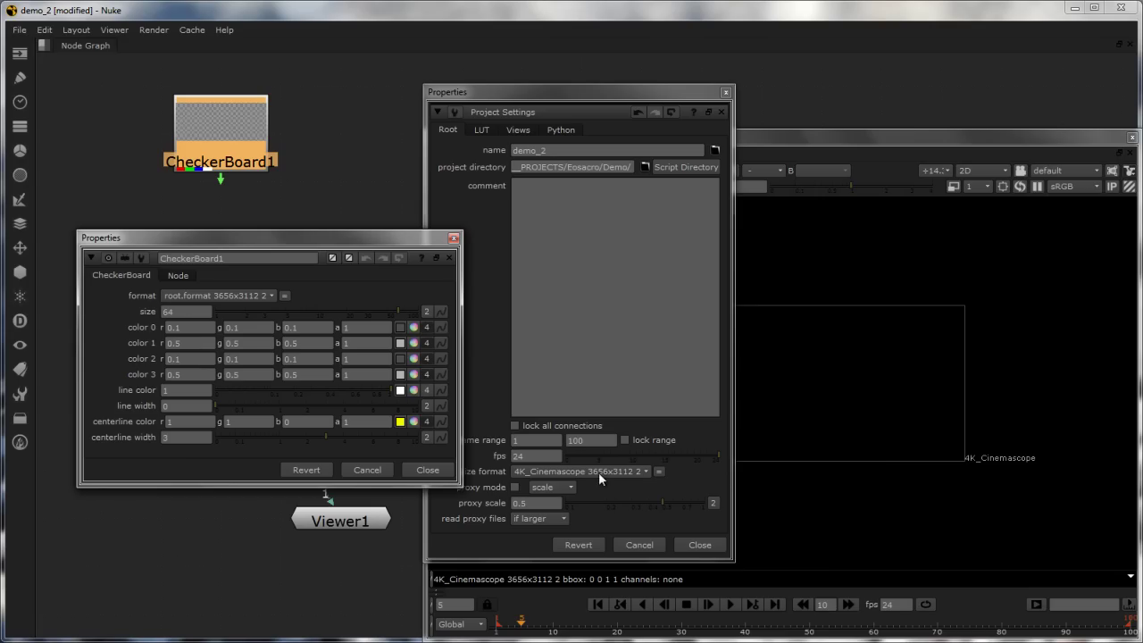
Start a new format for the CheckerBoard node with a file size of 56785 wide by 56857 high
left_click(241, 296)
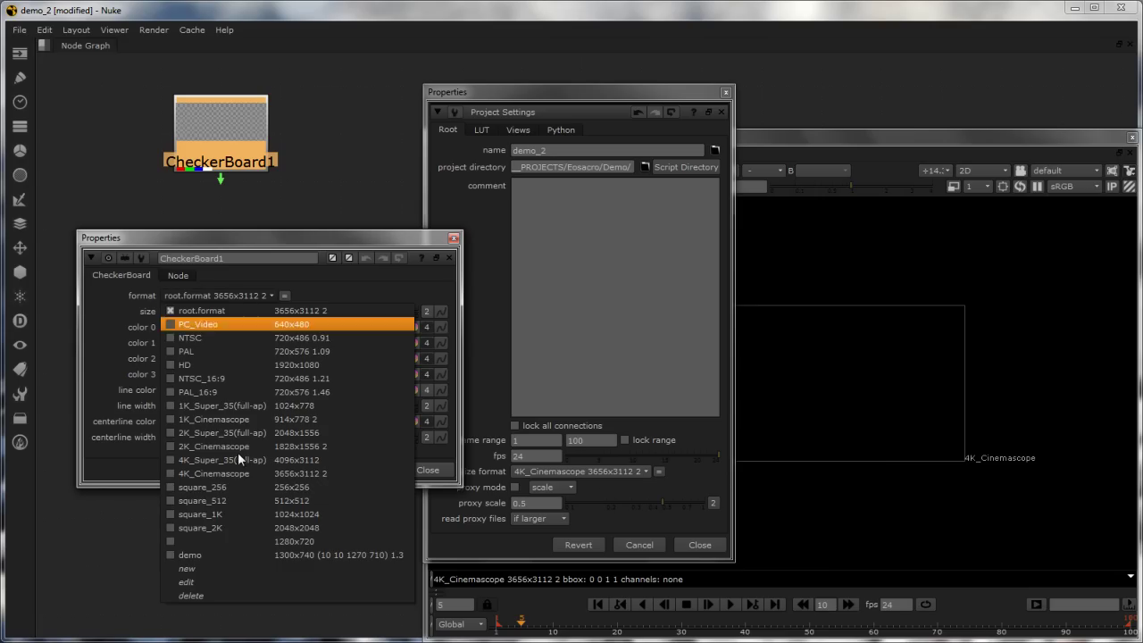
left_click(212, 569)
left_click(114, 554)
key("Tab")
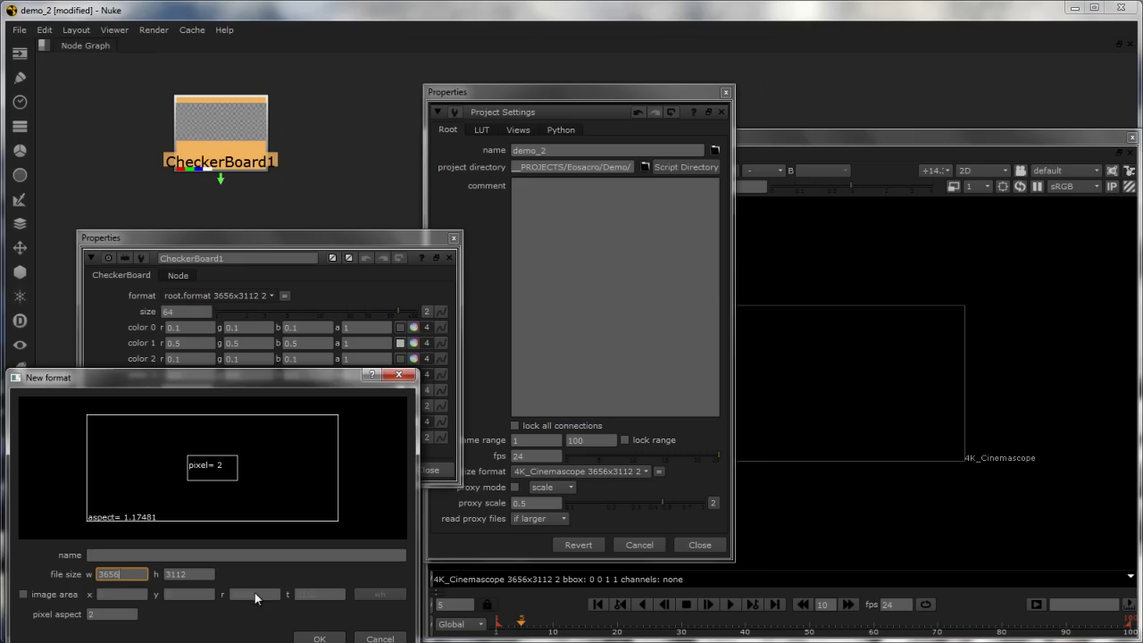
type("fxcgj")
key("BackSpace")
key("BackSpace")
key("BackSpace")
key("BackSpace")
key("BackSpace")
type("56785")
key("Tab")
type("56857")
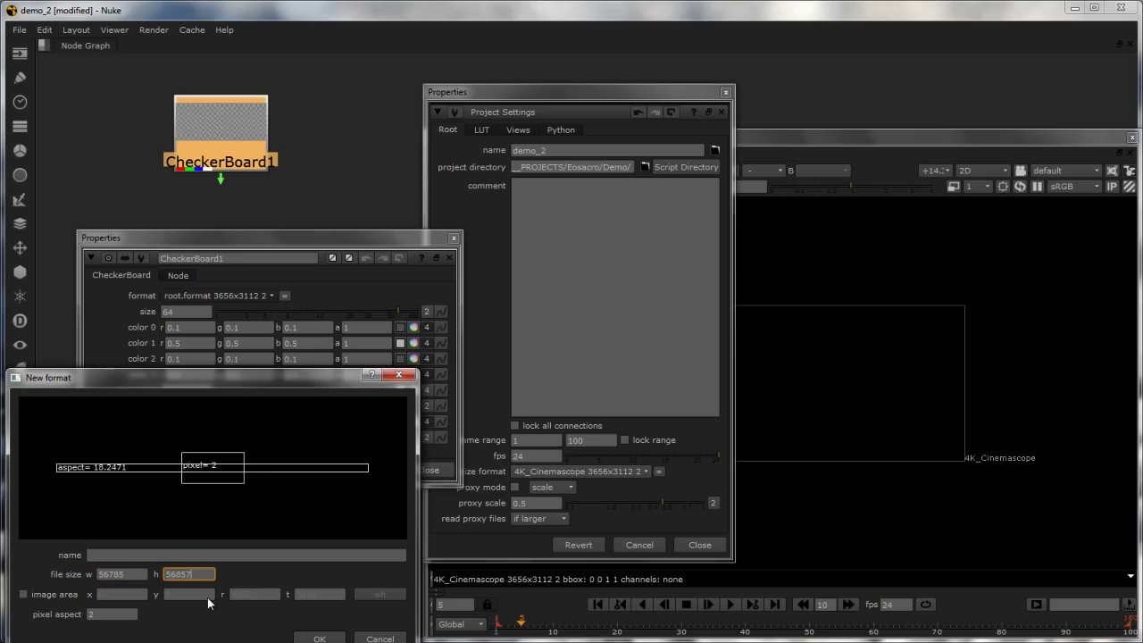
Name the new CheckerBoard format fgj and create it
left_click(320, 639)
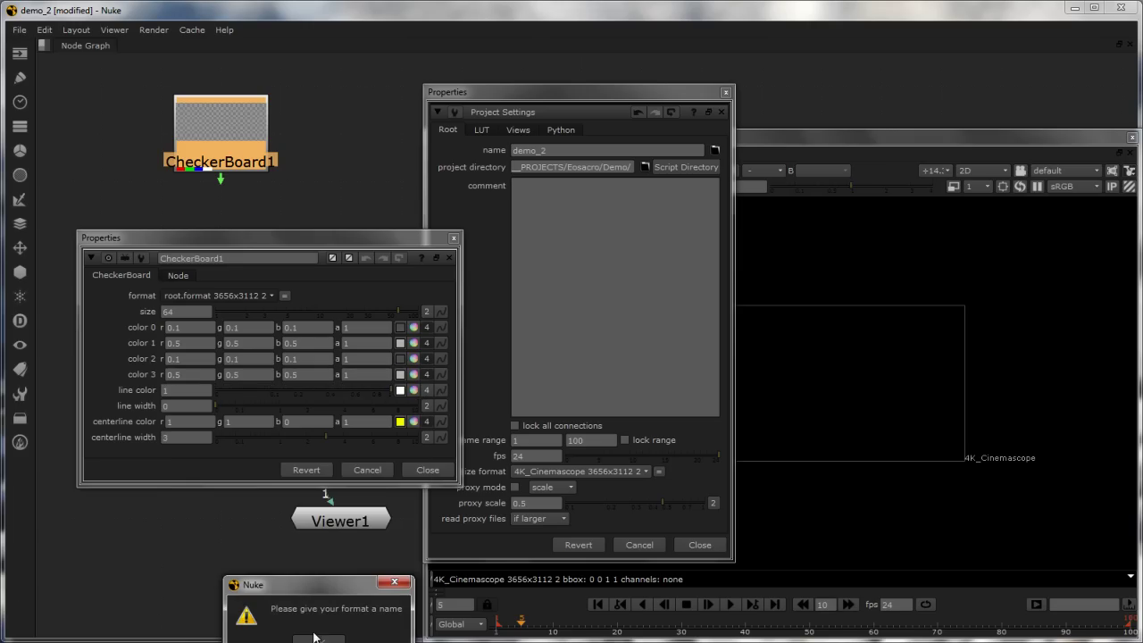
key("Return")
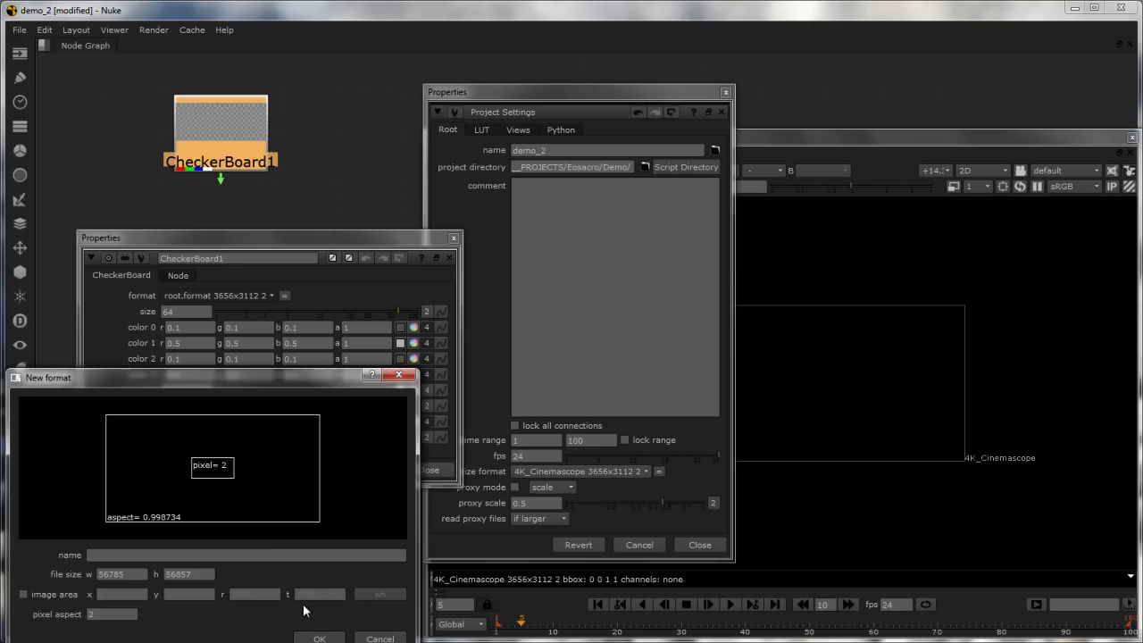
left_click(125, 555)
type("fgj")
left_click(307, 637)
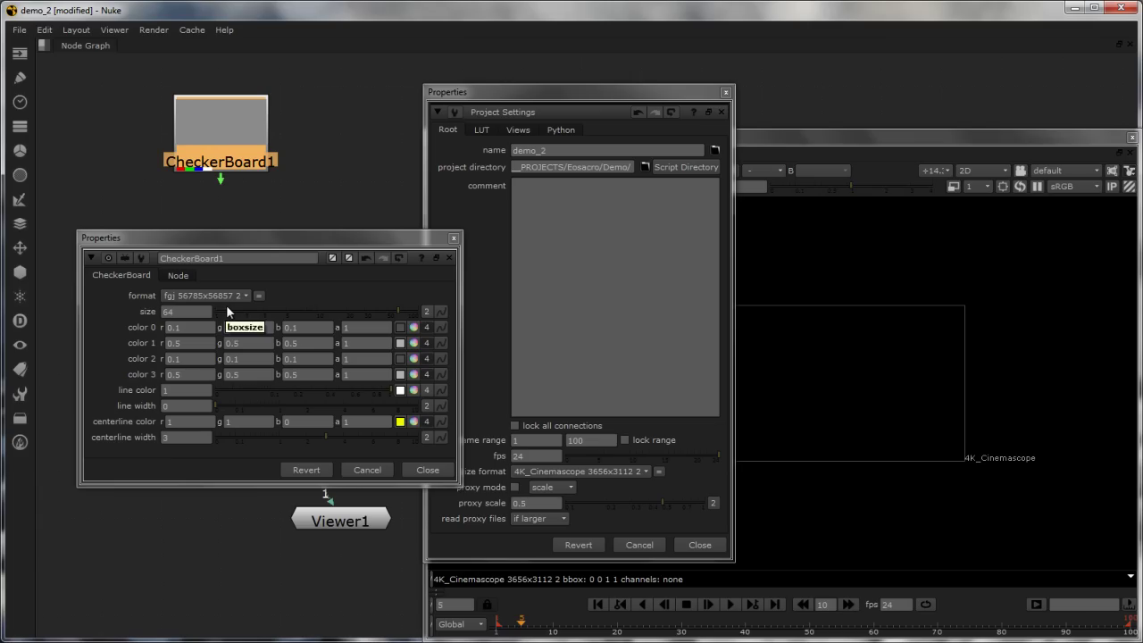
Try the custom fgj format as the project's full size format and set it to NTSC 720x486 instead
left_click_drag(230, 138, 290, 140)
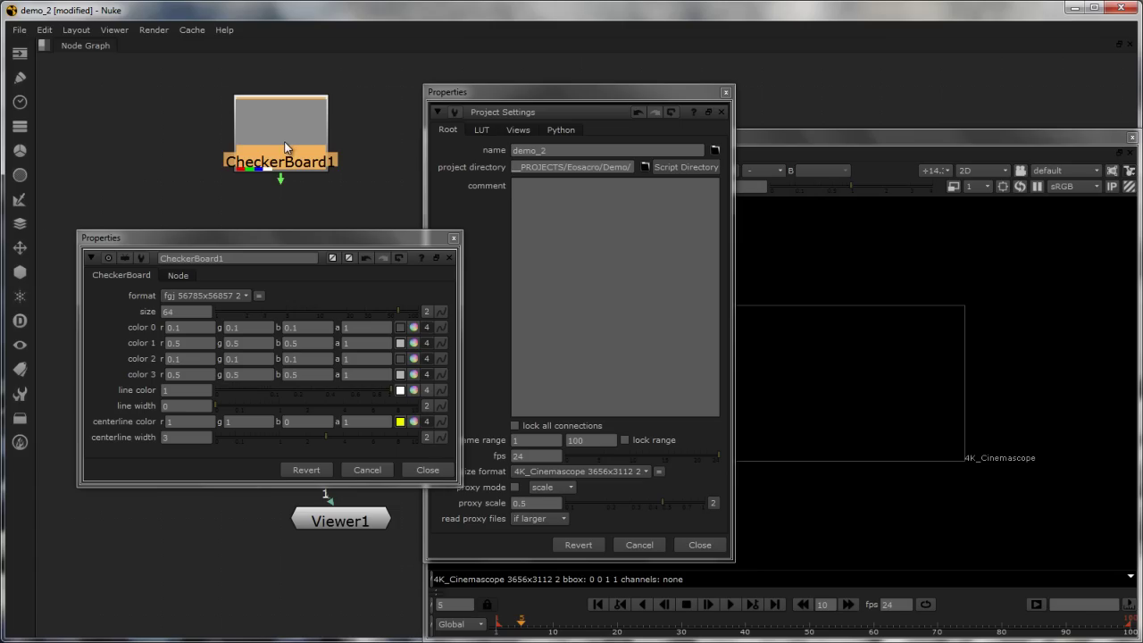
mouse_move(286, 148)
left_mouse_down()
mouse_move(265, 164)
mouse_move(285, 148)
left_mouse_up()
left_click(451, 532)
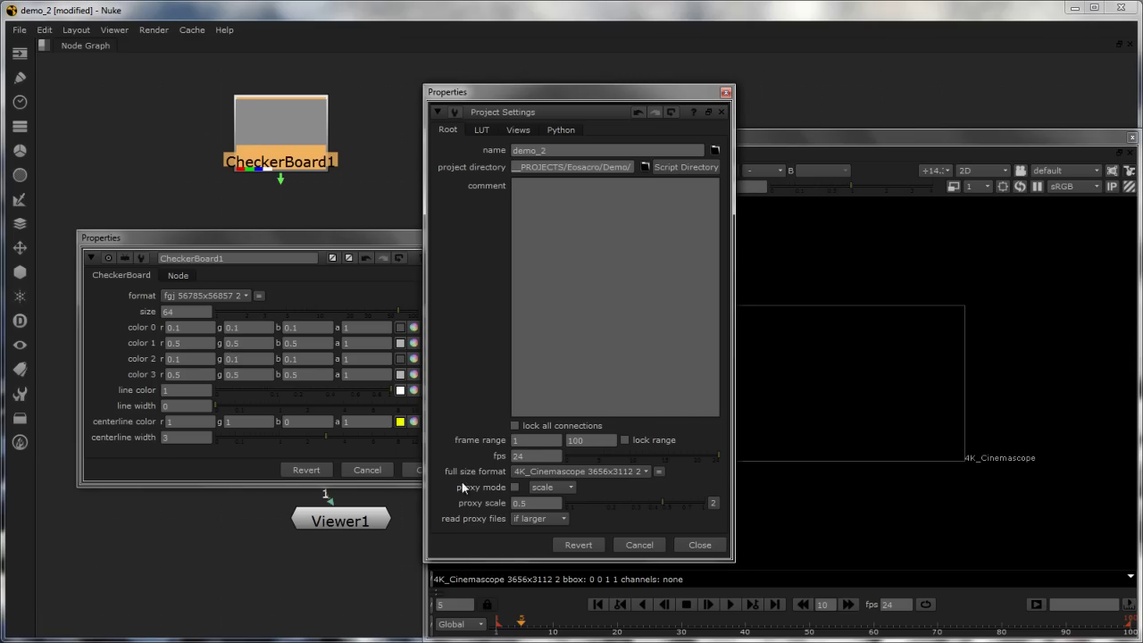
left_click(517, 471)
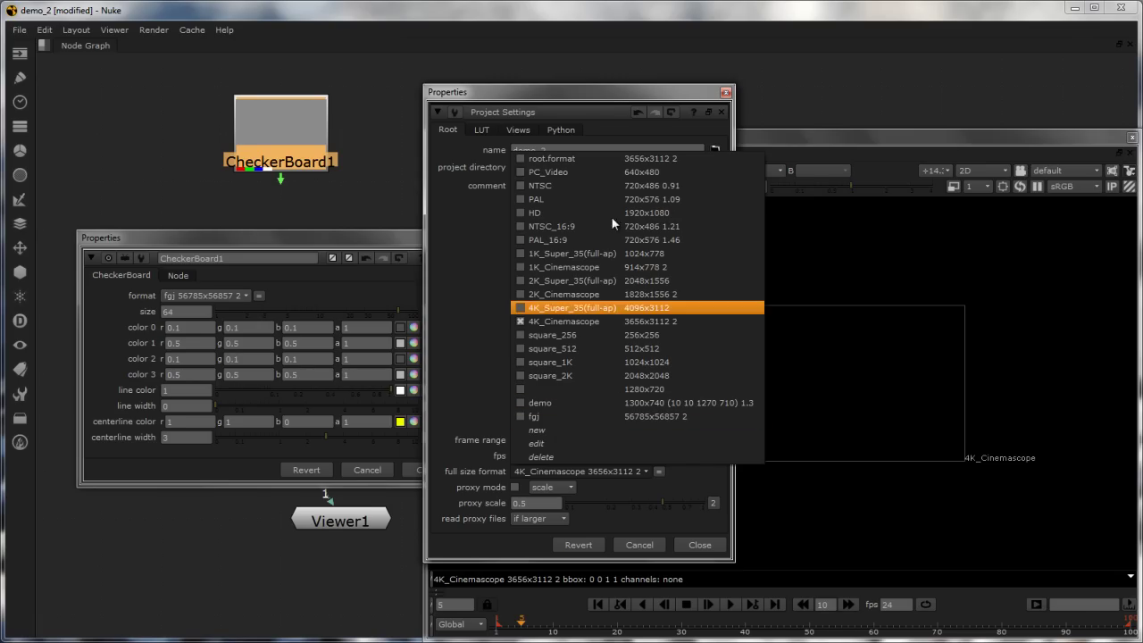
left_click(570, 417)
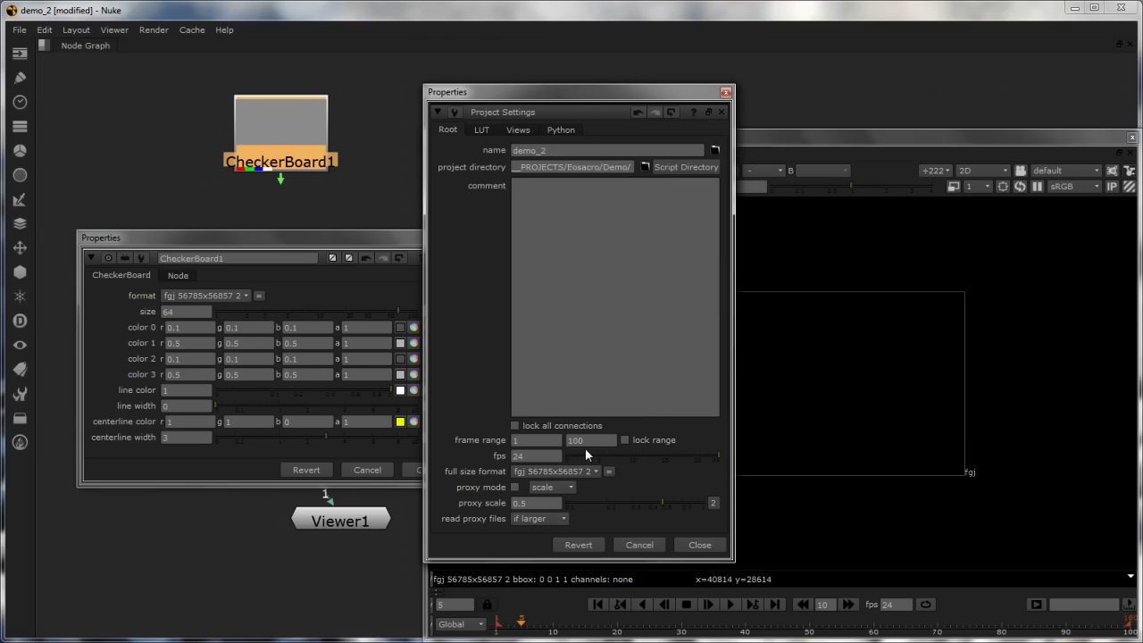
left_click(567, 471)
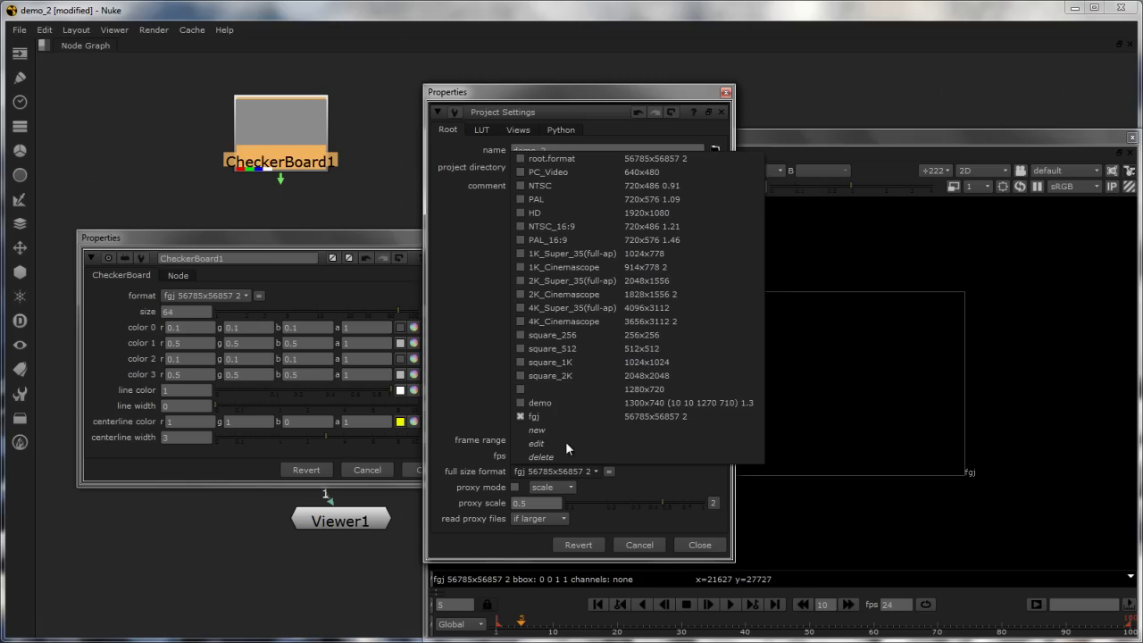
left_click(578, 185)
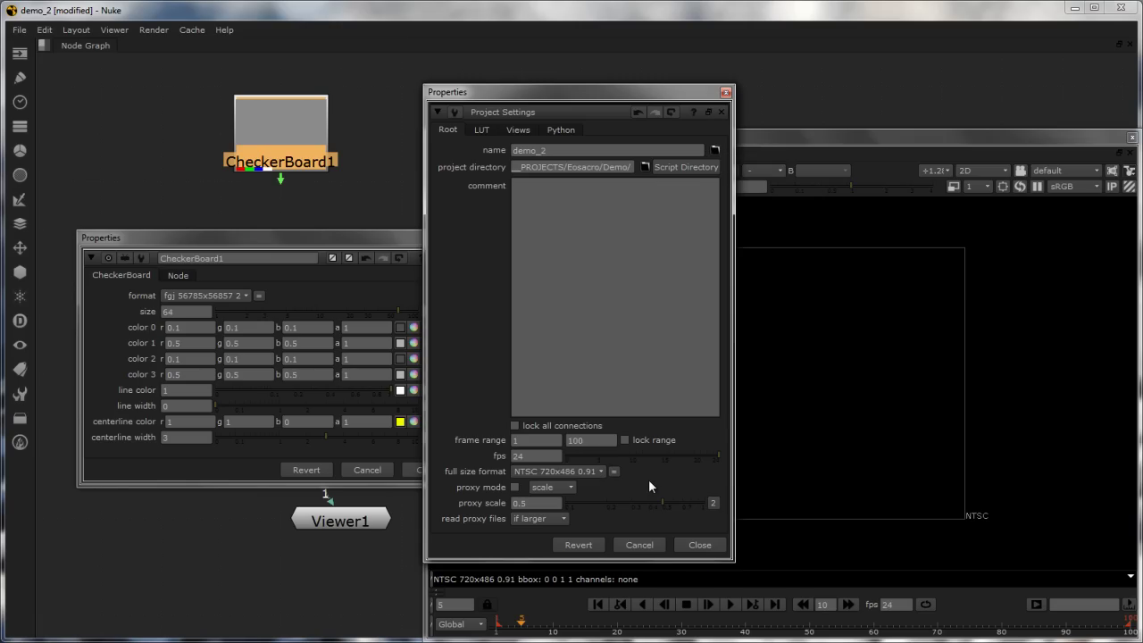
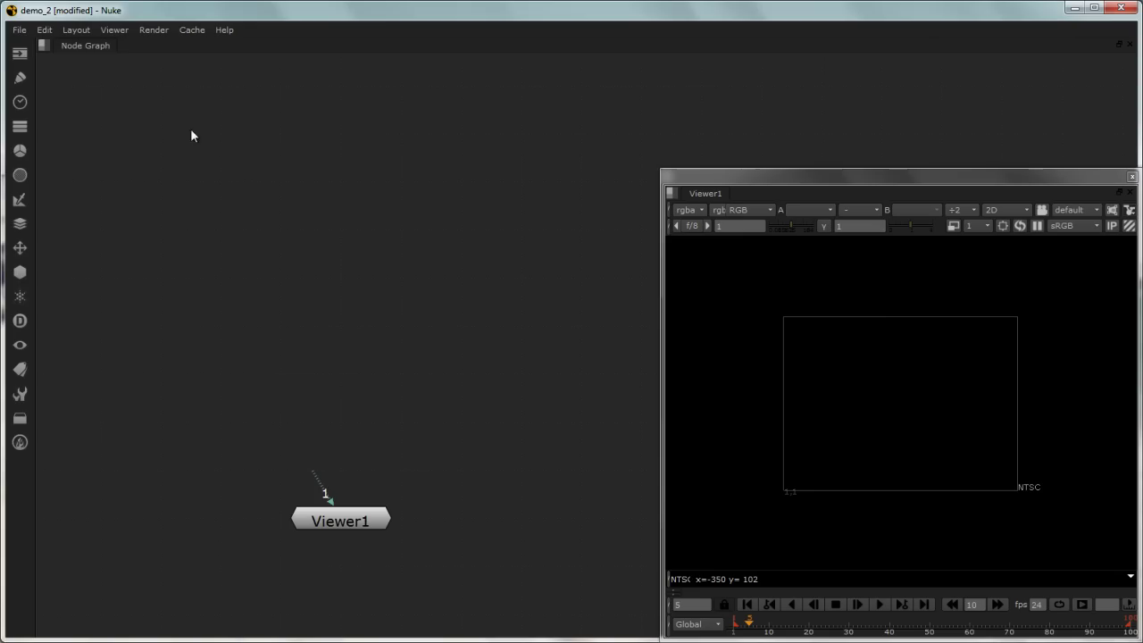
Add a CheckerBoard node above Viewer1 and connect the viewer's input 1 to it
left_click(19, 53)
left_click(95, 133)
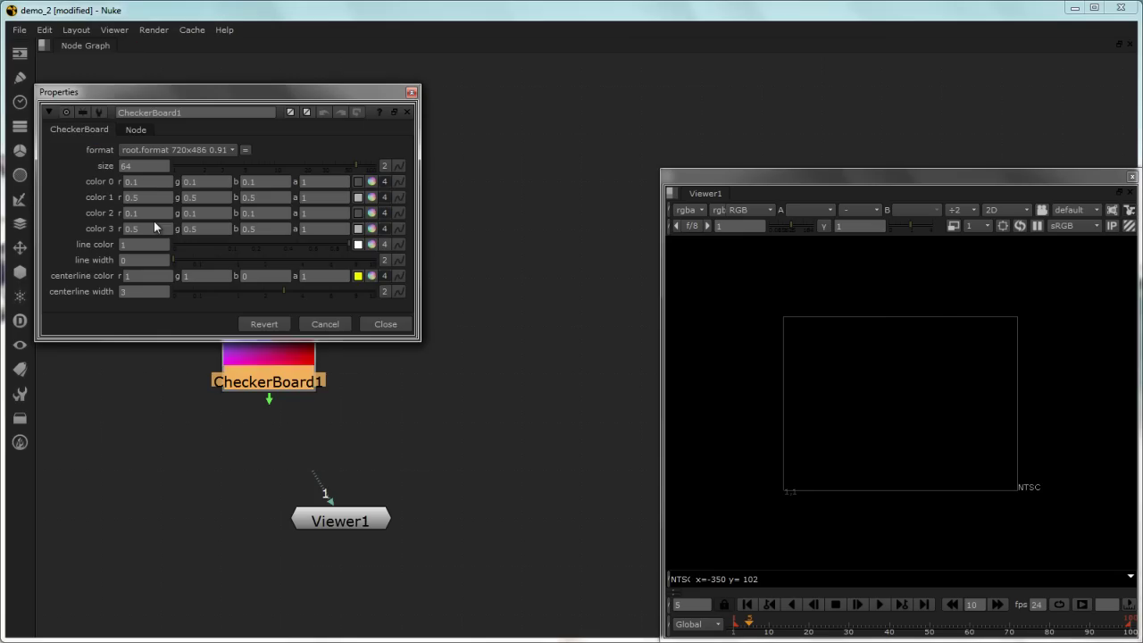
left_click_drag(344, 93, 854, 97)
left_click_drag(268, 357, 341, 330)
left_click_drag(348, 505, 341, 325)
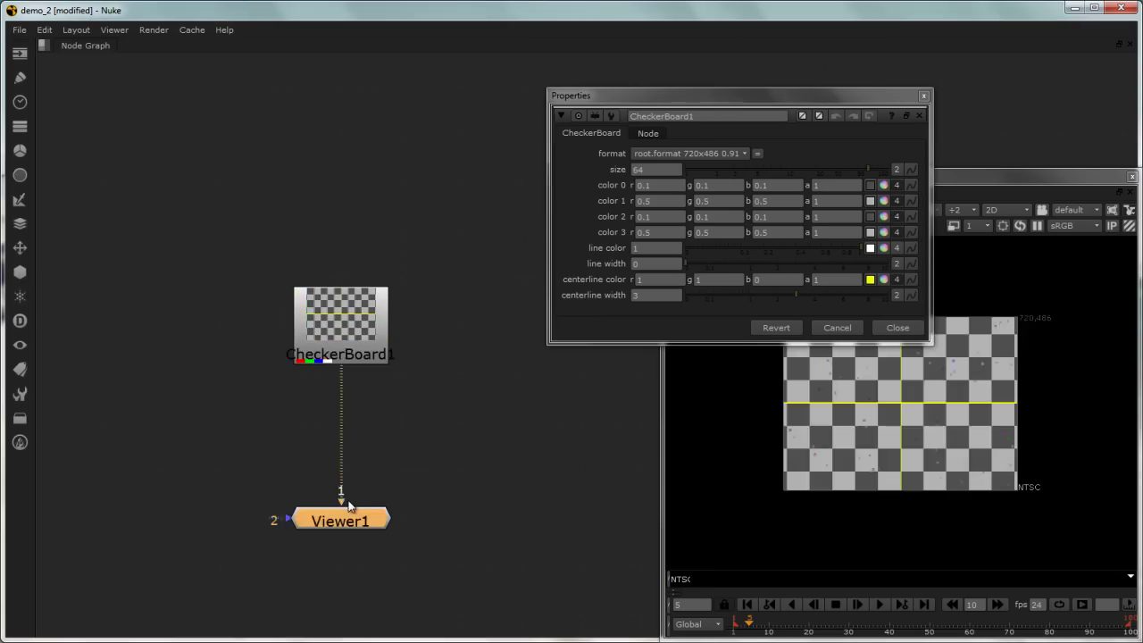
Set the checkerboard's size to 1 and set a keyframe on it at frame 5
left_click_drag(693, 93, 359, 126)
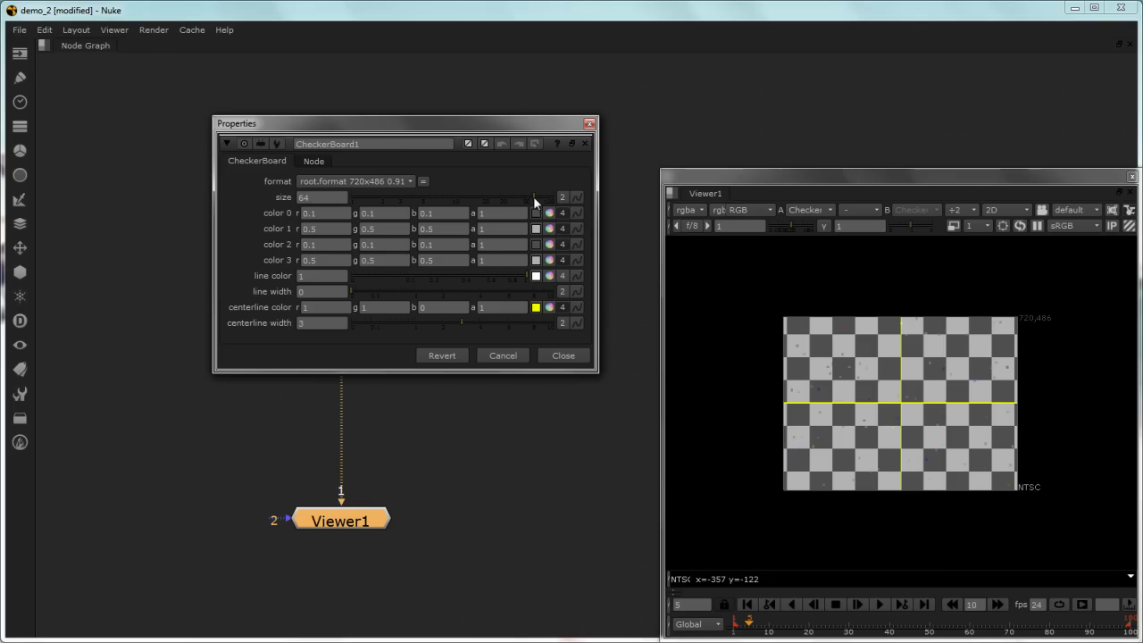
left_click_drag(533, 196, 315, 210)
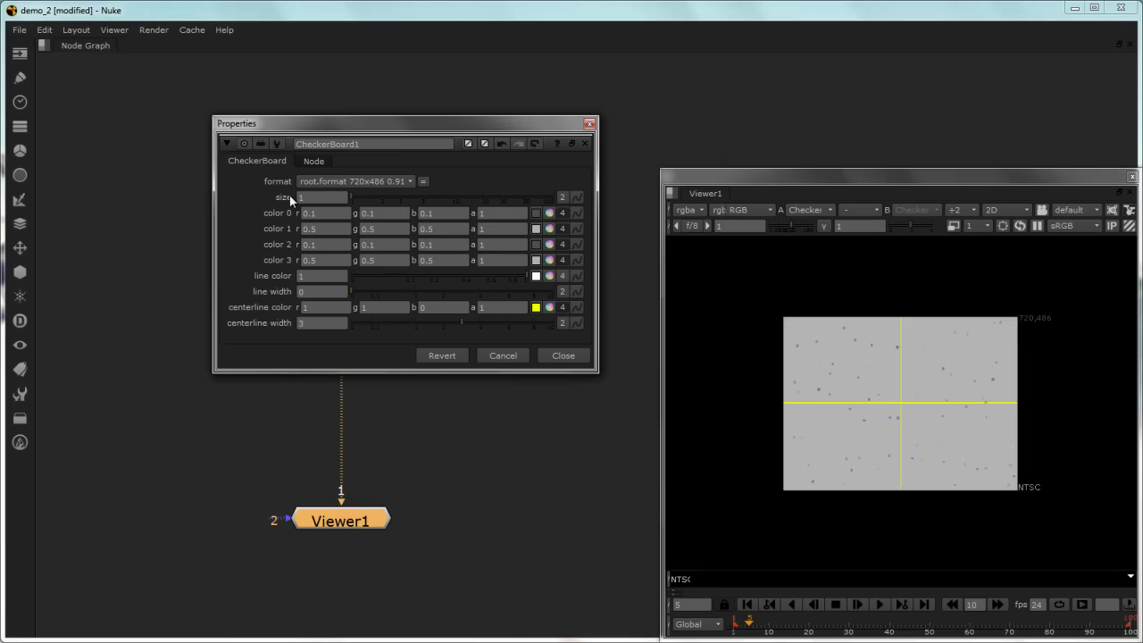
right_click(306, 198)
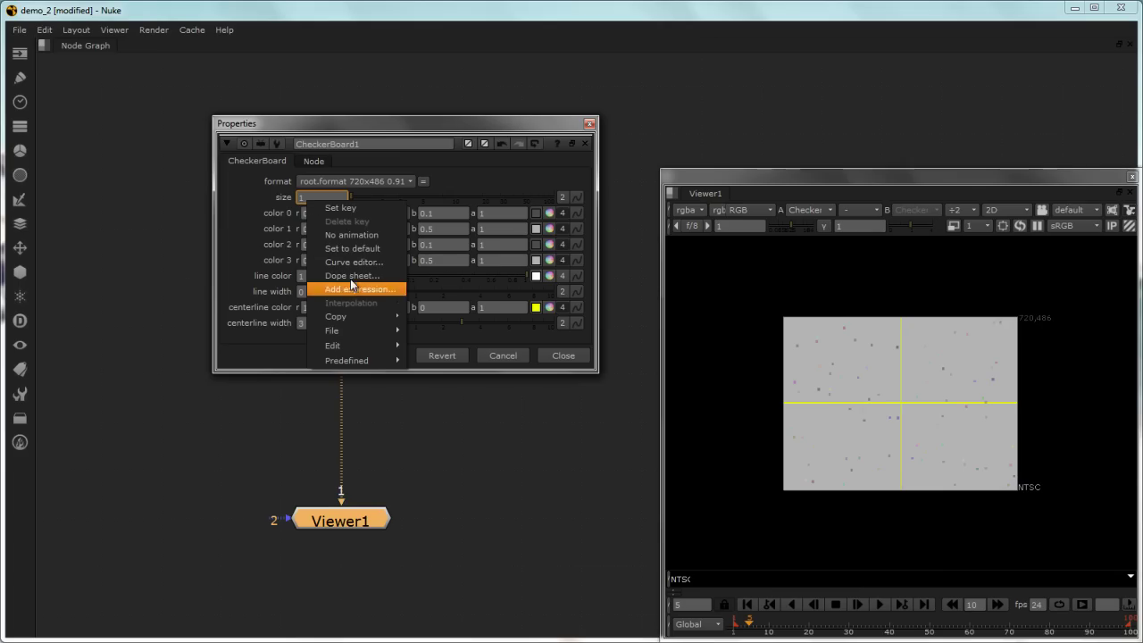
left_click(367, 208)
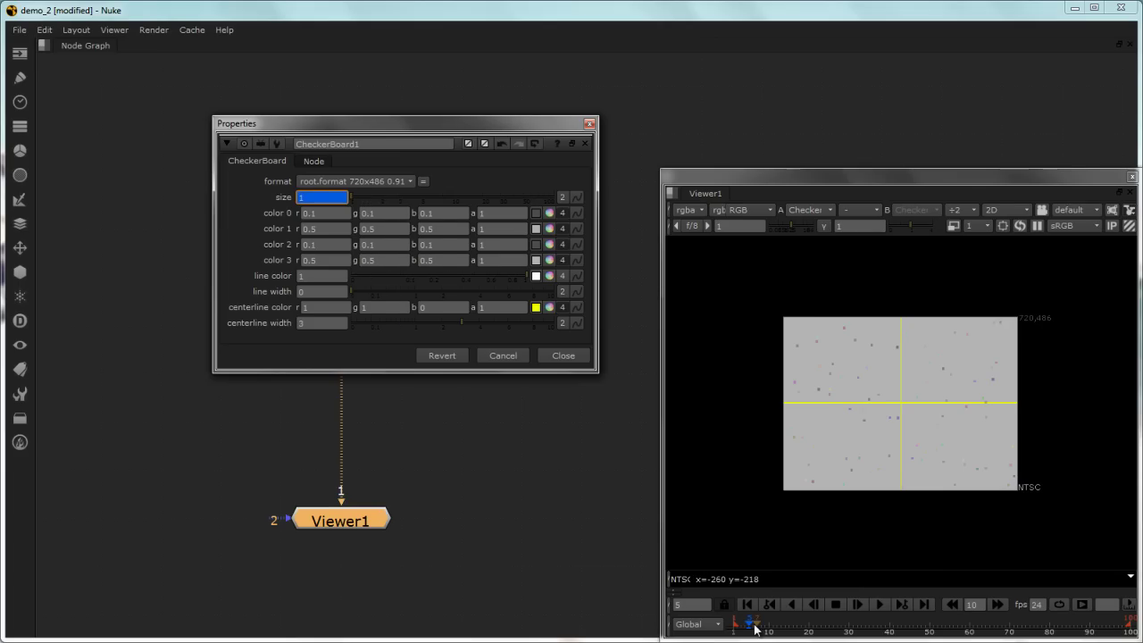
Go to frame 40 and key the checkerboard's size at 100
left_click_drag(750, 628, 889, 625)
double_click(352, 196)
type("100")
key("Return")
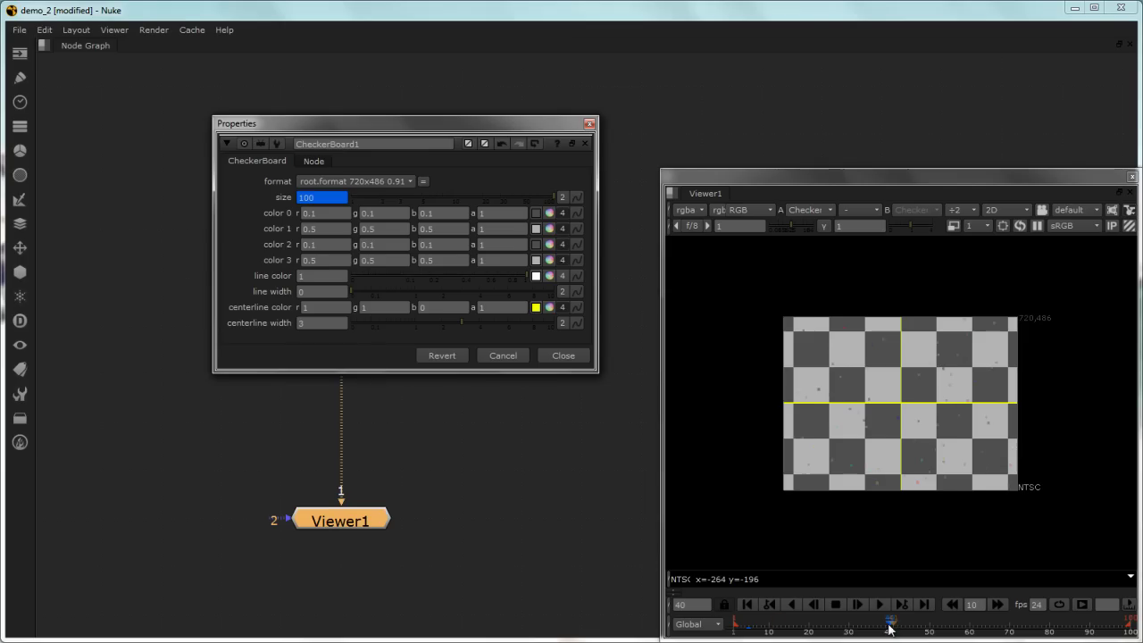
Go to frame 1 and key the checkerboard's size at 7.2
left_click_drag(889, 628, 733, 627)
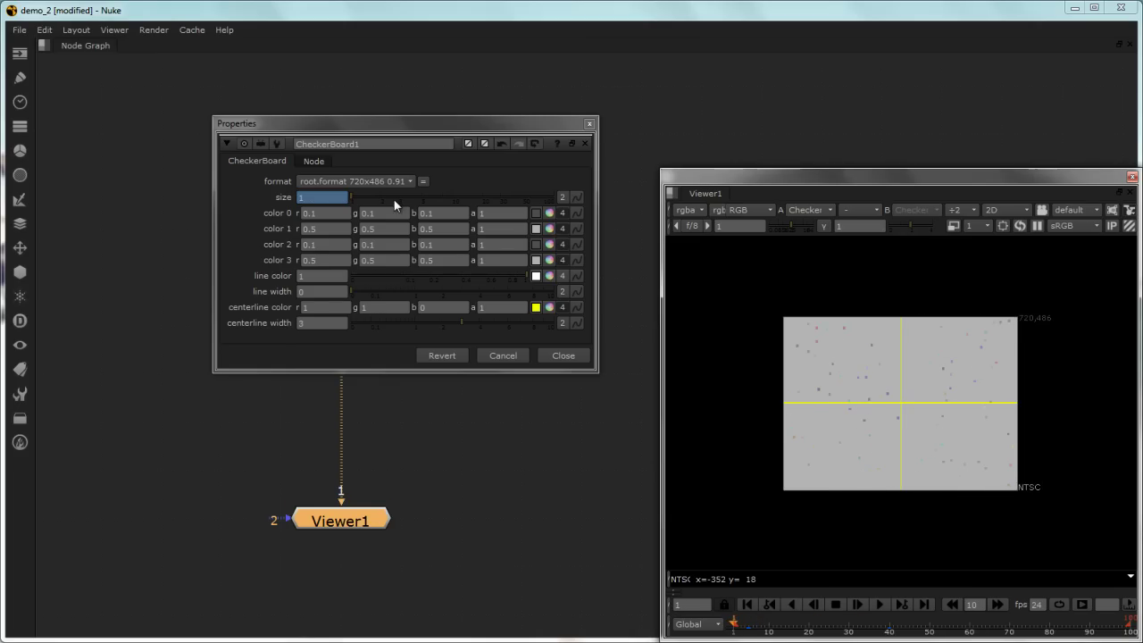
type("7.2")
key("Return")
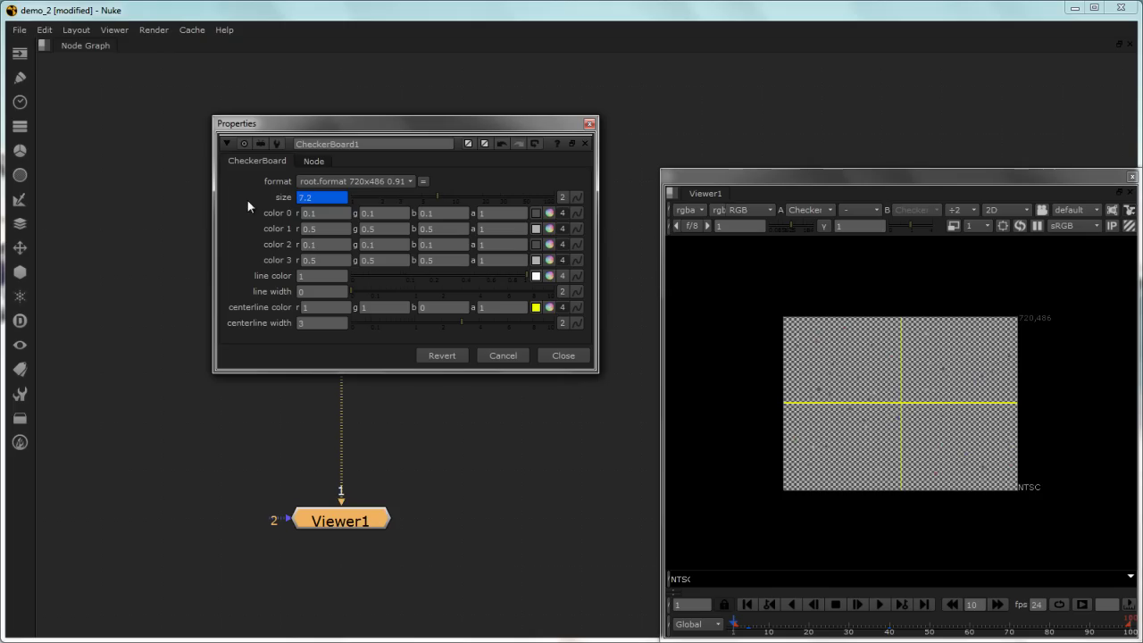
right_click(319, 198)
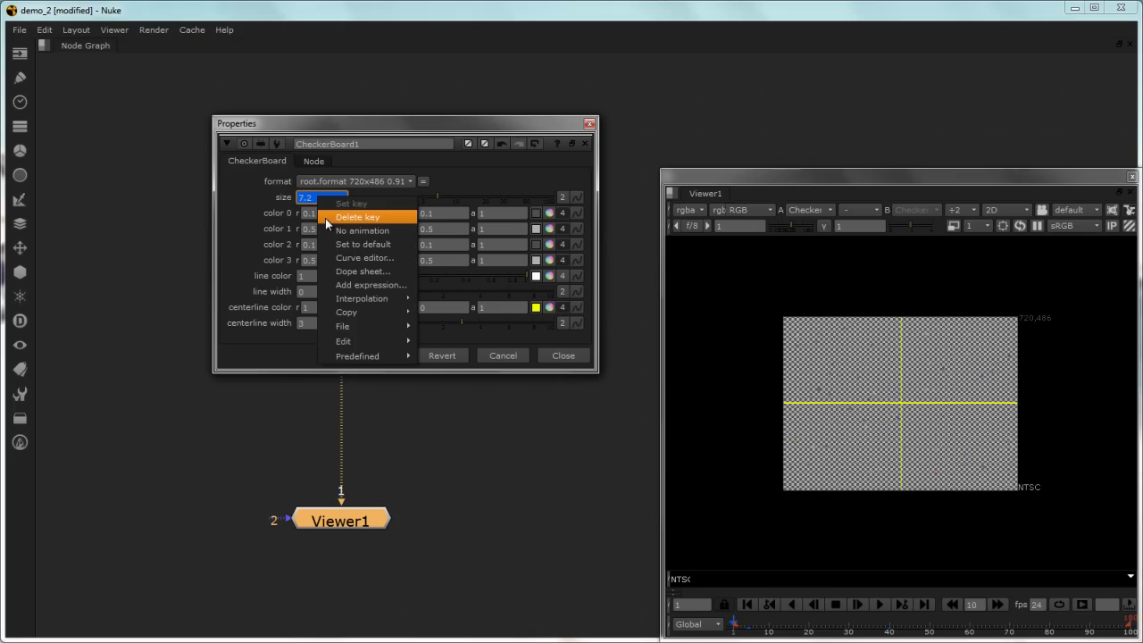
Play back the checkerboard's size animation in the viewer and close the node's properties
left_click(877, 607)
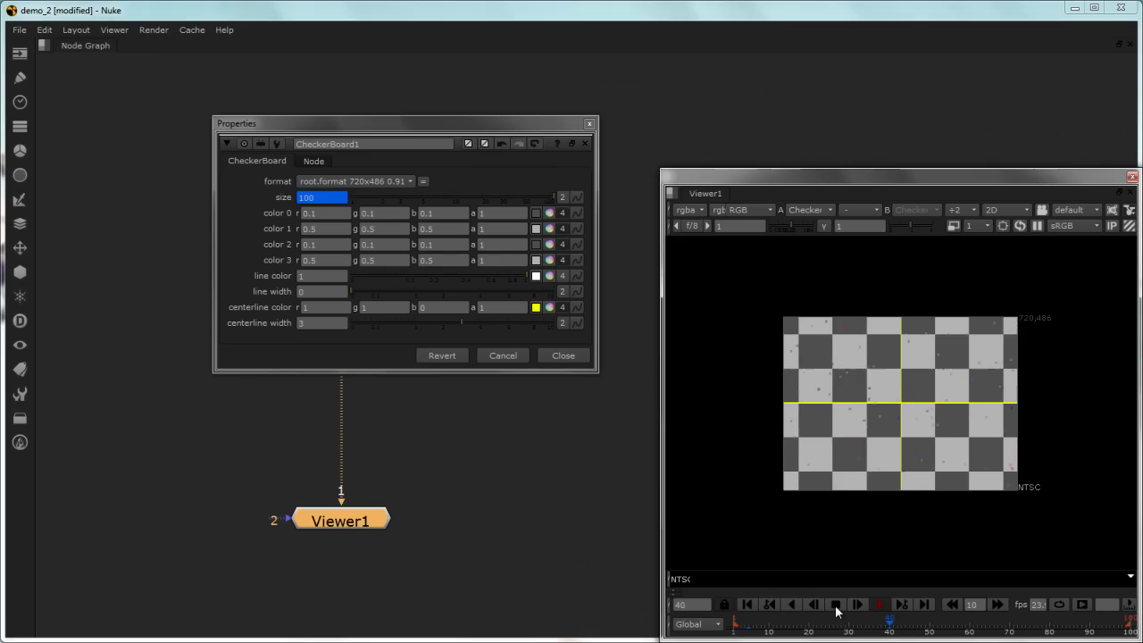
left_click(835, 605)
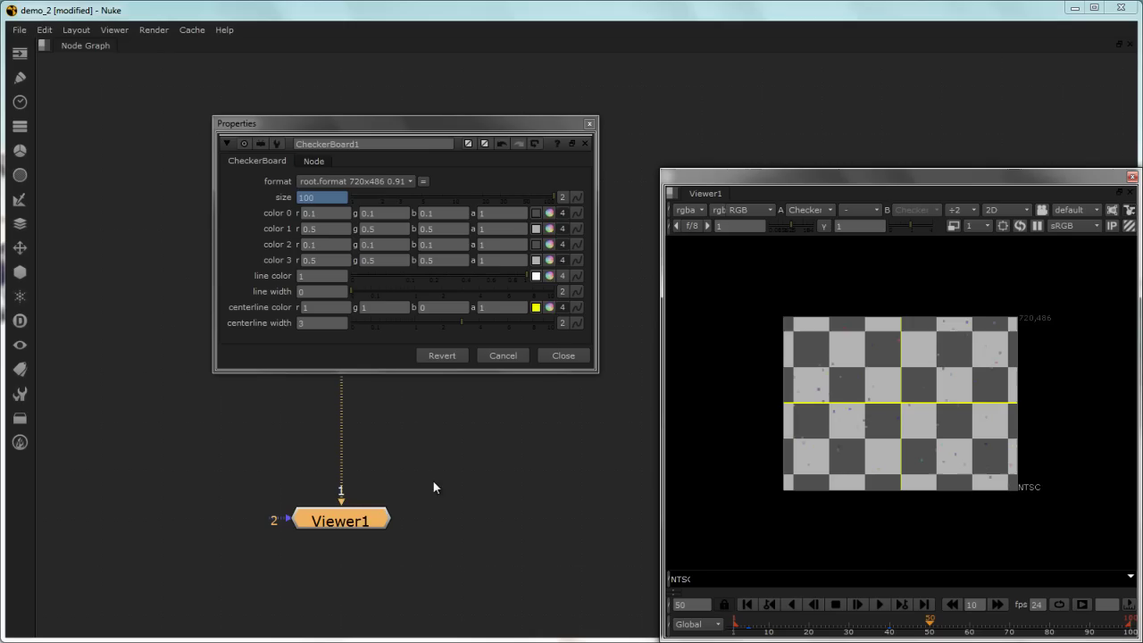
left_click(552, 357)
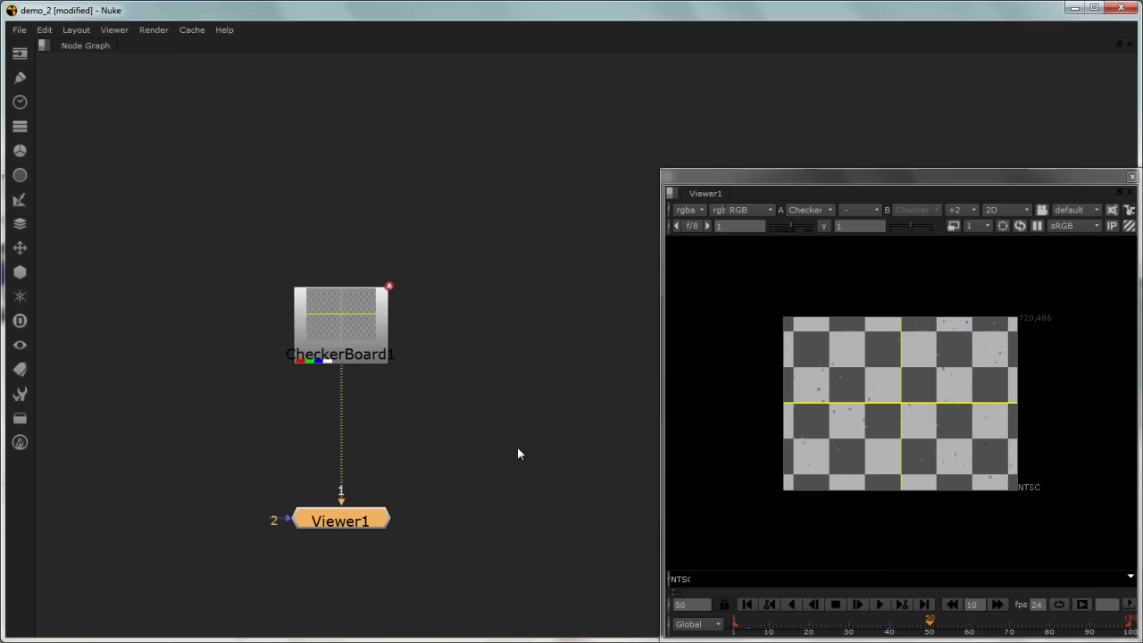
left_click(519, 448)
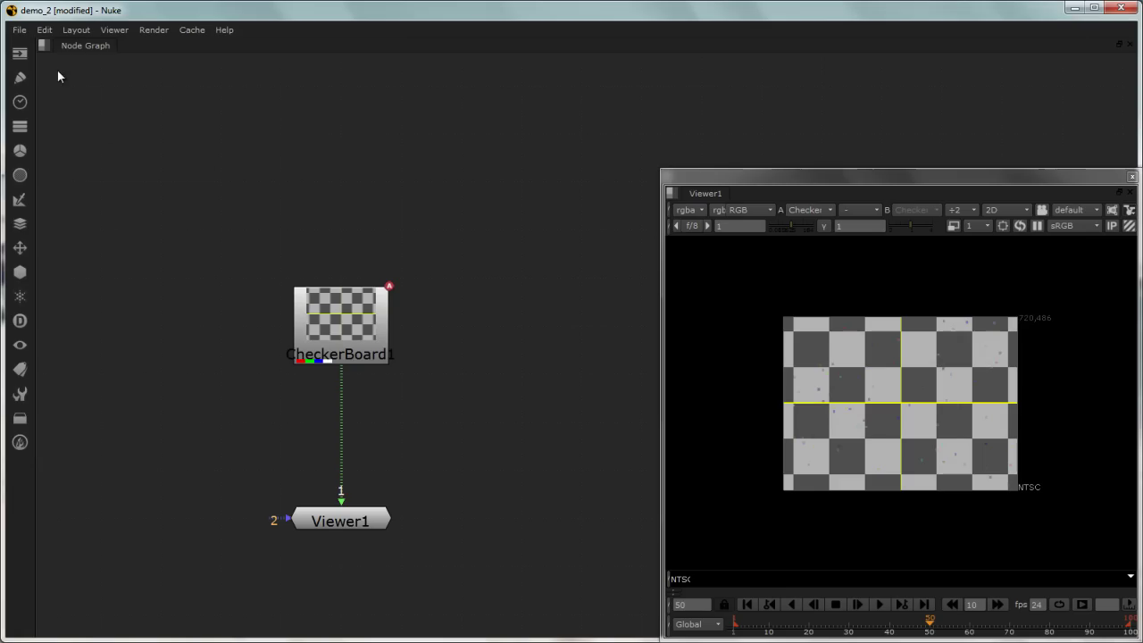
Add a Write node to the node graph and connect its input to CheckerBoard1
left_click(18, 55)
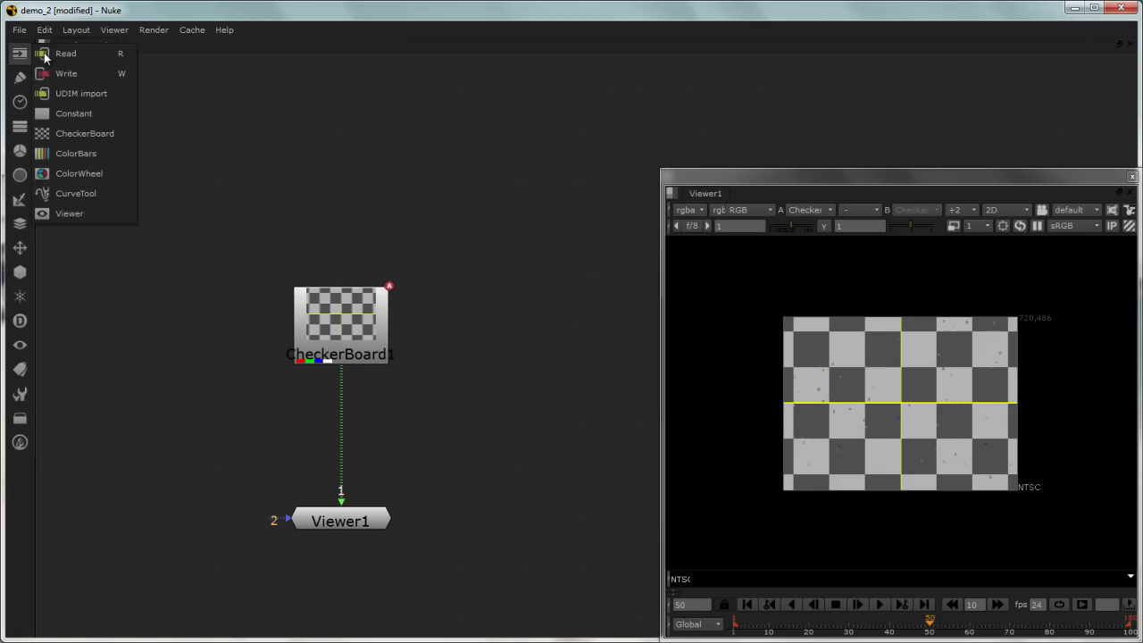
left_click(126, 73)
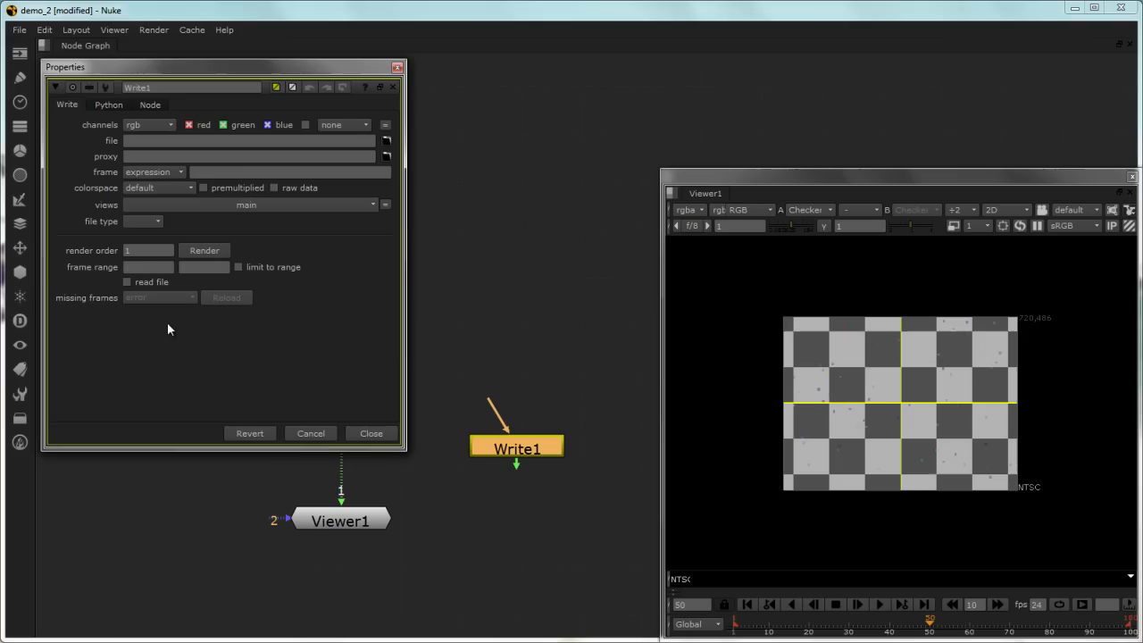
left_click_drag(518, 451, 549, 473)
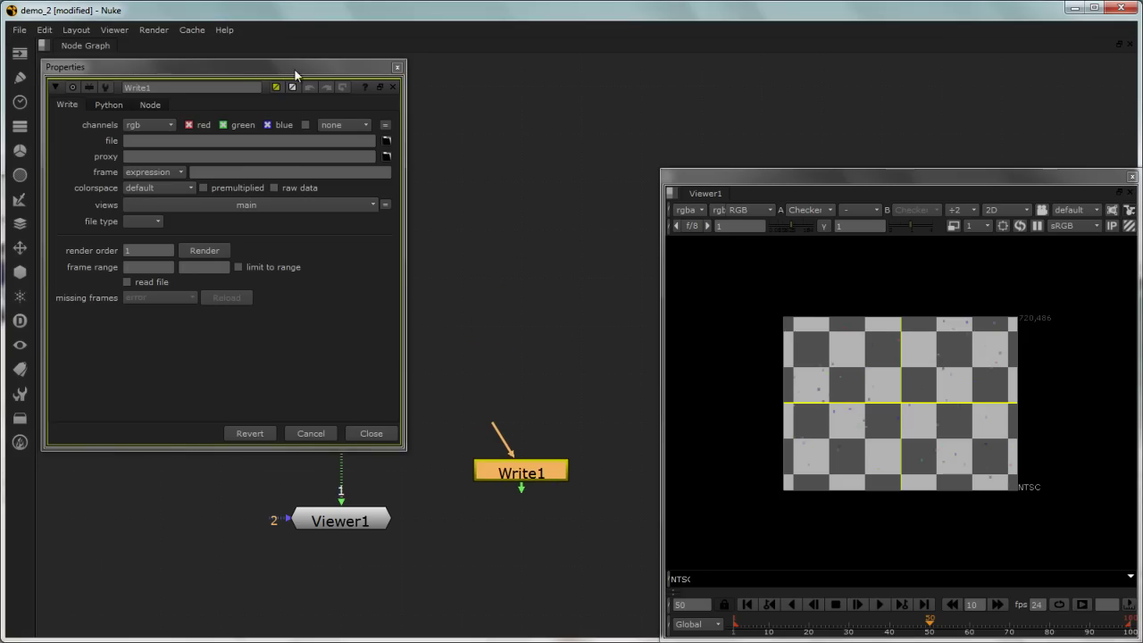
left_click_drag(271, 67, 846, 46)
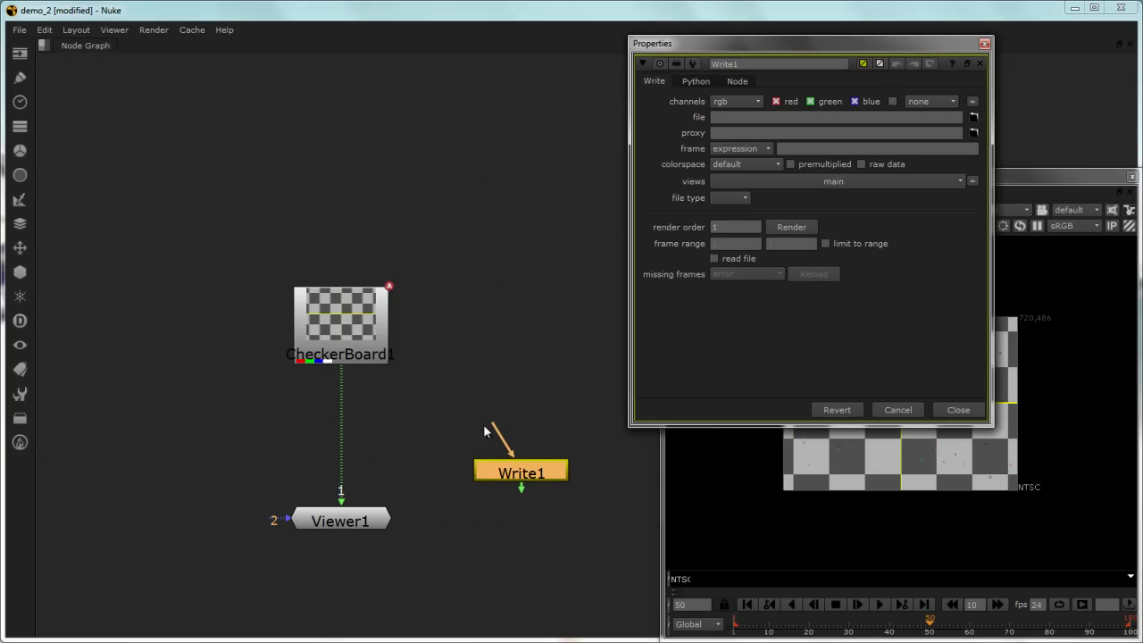
left_click_drag(491, 425, 393, 341)
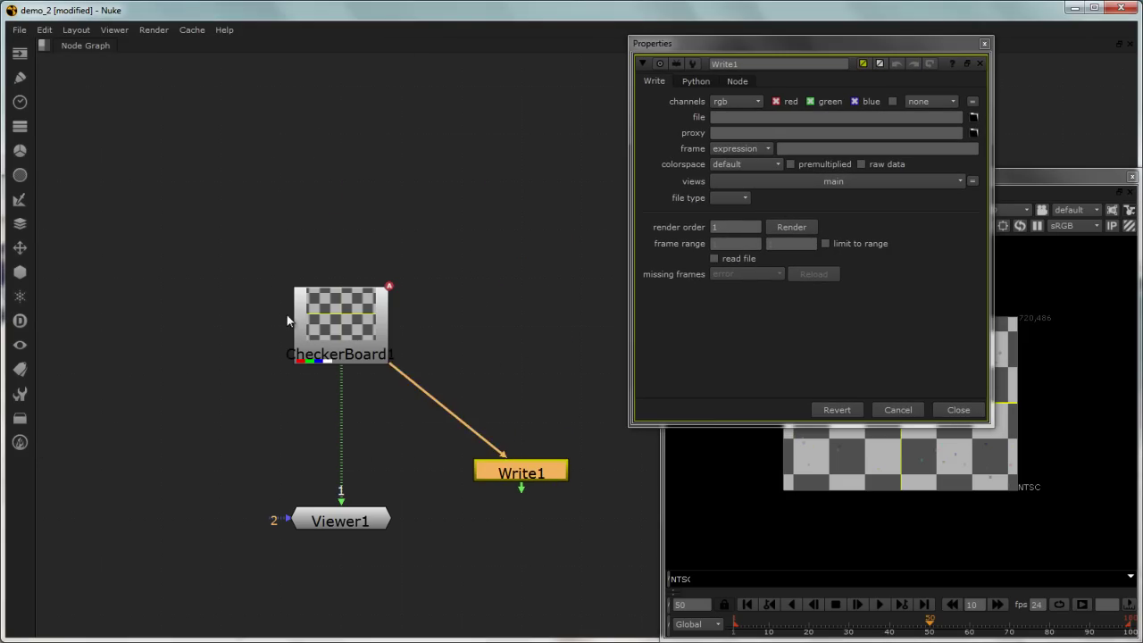
key("l")
Set the Write node's output location to the folder F:/__PROJECTS/Eosacro/Demo/test/
left_click_drag(886, 43, 322, 83)
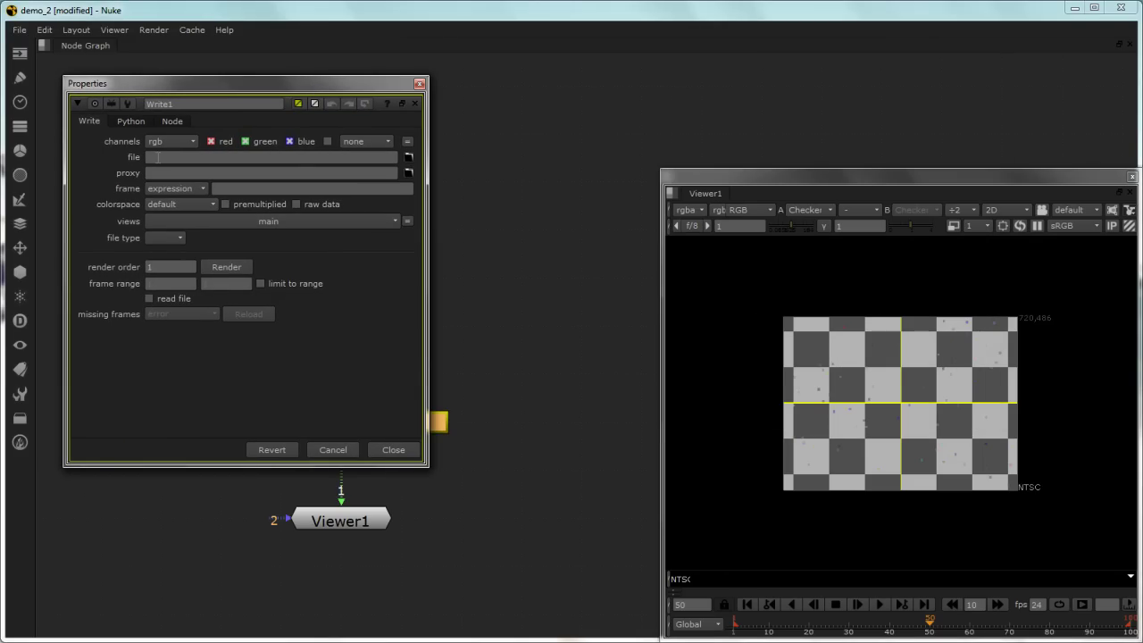
left_click(158, 158)
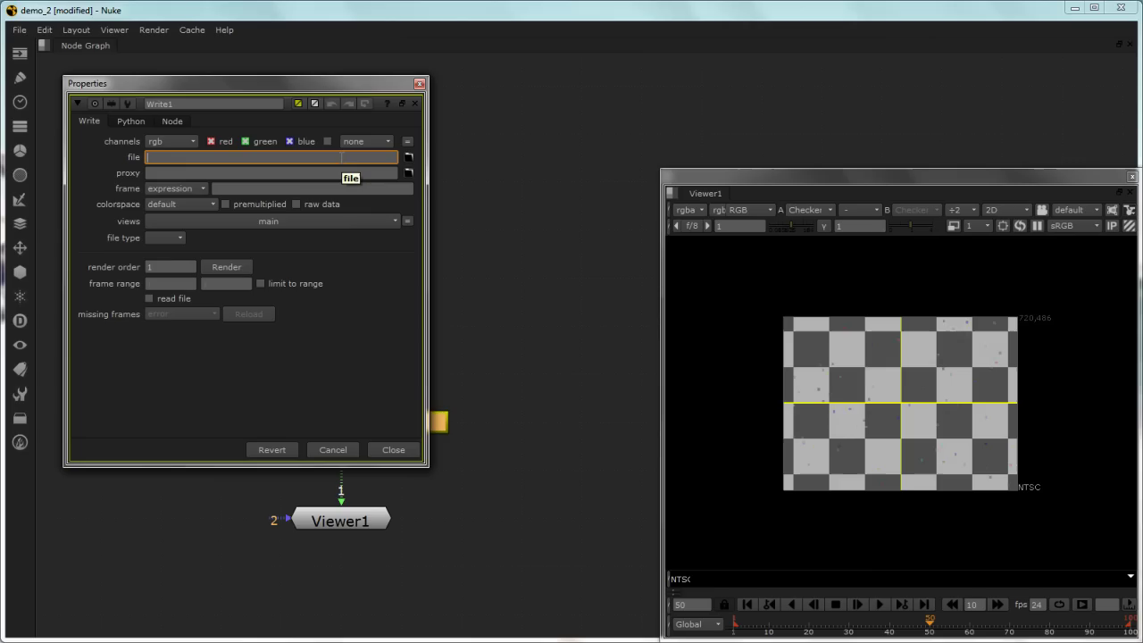
left_click(408, 157)
left_click(133, 74)
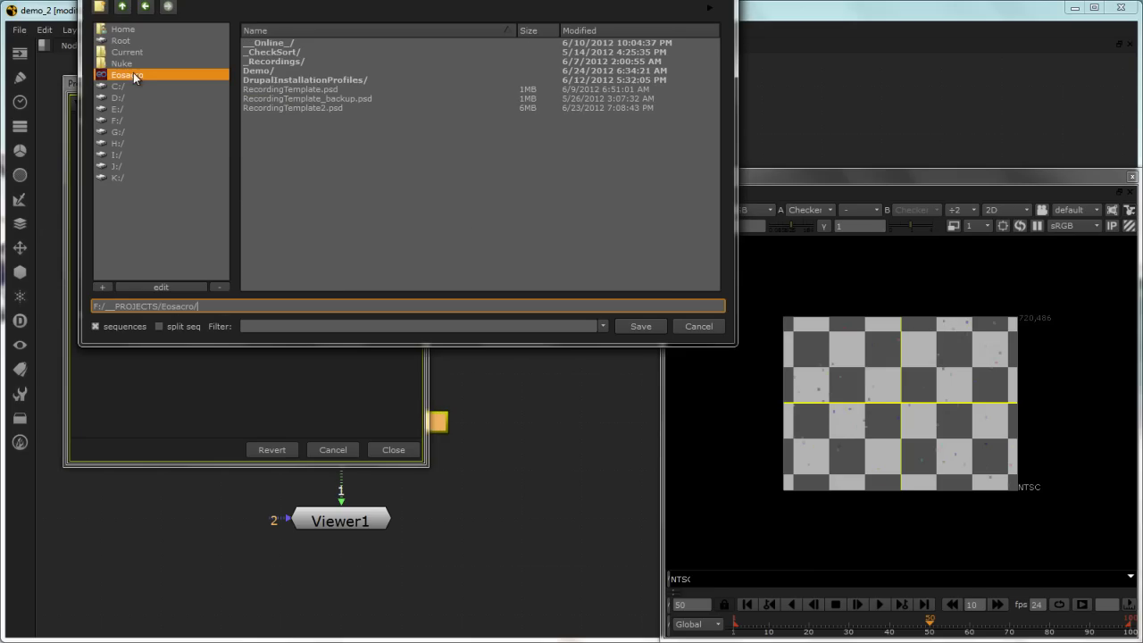
double_click(280, 61)
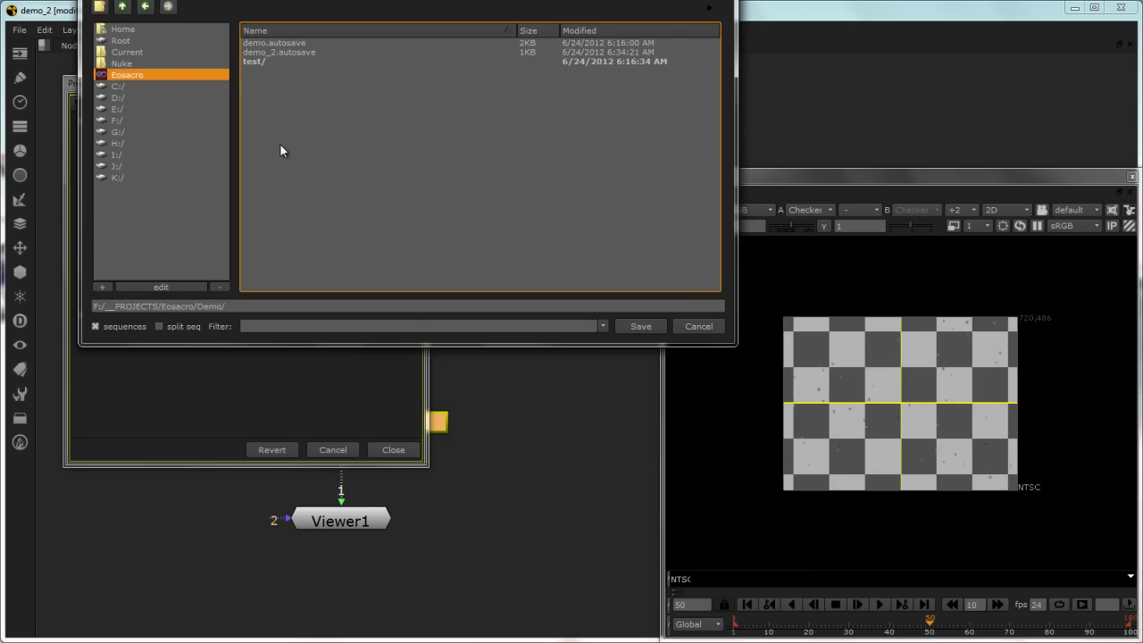
double_click(254, 62)
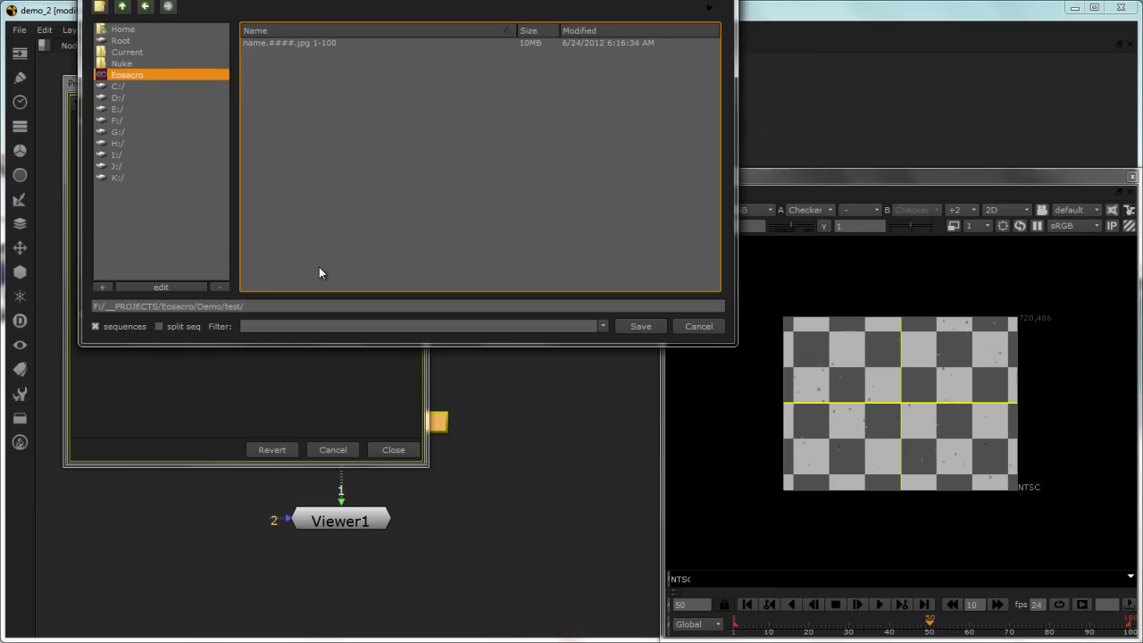
left_click(640, 326)
Append the numbered file name file.%04d.png to the Write node's output path
left_click(321, 157)
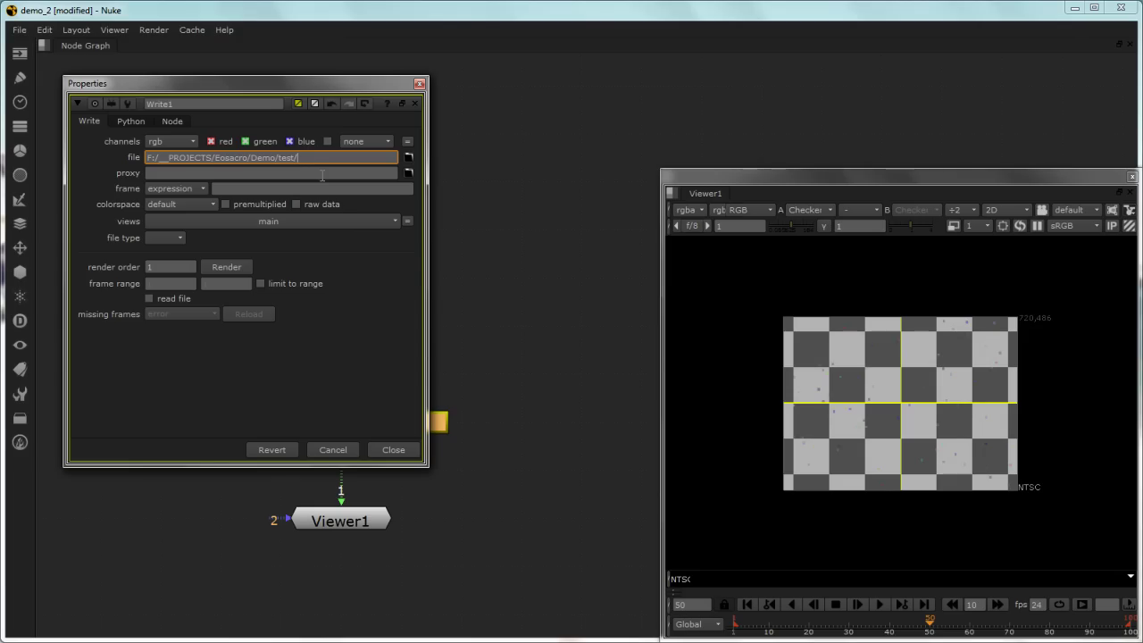
type("file.")
type("%04d")
type(".png")
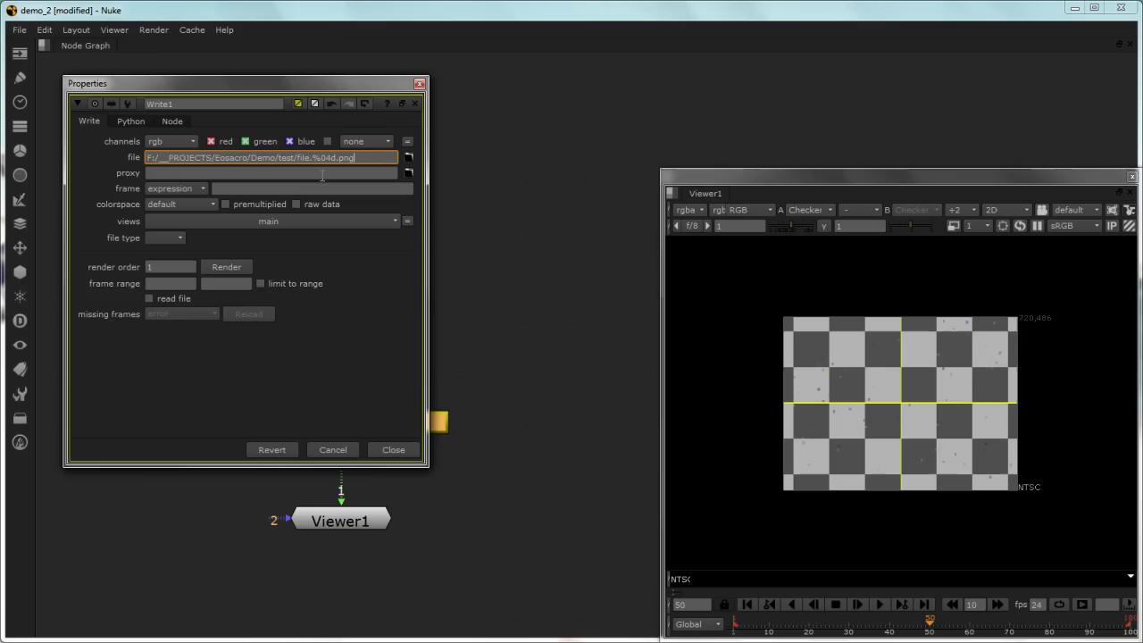
key("Return")
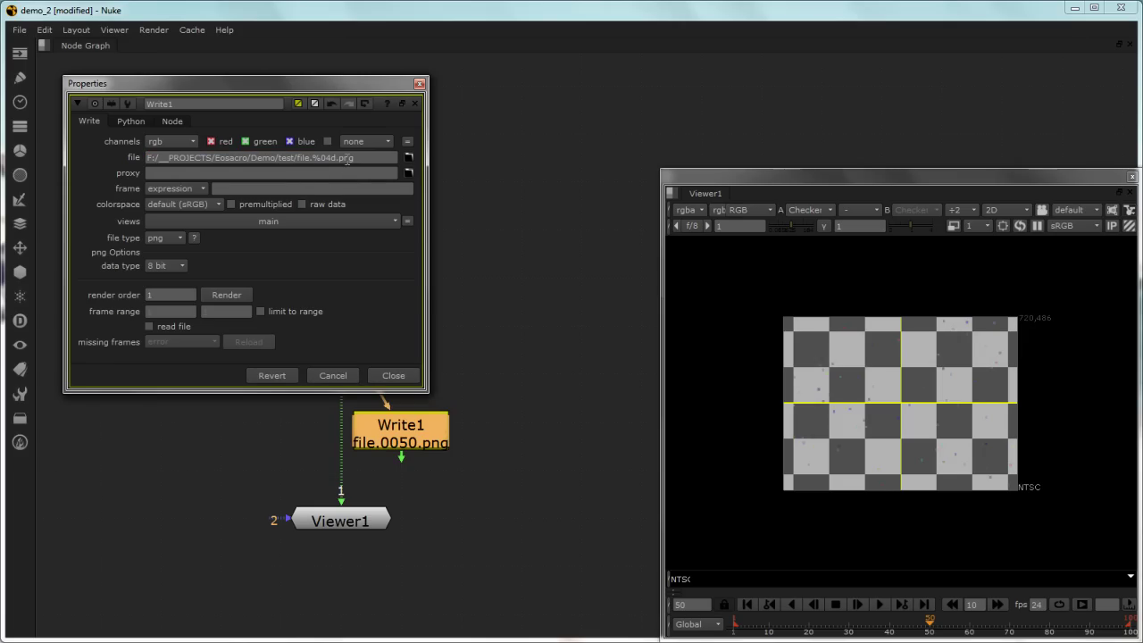
Replace the %04d frame padding in the Write node's output file name with ####
left_click(329, 158)
key("shift+Right")
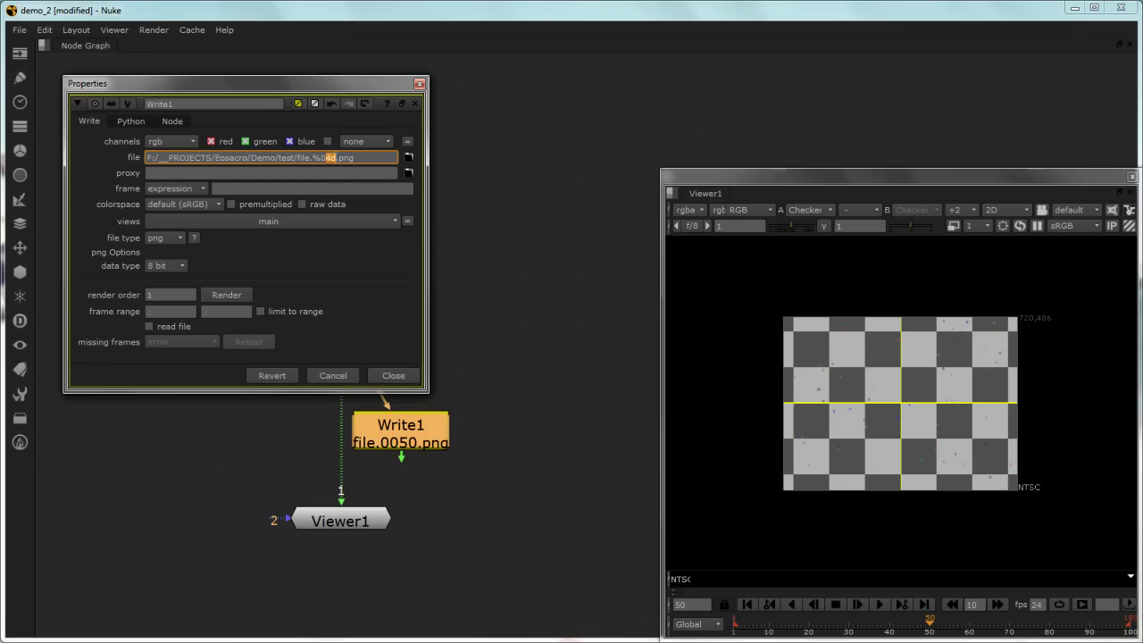
left_click(323, 158)
left_click_drag(312, 158, 336, 158)
type("####")
key("Return")
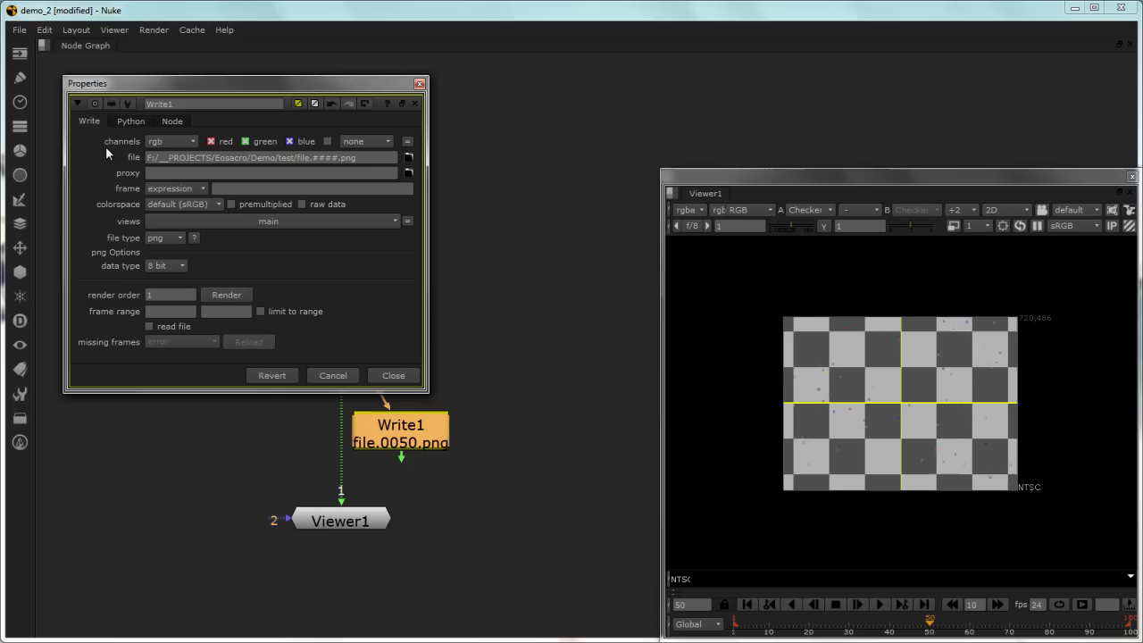
left_click_drag(393, 160, 84, 161)
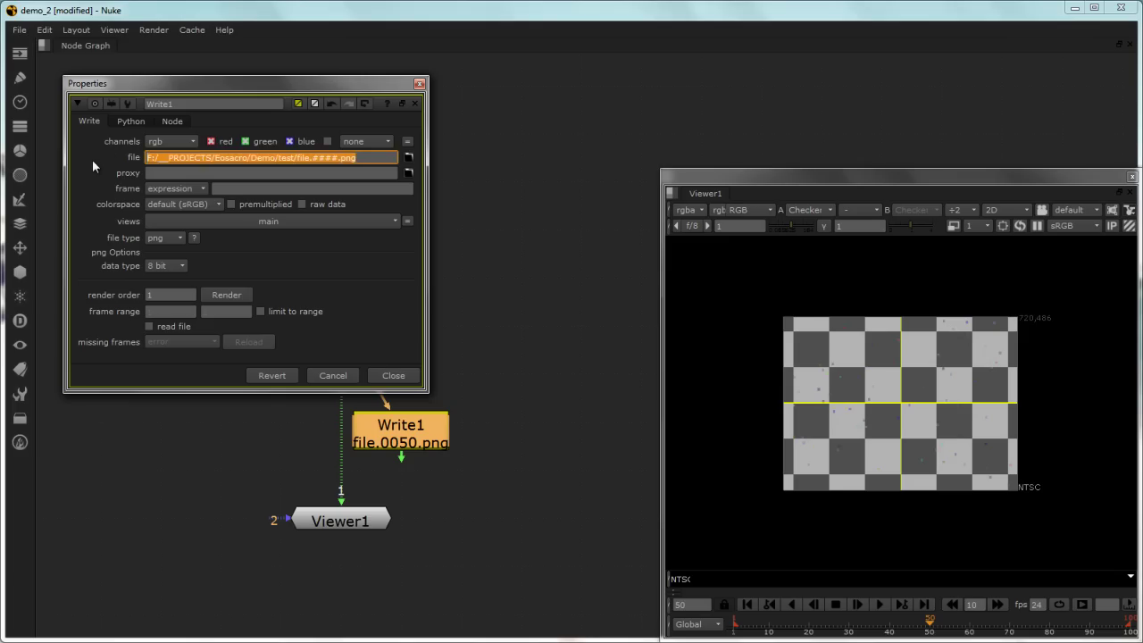
left_click(107, 159)
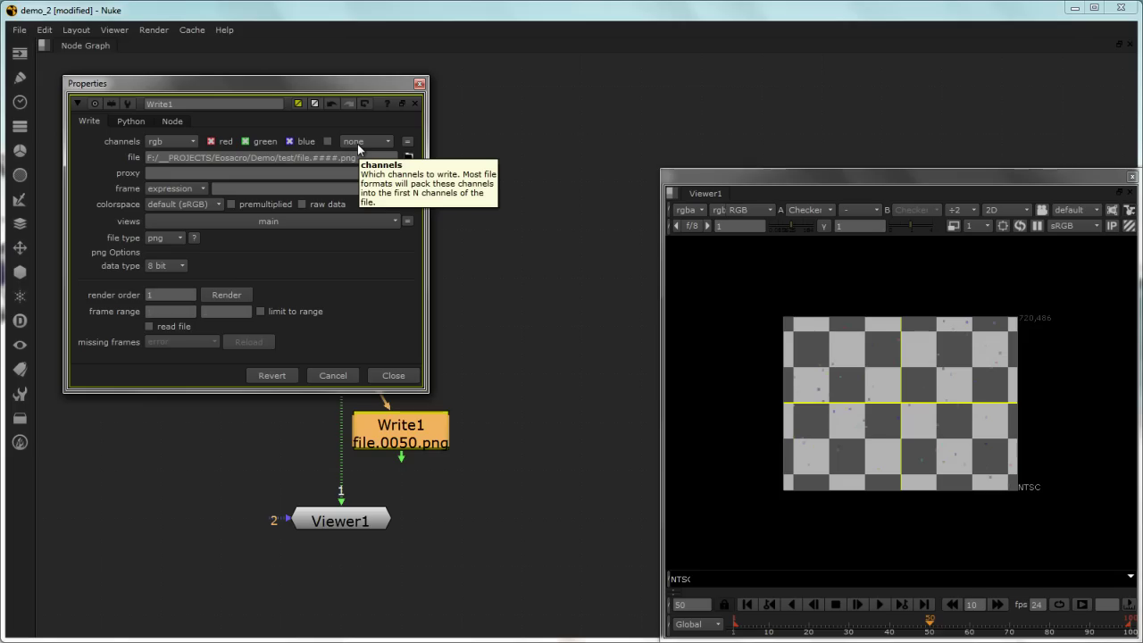
Set the Write node to output all channels and change its file type to exr
left_click_drag(129, 85, 508, 45)
left_click(534, 91)
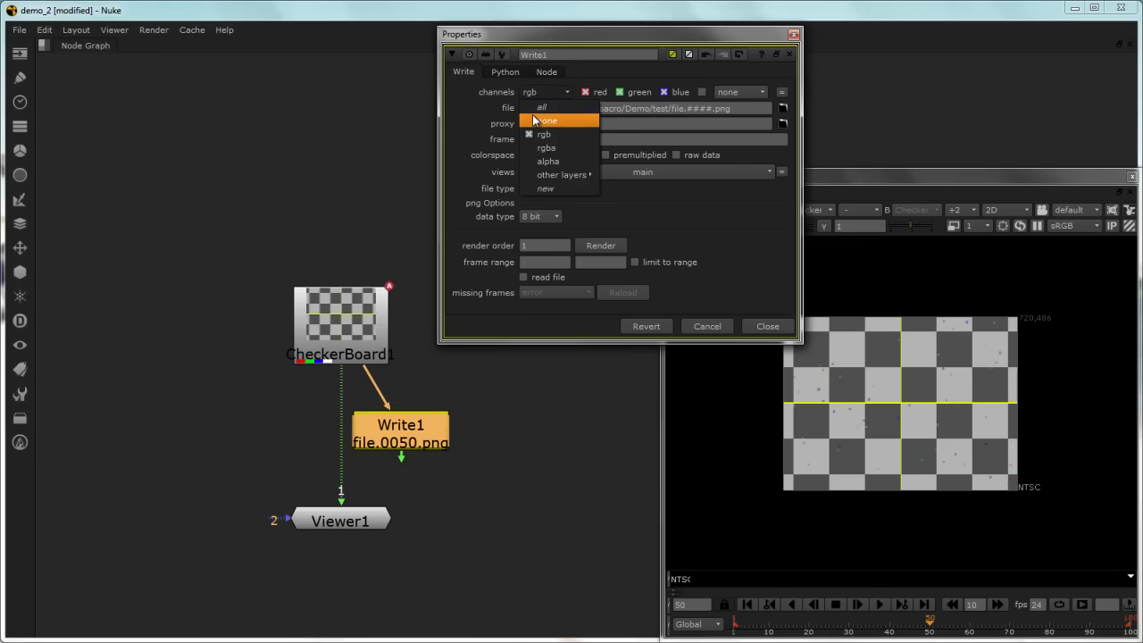
left_click(537, 107)
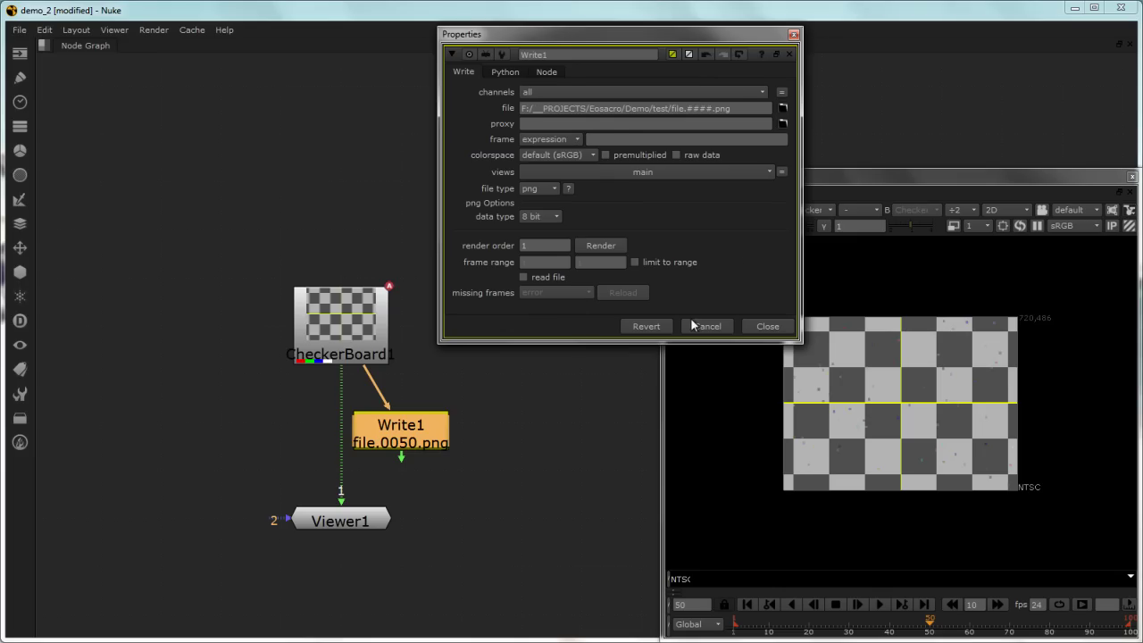
left_click(539, 189)
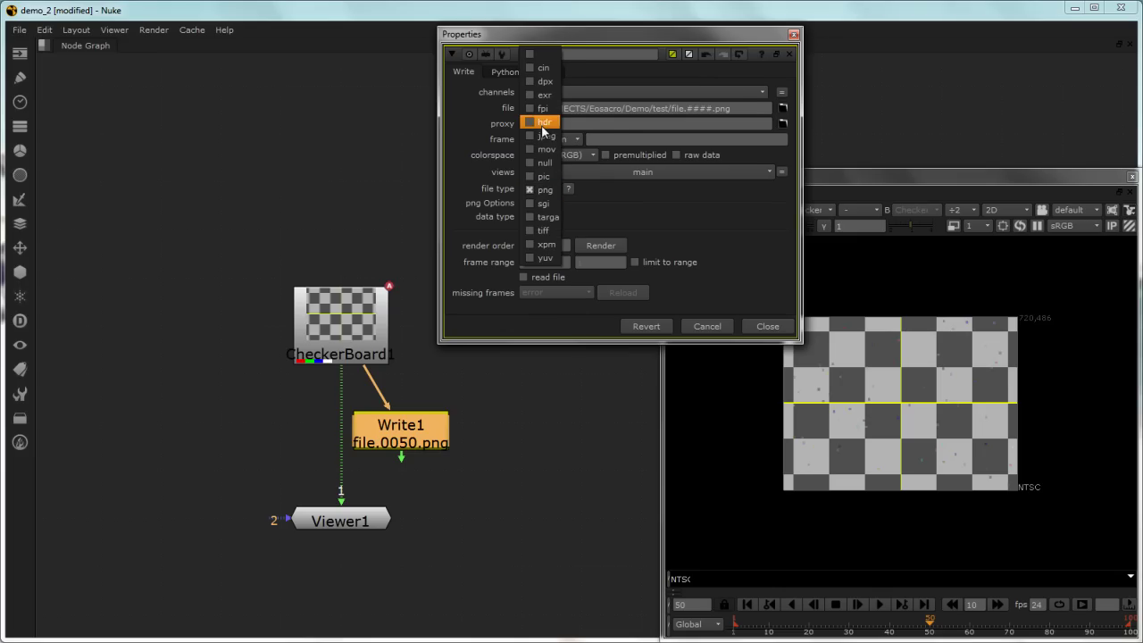
left_click(543, 95)
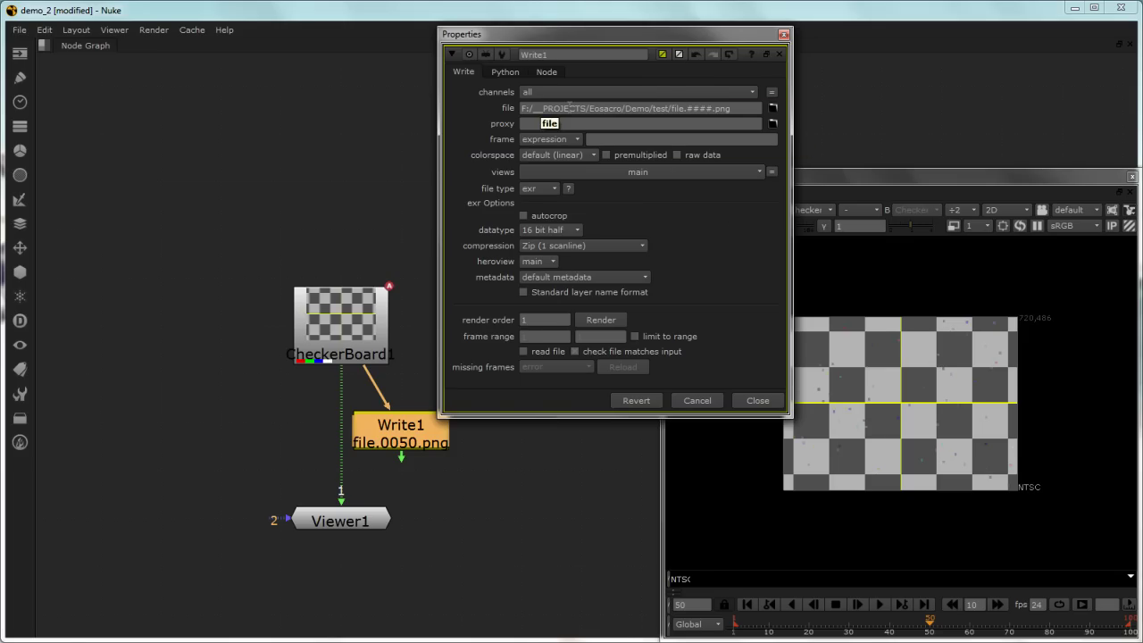
triple_click(539, 108)
left_click(501, 114)
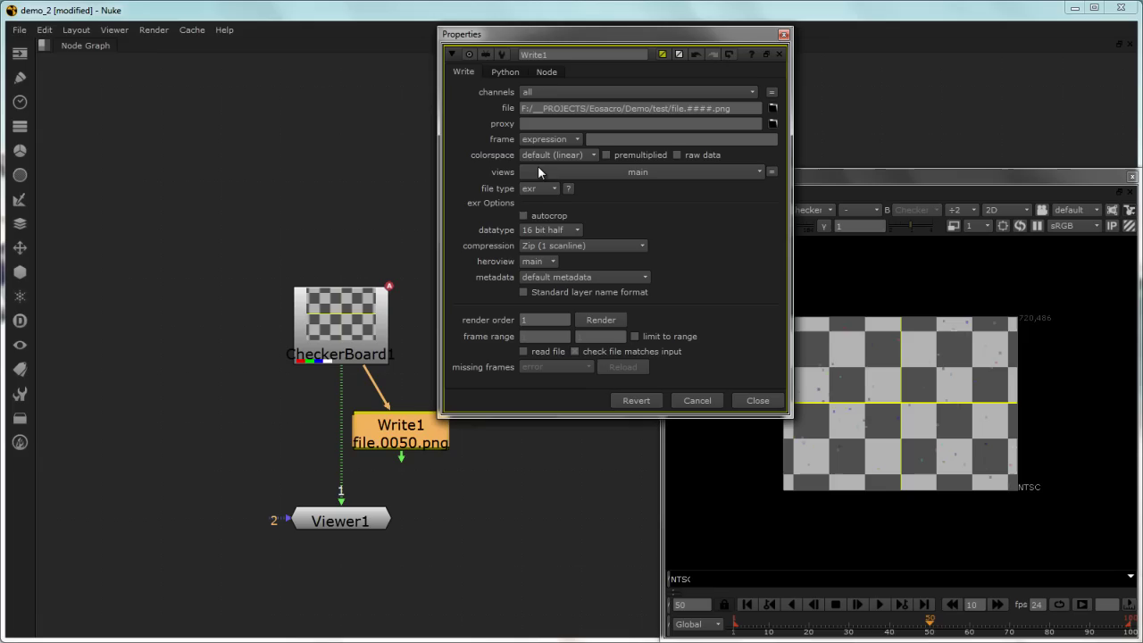
Render the Write node with a frame range of 1-40
left_click(601, 319)
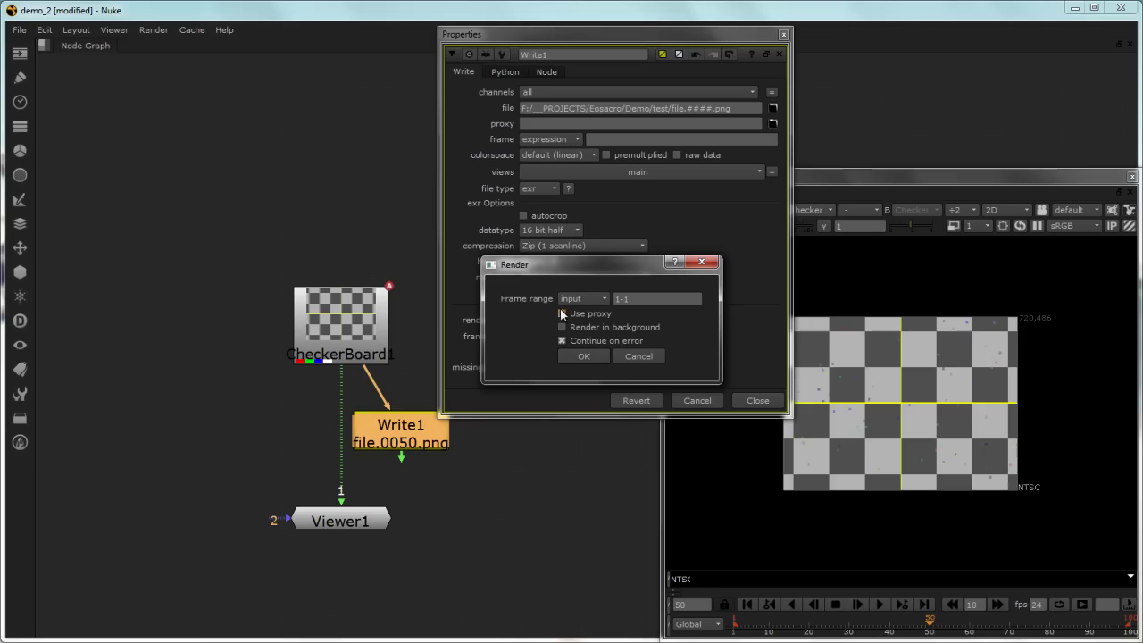
left_click(582, 298)
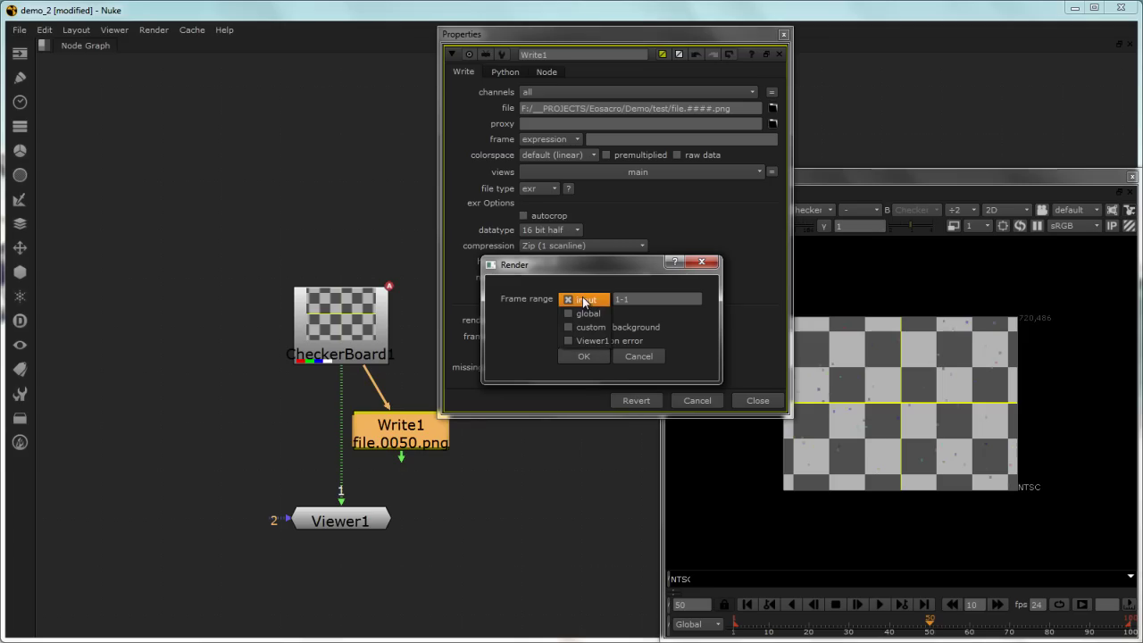
left_click(694, 336)
left_click(635, 300)
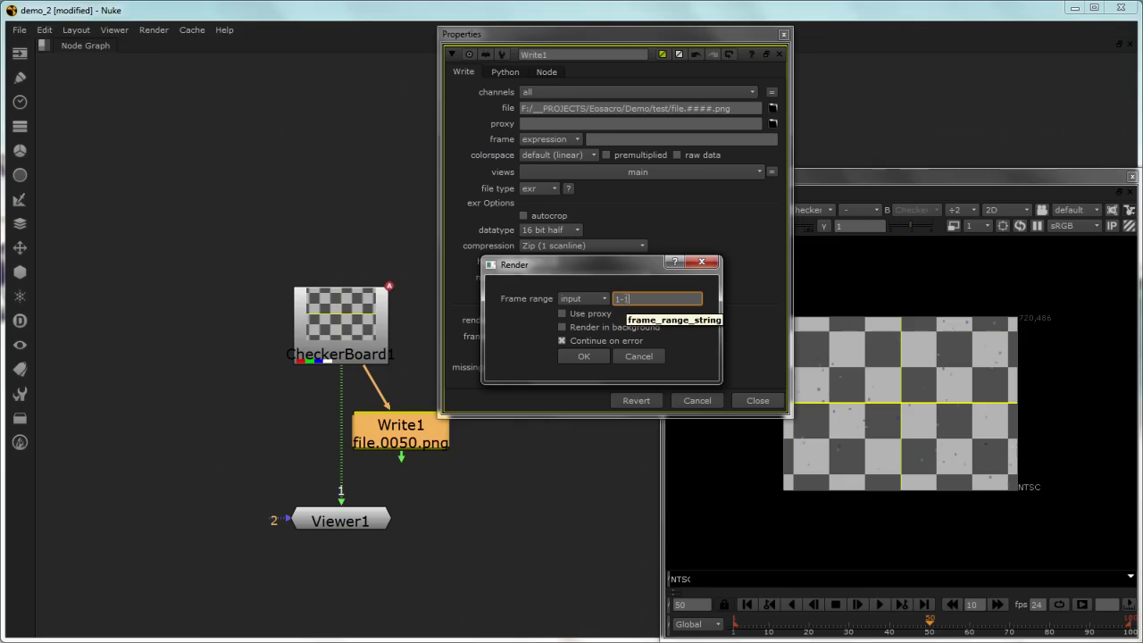
key("BackSpace")
type("40")
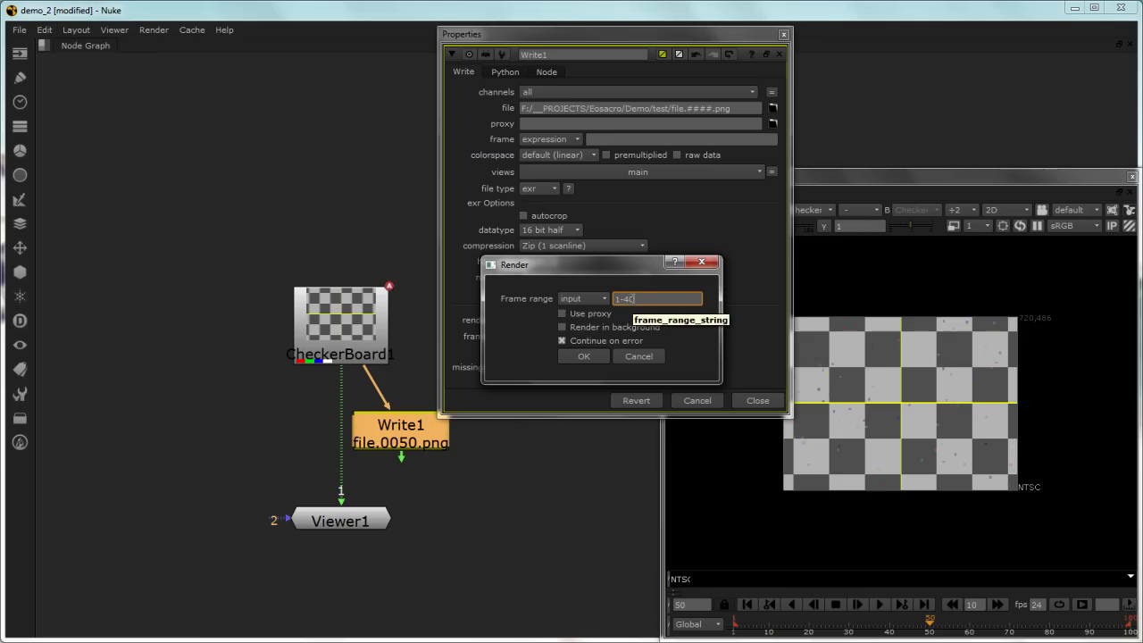
key("Tab")
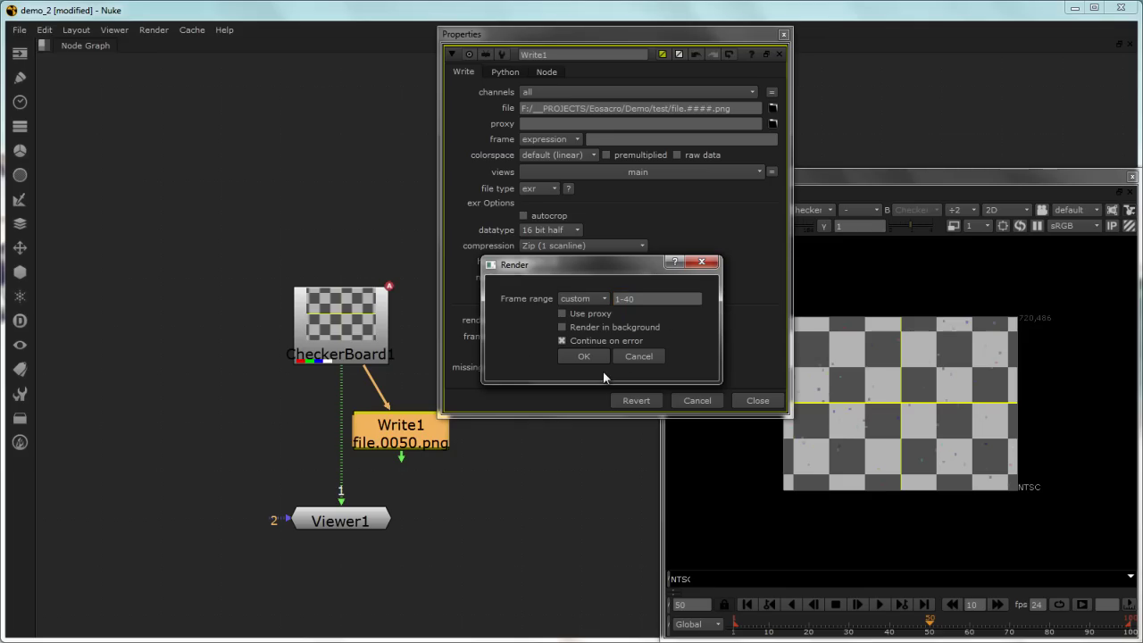
left_click(586, 357)
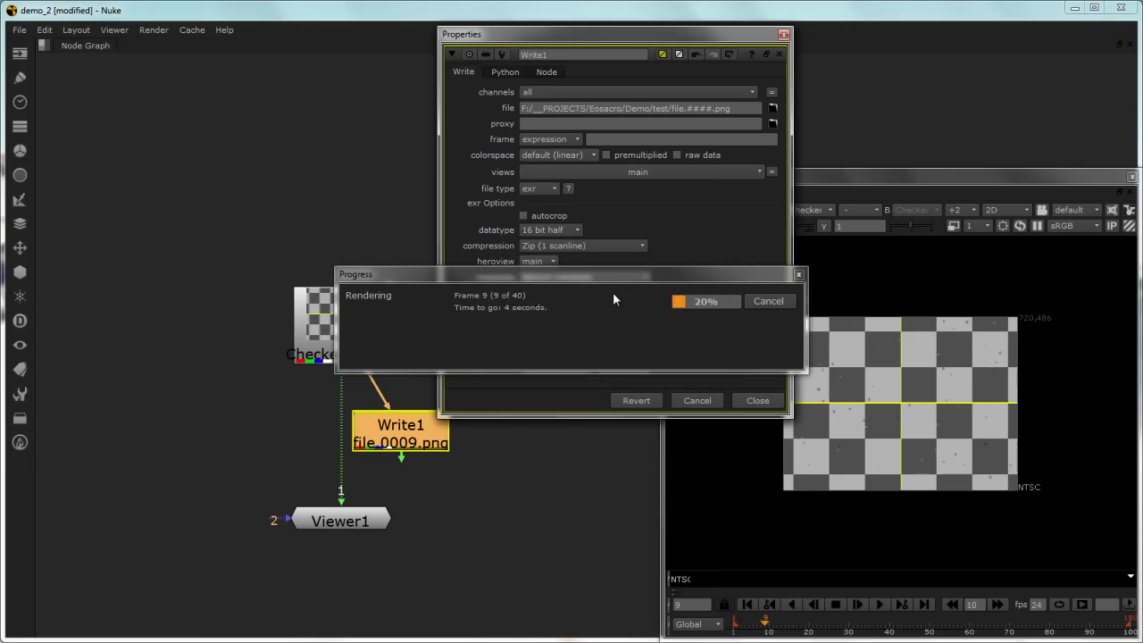
left_click_drag(613, 274, 465, 160)
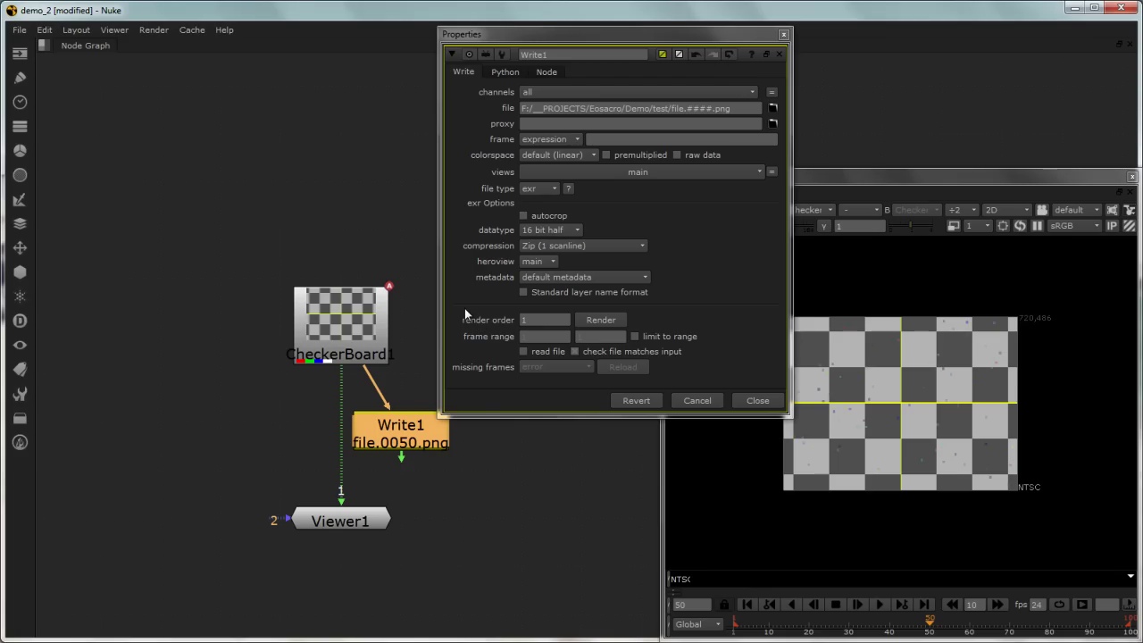
Switch to the test folder in Windows Explorer and examine enlarged previews of rendered frames, from file.0001 through file.0010 to file.0039
key("alt+Tab")
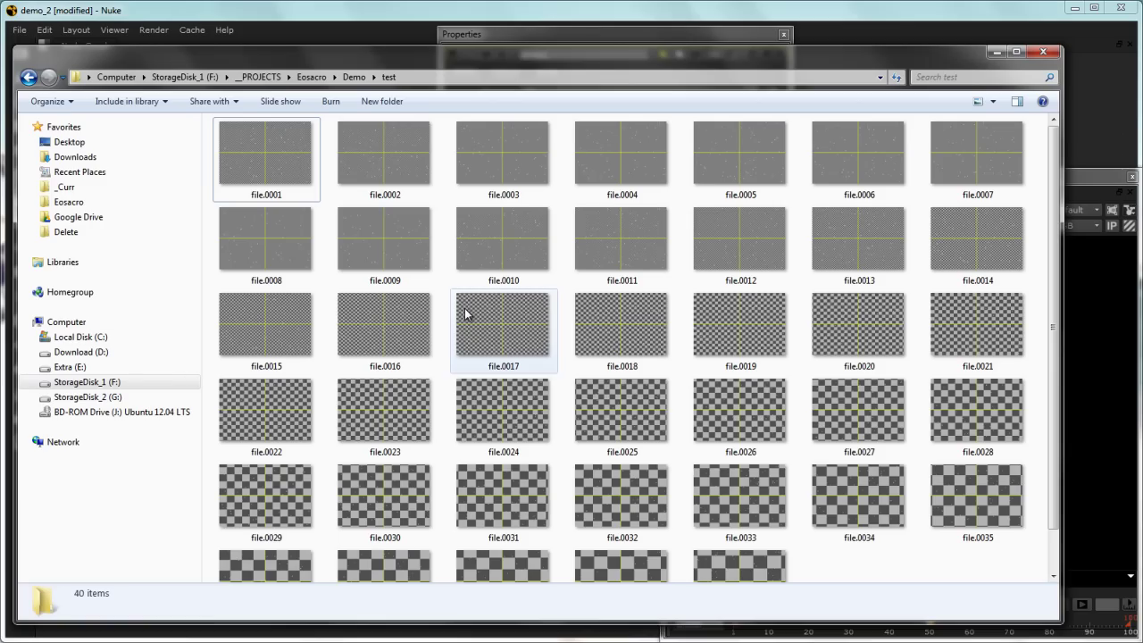
left_click(286, 159)
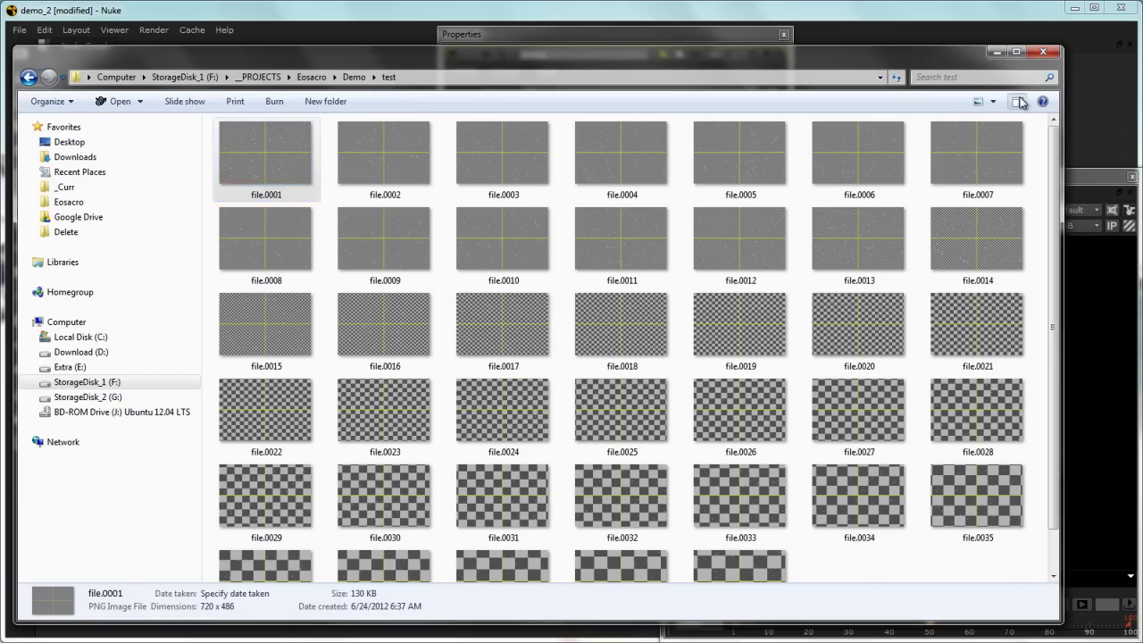
left_click(1016, 101)
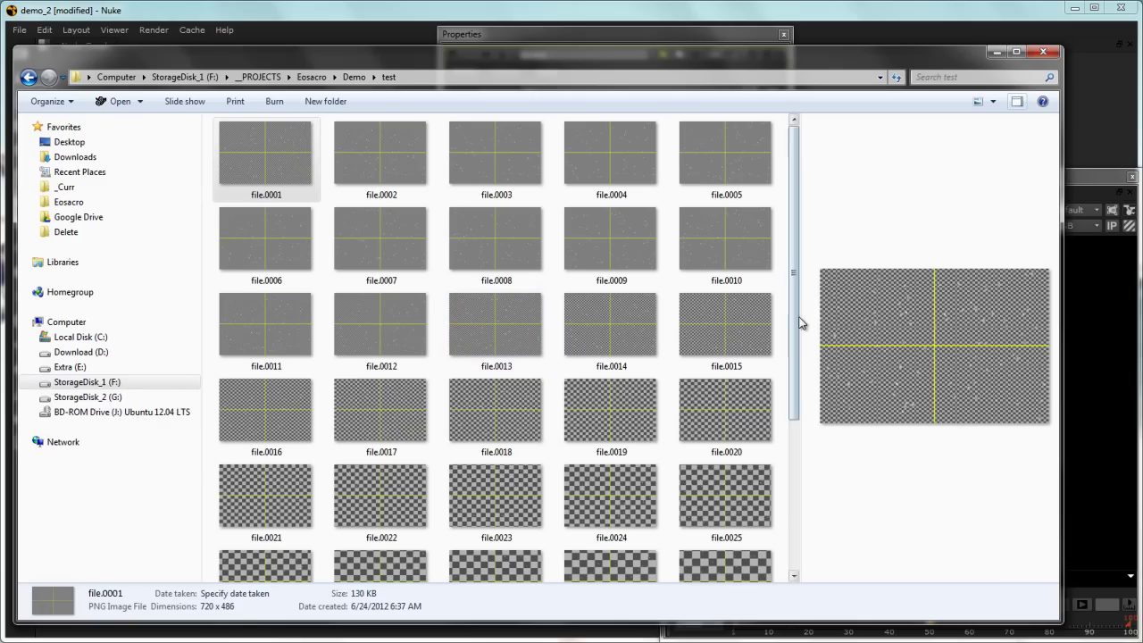
left_click_drag(799, 316, 487, 323)
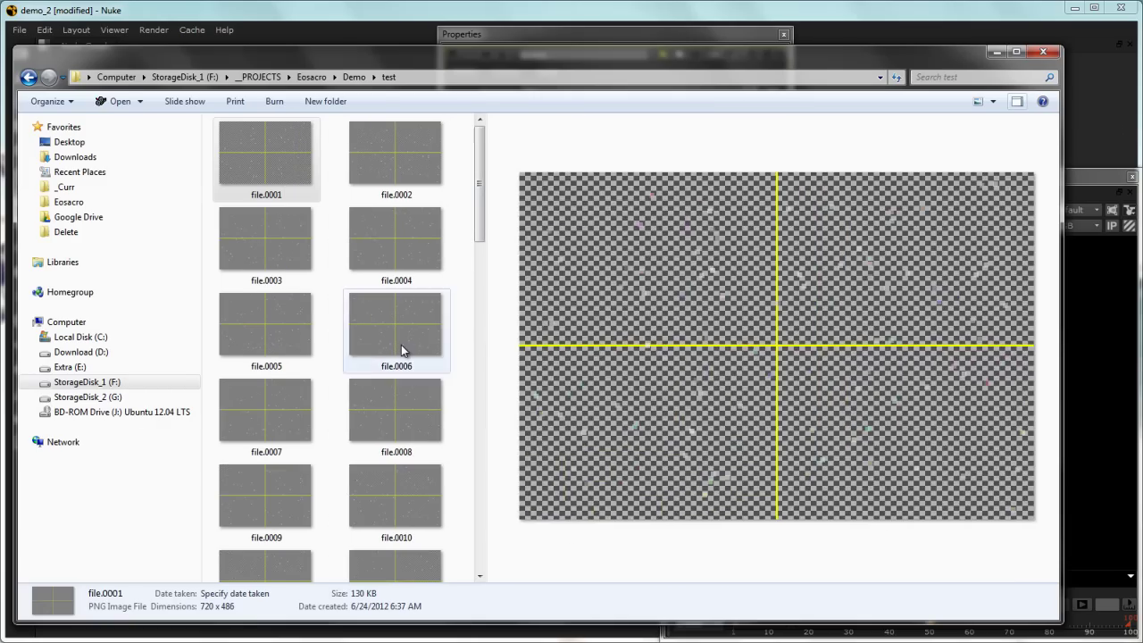
left_click(403, 352)
left_click(409, 417)
left_click(416, 543)
scroll(362, 505, "down", 10)
left_click(364, 494)
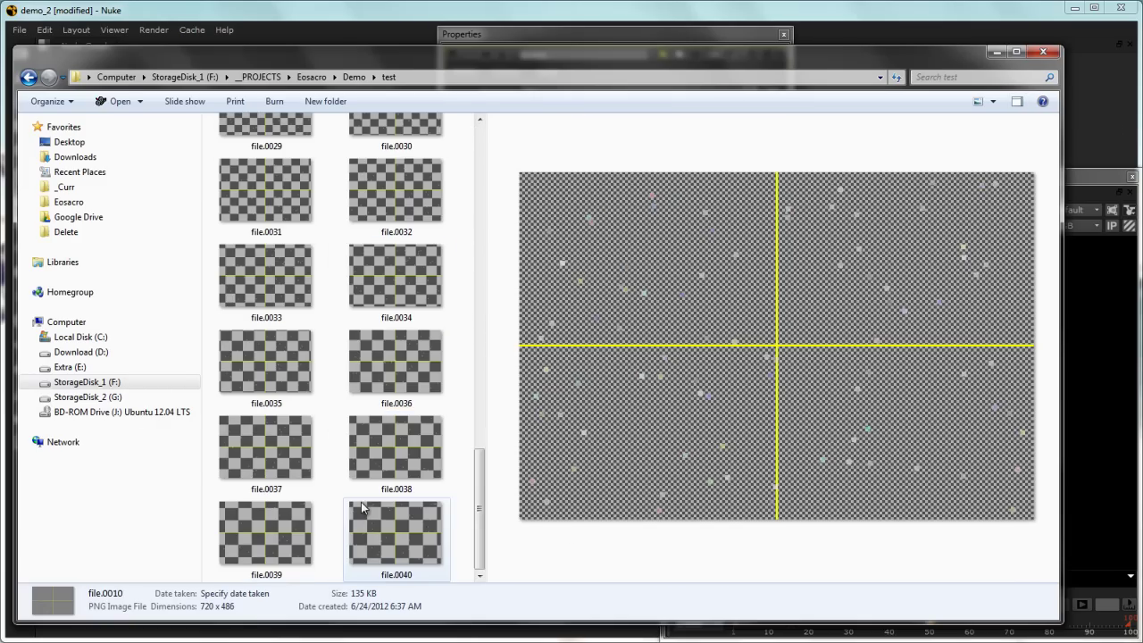
left_click(274, 513)
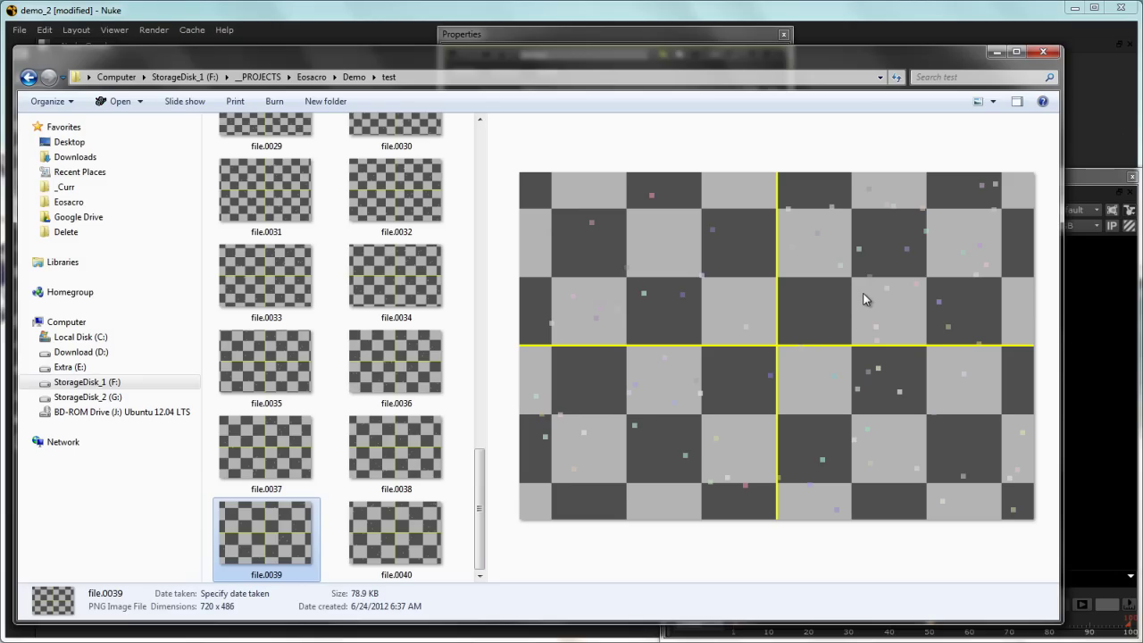
Examine enlarged previews of the rendered frames, going back from file.0040 through file.0036 and file.0032 to the start of the sequence
left_click(433, 533)
left_click(375, 460)
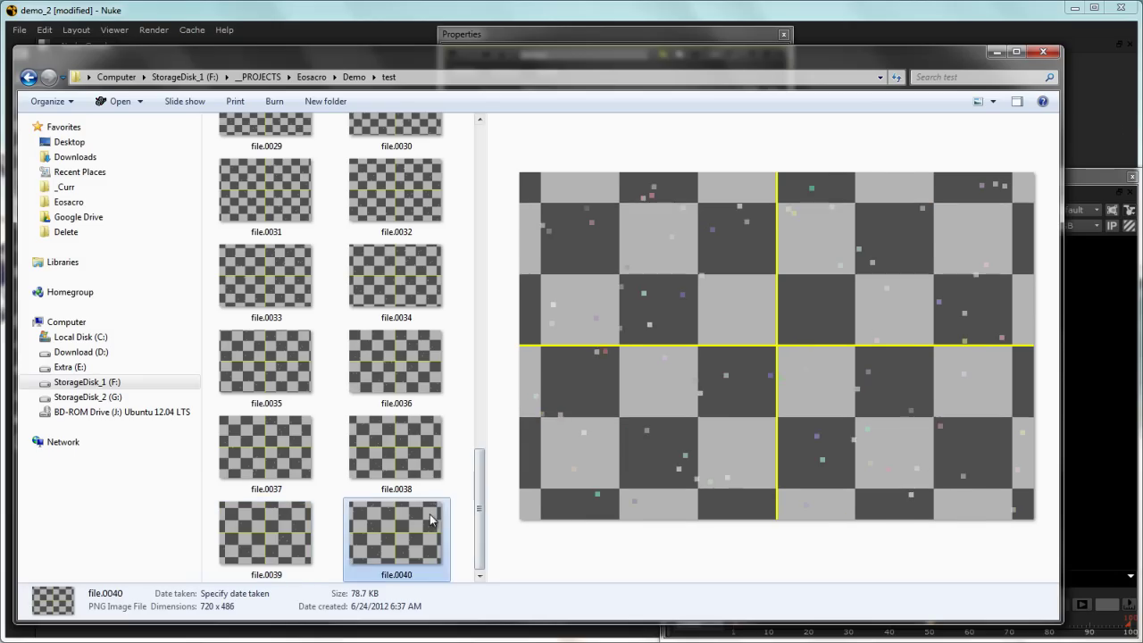
left_click(307, 459)
left_click(295, 375)
left_click(375, 366)
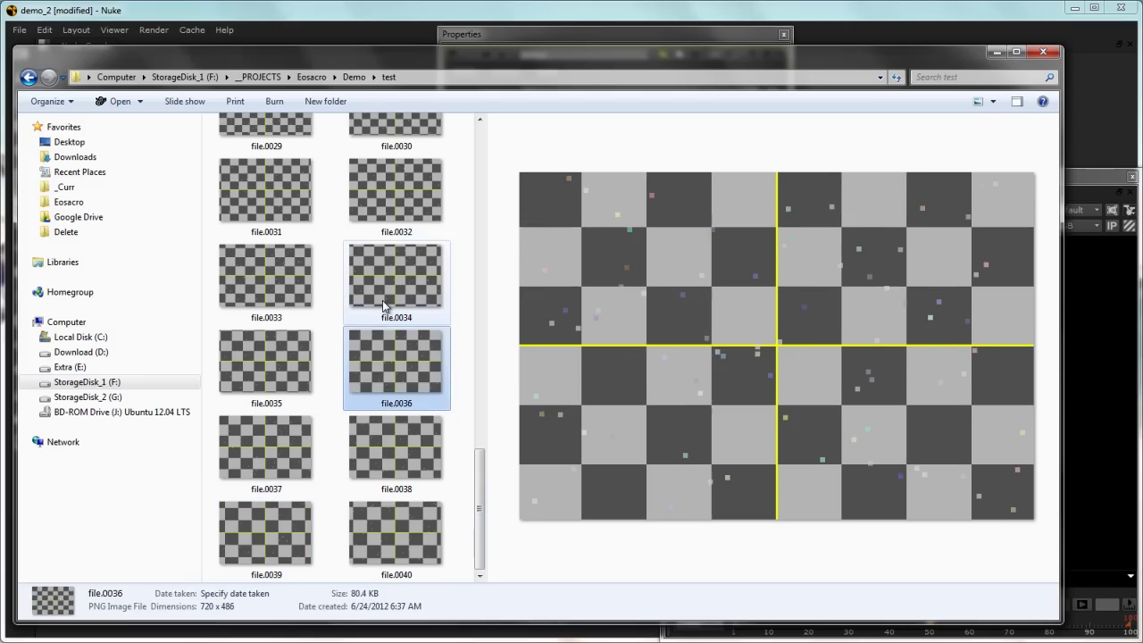
left_click(350, 295)
left_click(314, 284)
left_click(357, 223)
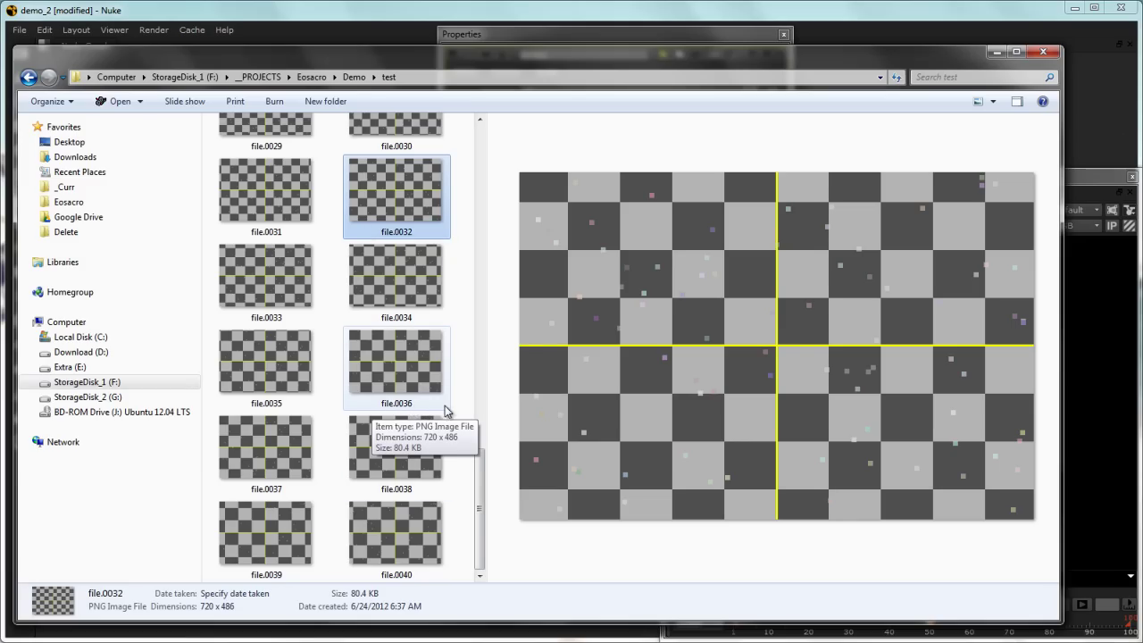
left_click(375, 542)
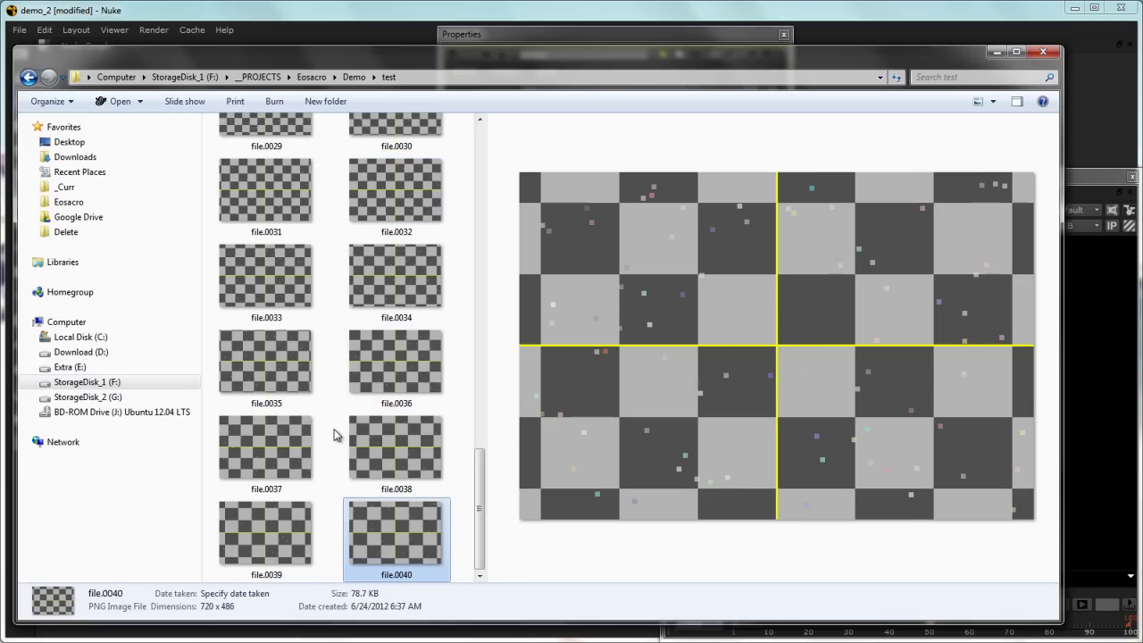
scroll(334, 434, "up", 10)
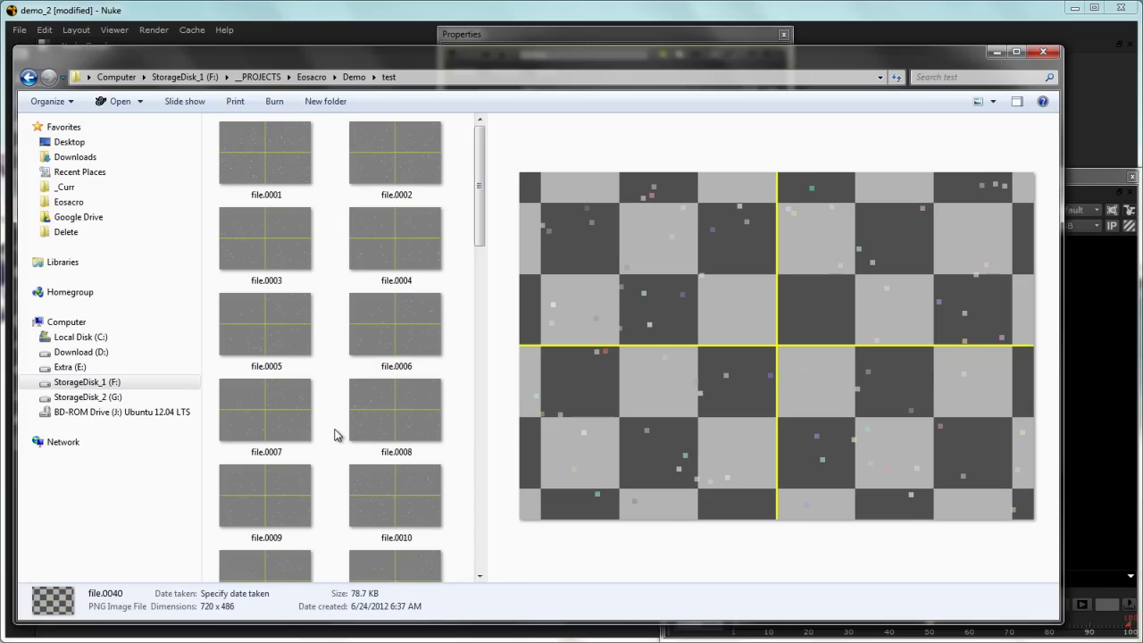
left_click(398, 197)
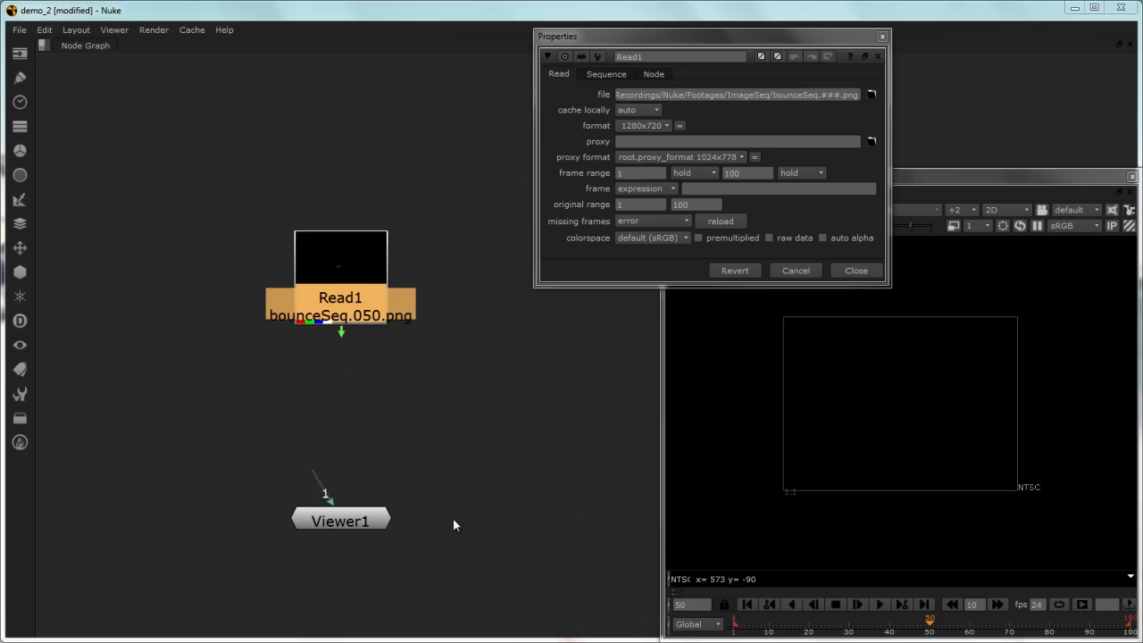
Connect Viewer1 to the Read1 node and move the Read1 properties window clear of the node graph and Viewer
left_click(437, 429)
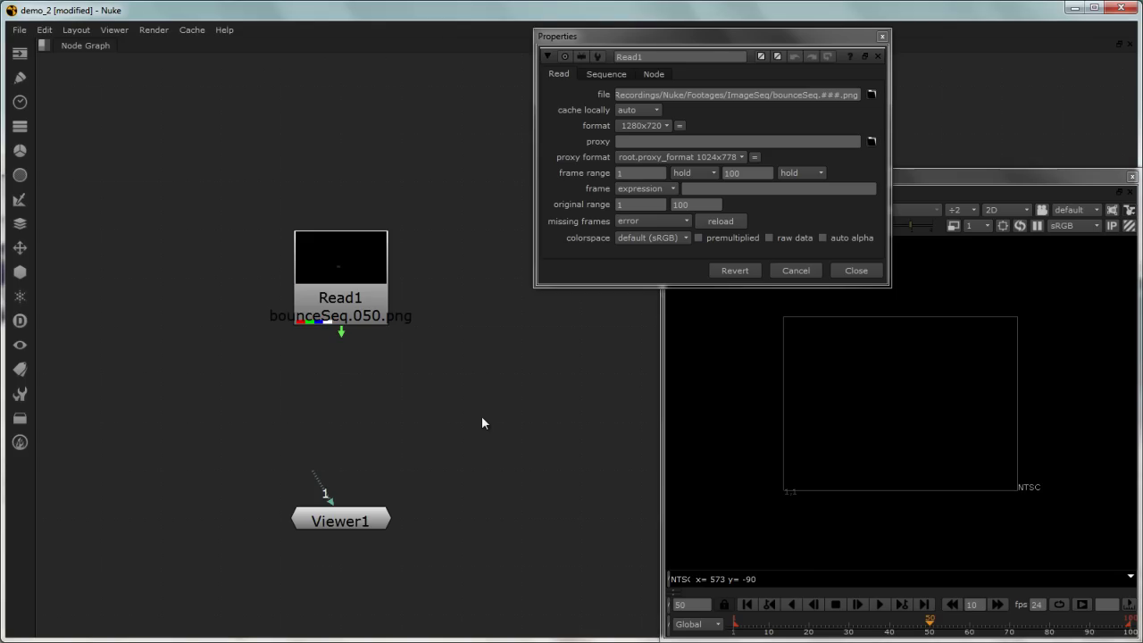
left_click_drag(711, 44, 684, 102)
left_click_drag(318, 480, 355, 292)
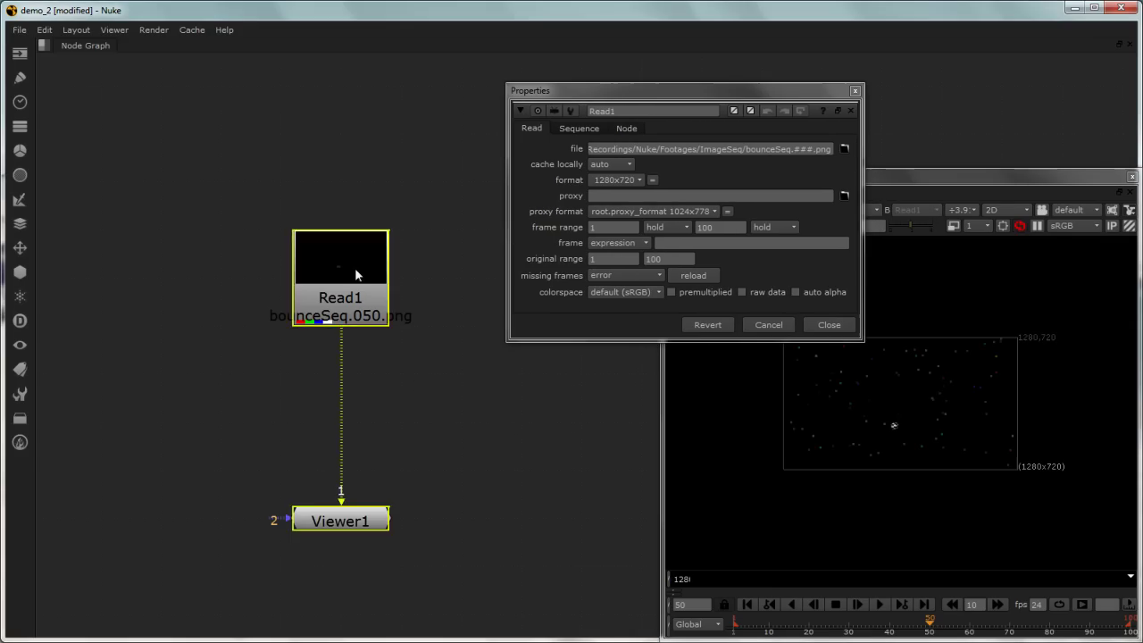
left_click(305, 282)
left_click_drag(693, 89, 614, 9)
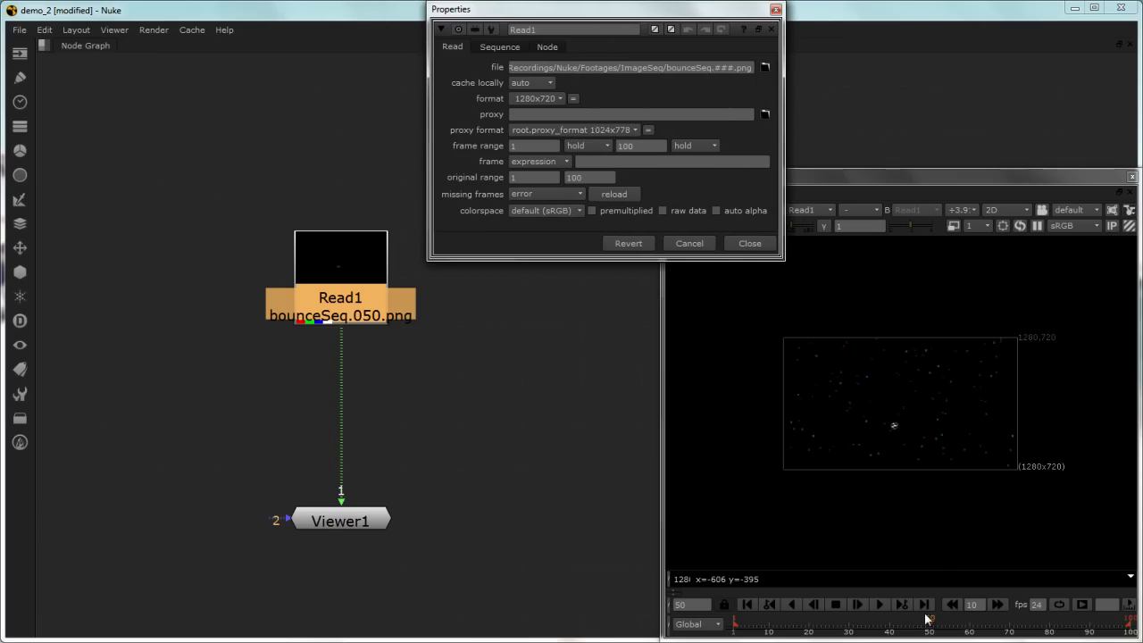
Move the playhead to frame 27 and widen the Viewer window to fit the whole bounceSeq image
mouse_move(929, 623)
left_mouse_down()
mouse_move(729, 622)
mouse_move(836, 623)
left_mouse_up()
scroll(899, 394, "up", 4)
scroll(928, 444, "down", 2)
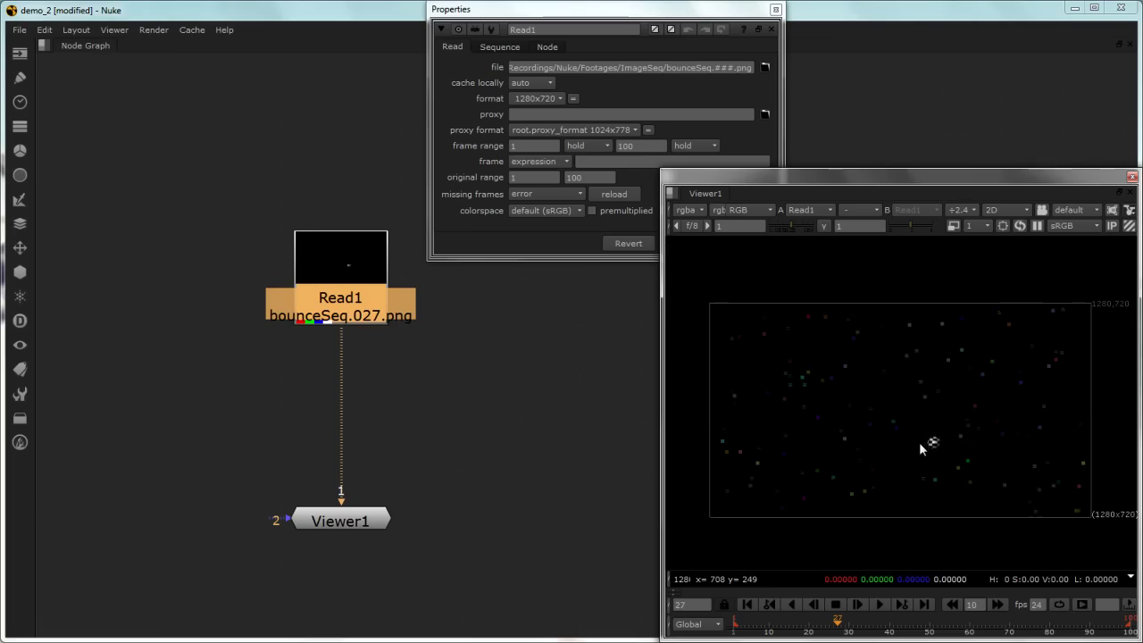
scroll(857, 445, "down", 1)
left_click(432, 378)
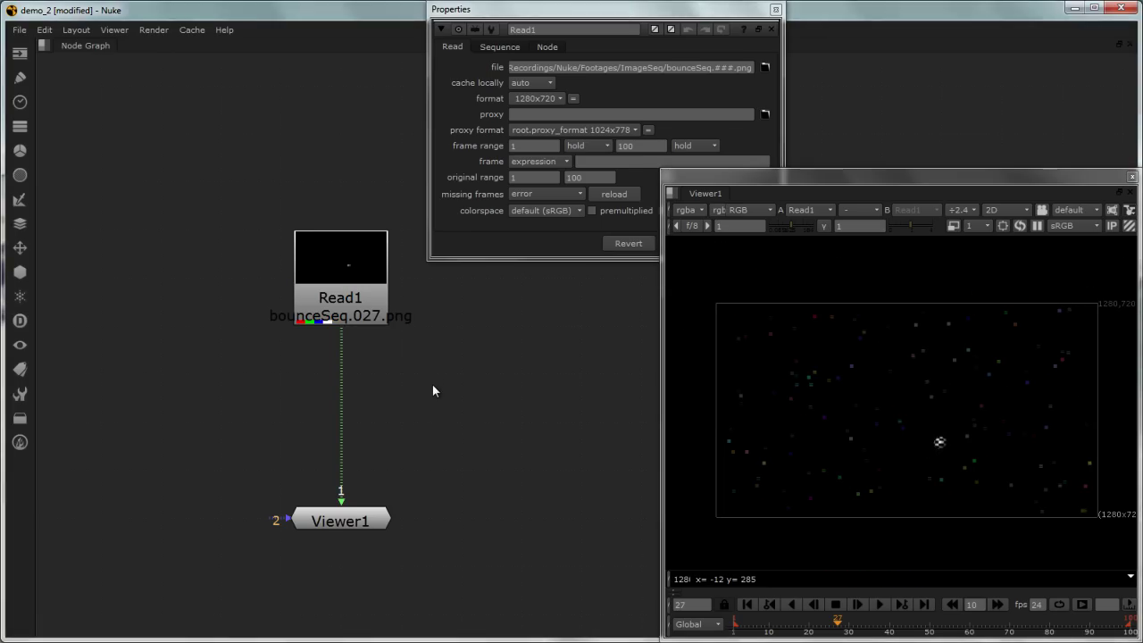
left_click_drag(662, 328, 472, 377)
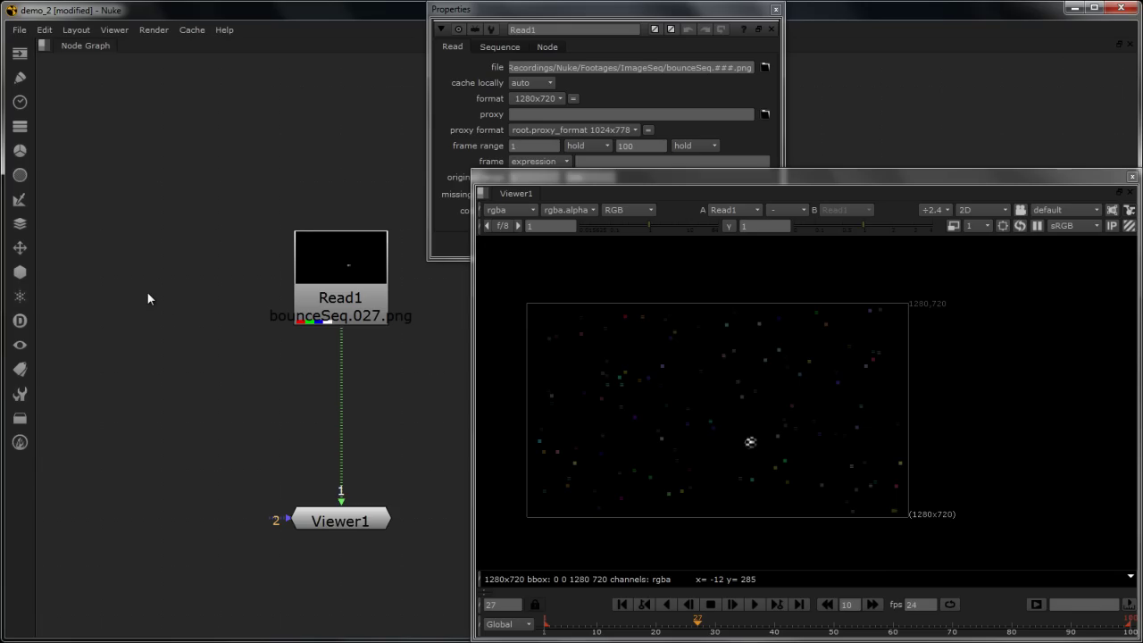
Set the project's full size format to 1280x720 and enable proxy mode in the Project Settings
key("s")
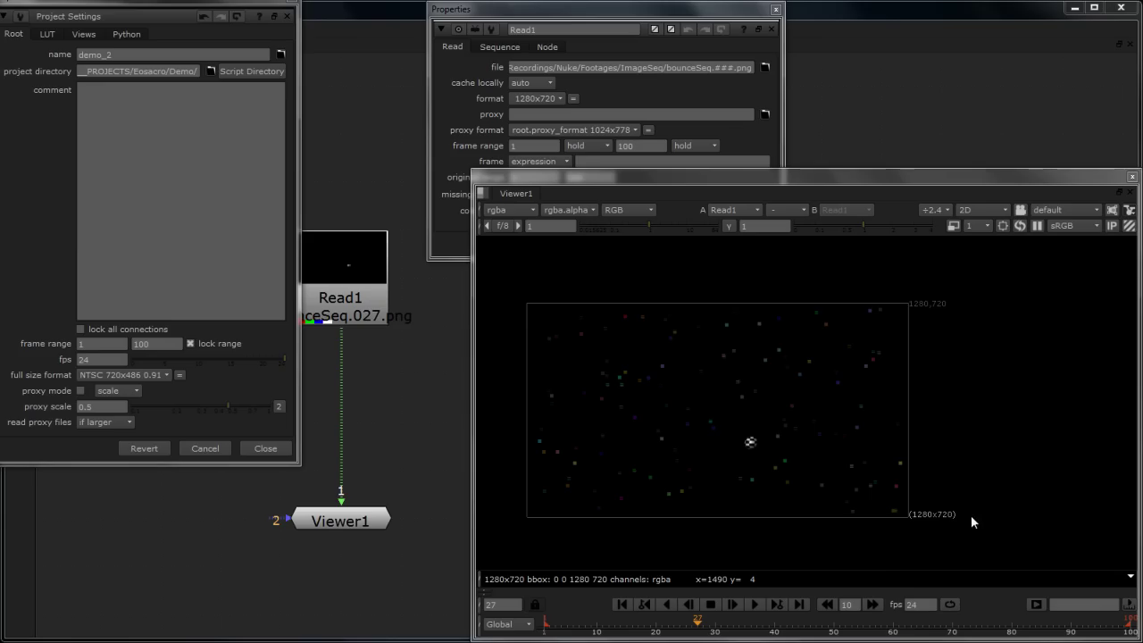
left_click(166, 373)
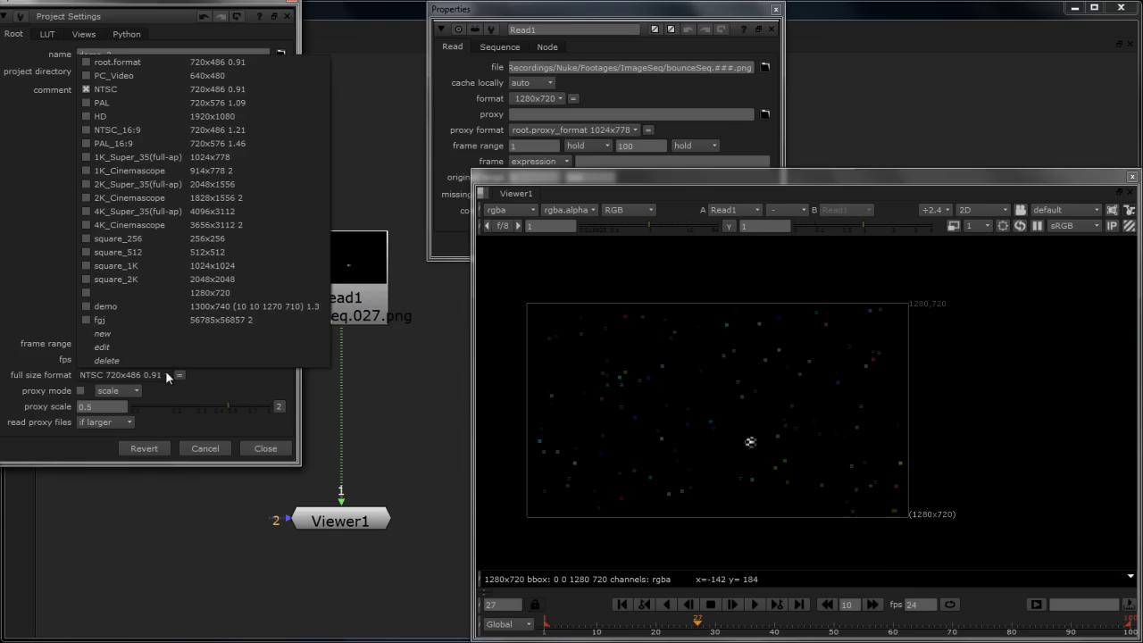
left_click(247, 295)
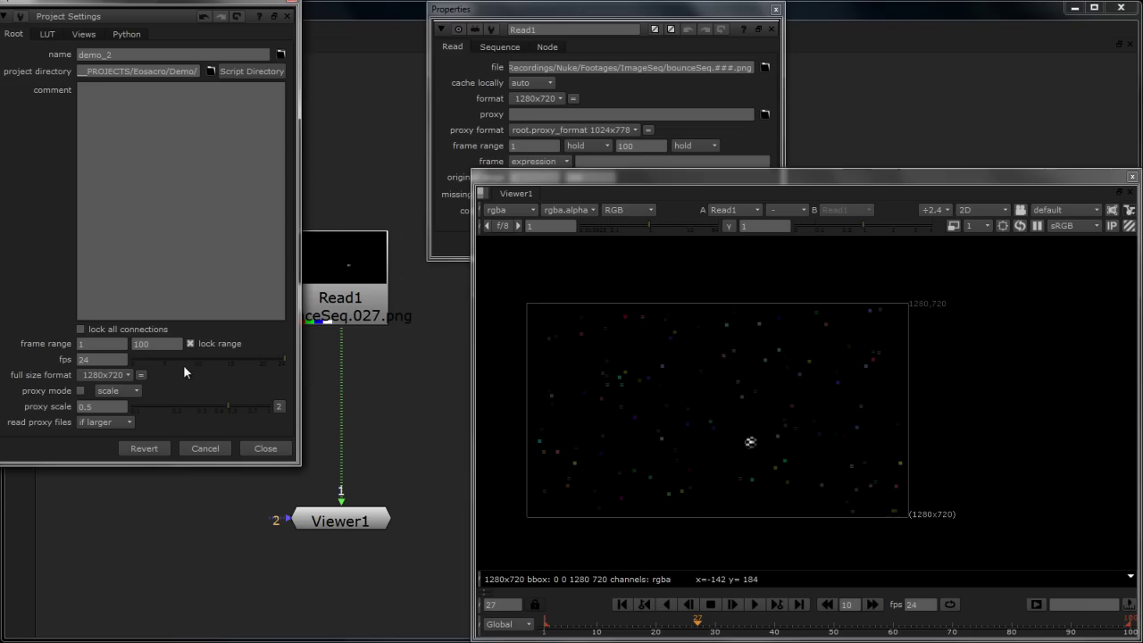
left_click(79, 392)
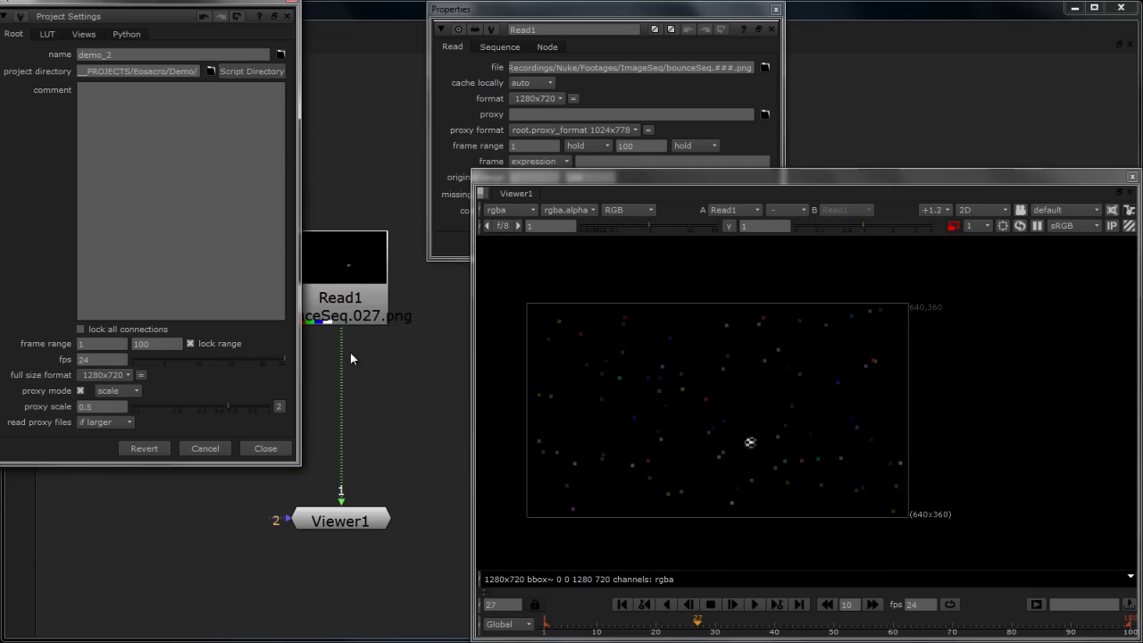
mouse_move(150, 3)
left_mouse_down()
mouse_move(185, 18)
mouse_move(165, 18)
left_mouse_up()
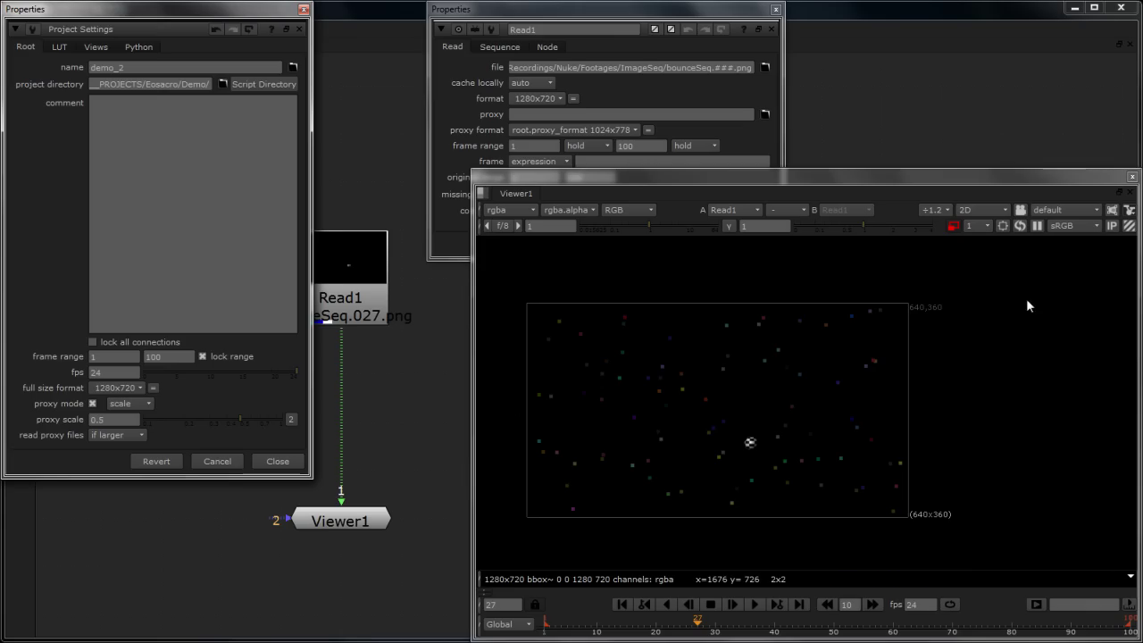
Toggle proxy mode off and on in the Viewer to compare the full and proxy image resolutions
left_click(957, 225)
left_click(957, 225)
left_click(956, 225)
left_click(957, 225)
left_click(956, 224)
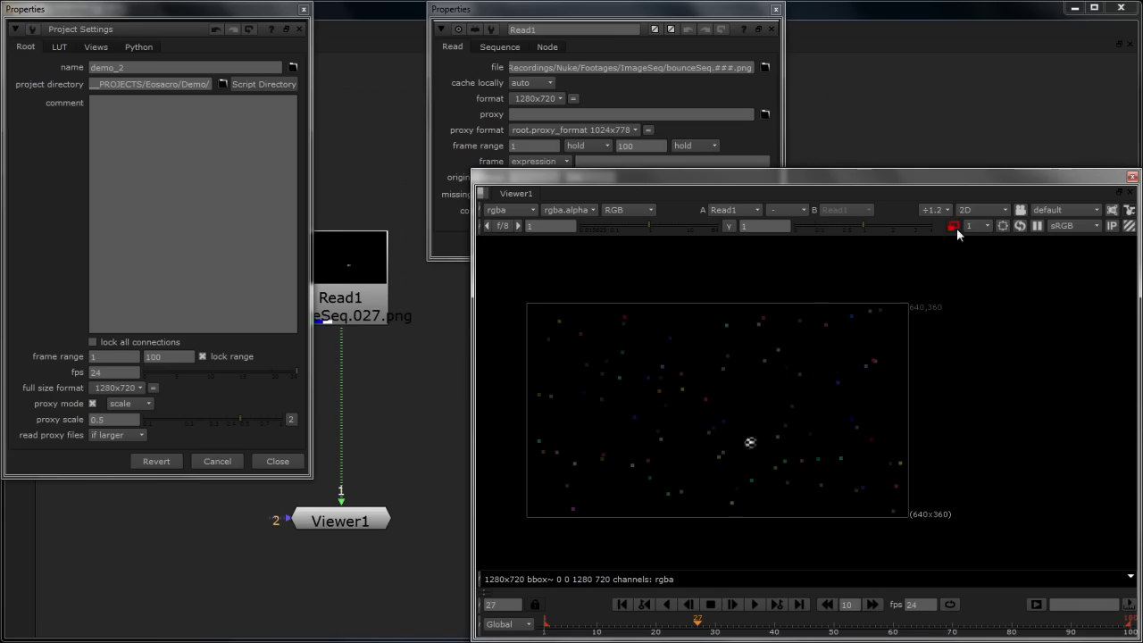
left_click(955, 229)
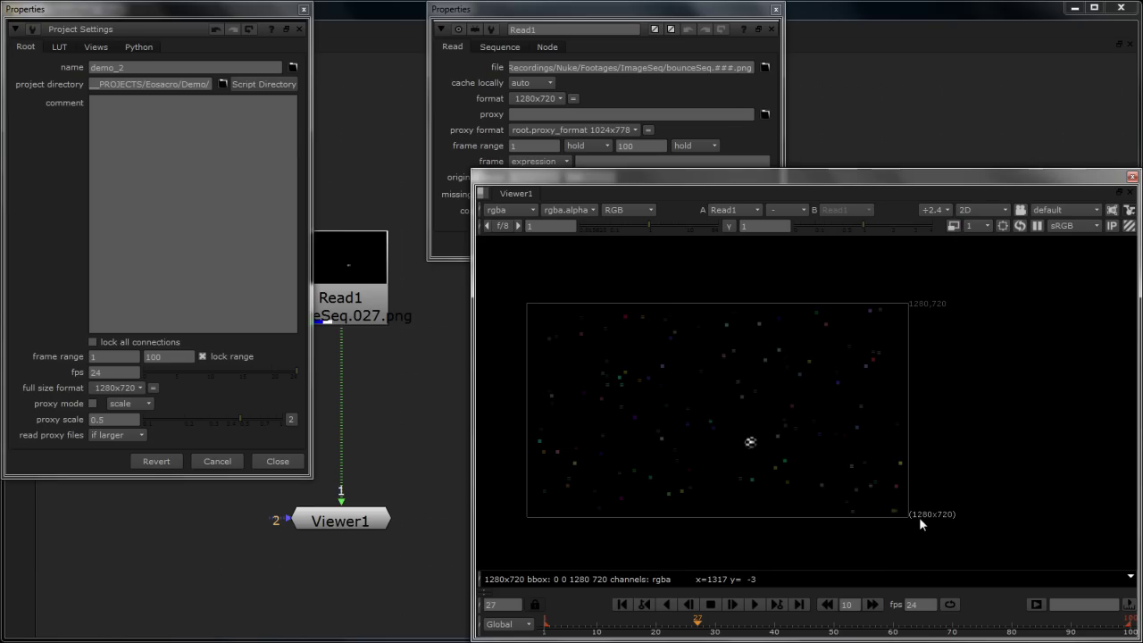
left_click(955, 226)
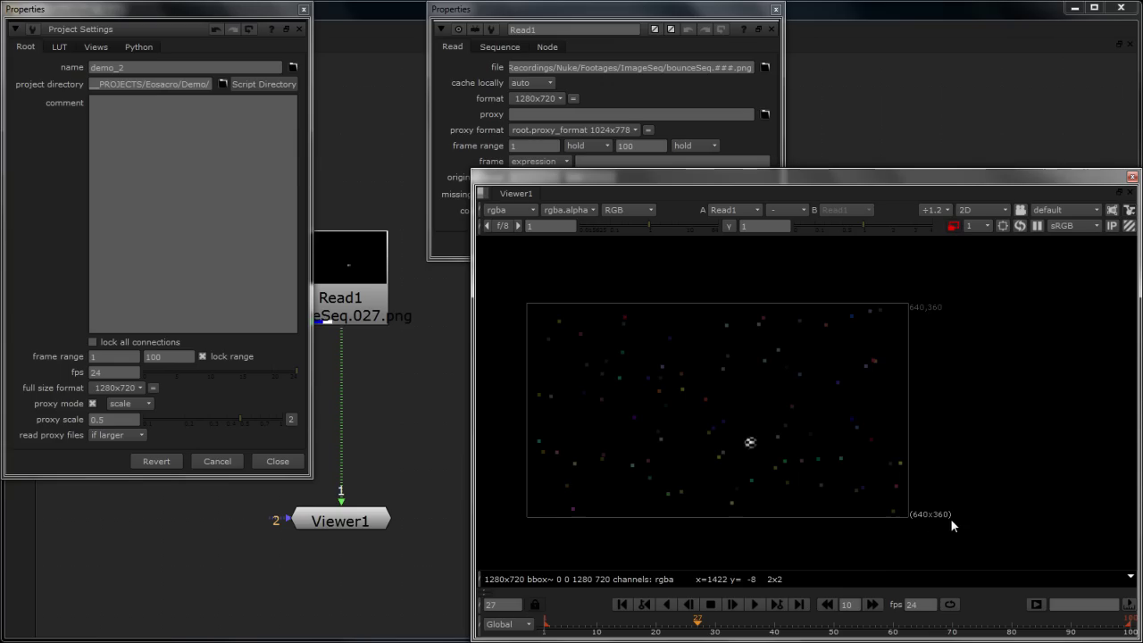
Examine the checkered ball up close with proxy mode on and off to compare the pixel detail
scroll(950, 518, "up", 2)
middle_click_drag(683, 406, 836, 410)
scroll(831, 411, "up", 10)
scroll(799, 363, "up", 5)
scroll(801, 361, "up", 2)
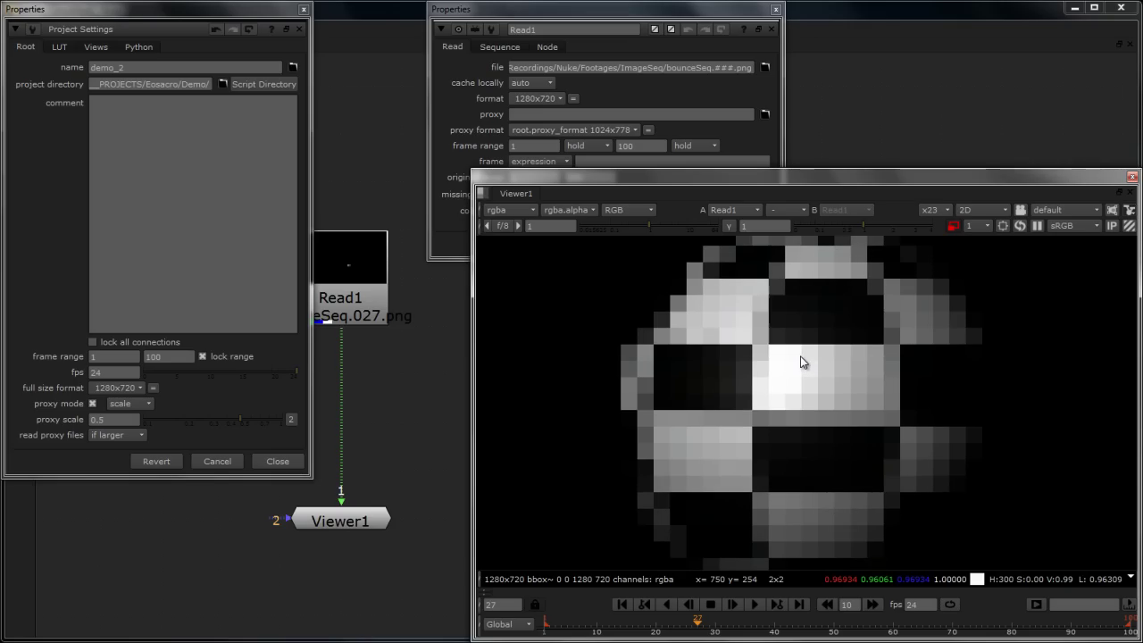
left_click(953, 226)
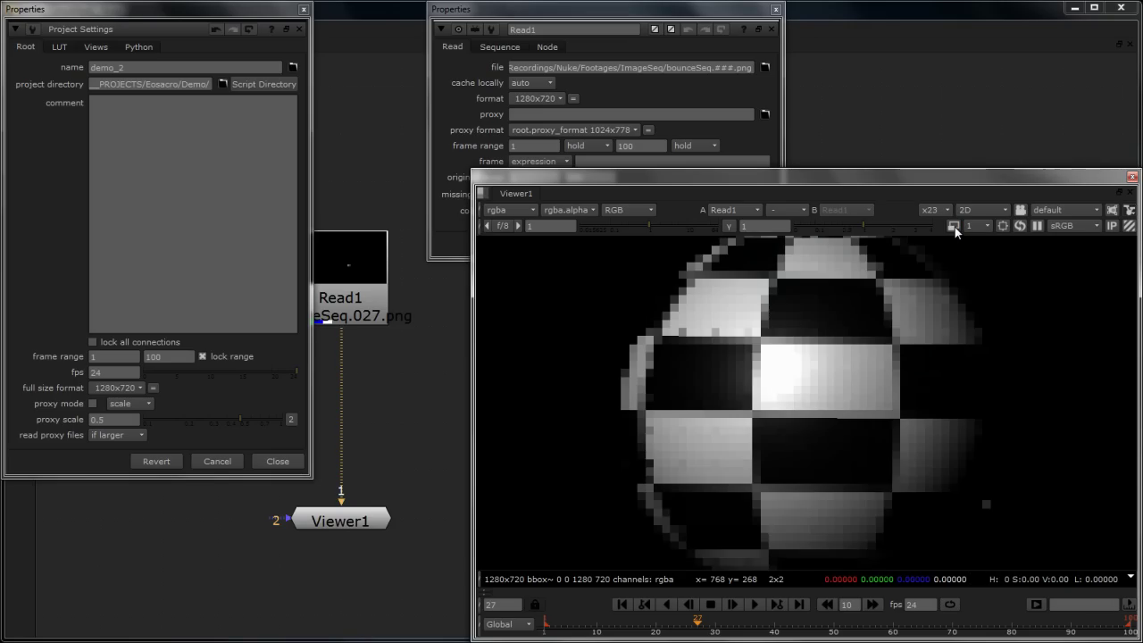
scroll(928, 299, "down", 5)
left_click(953, 226)
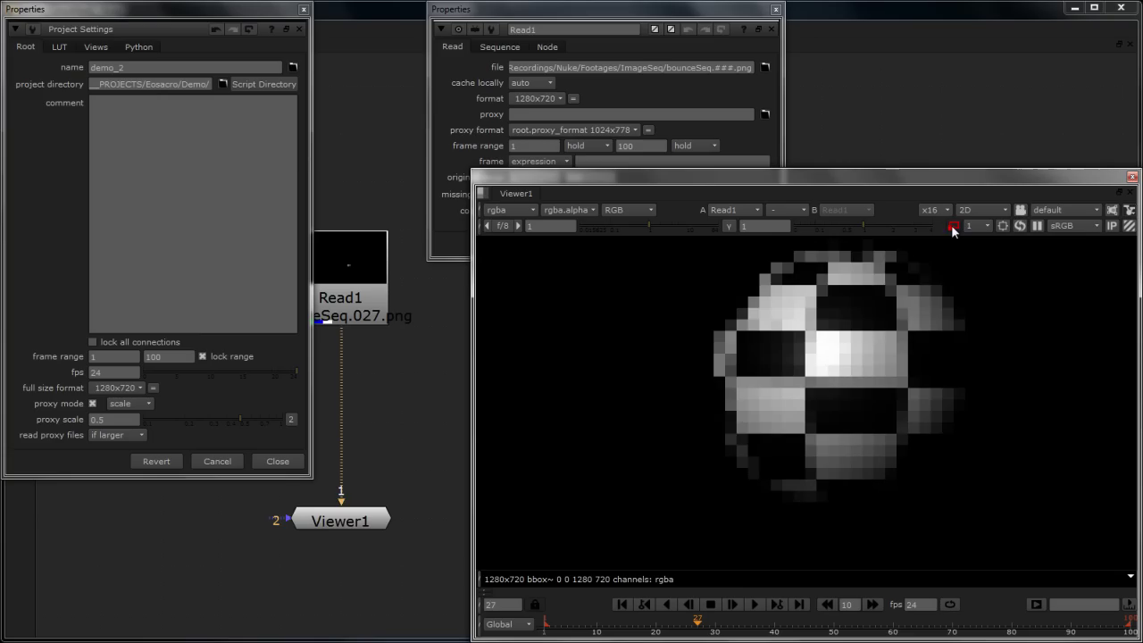
scroll(910, 327, "down", 3)
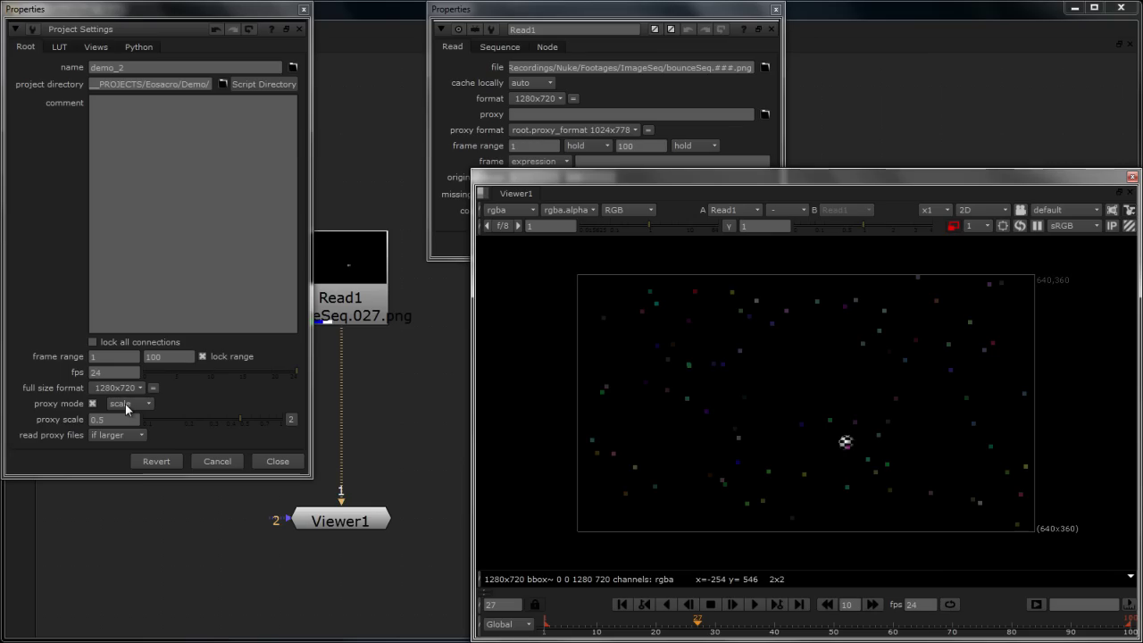
Close the Project Settings and add a Write node fed by Read1, keeping Viewer1 connected directly to Read1
left_click(300, 28)
left_click(327, 290)
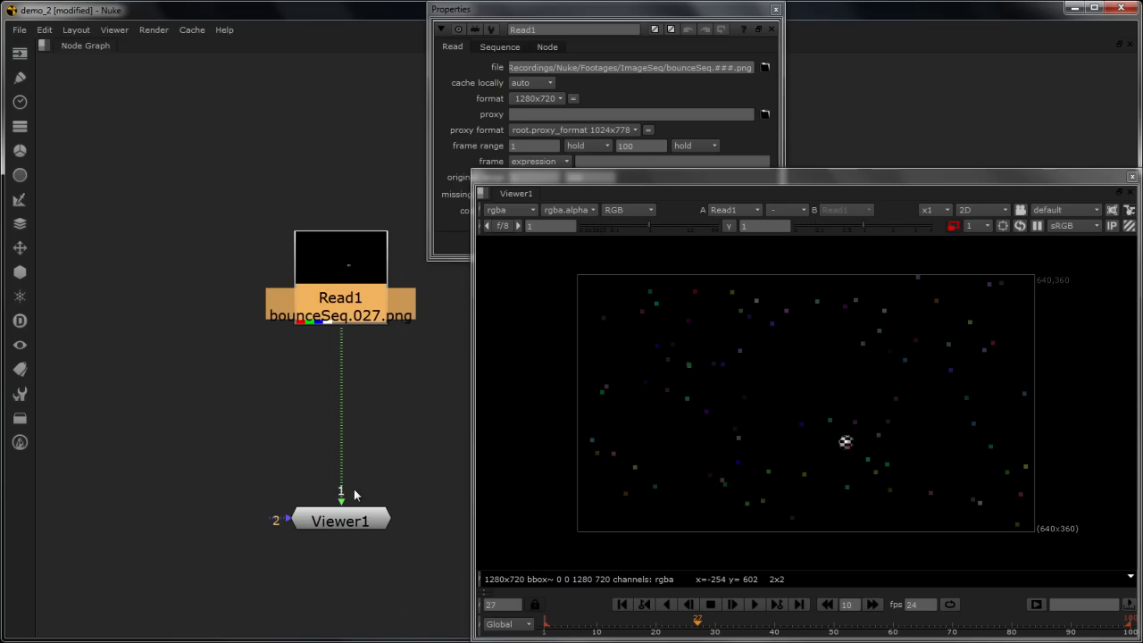
left_click(357, 449)
middle_click_drag(393, 413, 197, 377)
left_click(143, 252)
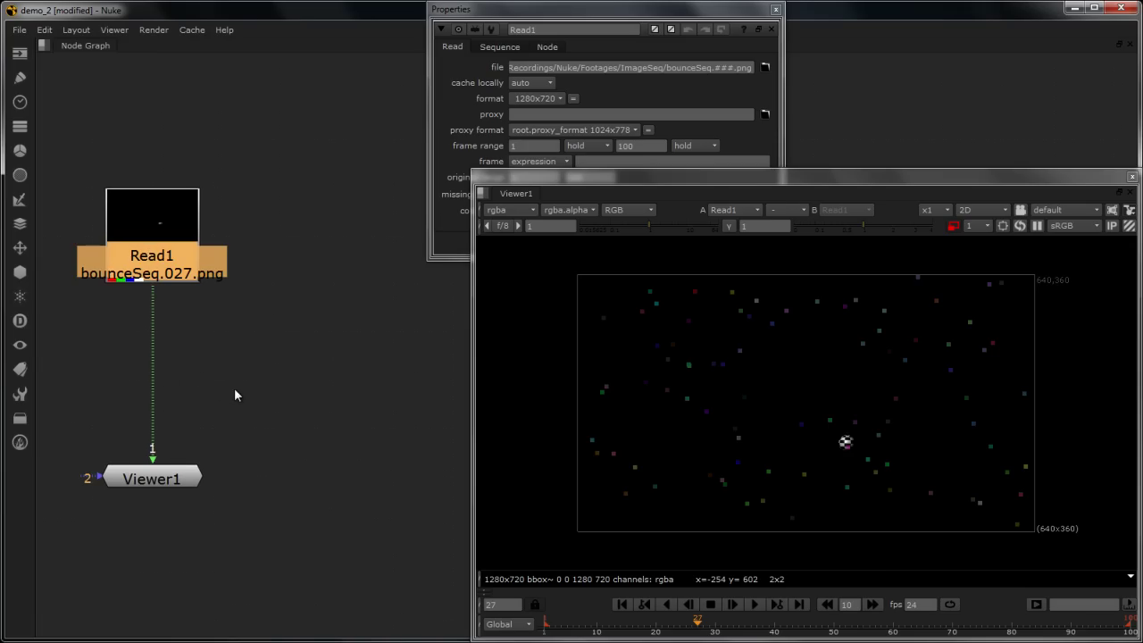
key("w")
left_click_drag(153, 332, 169, 250)
left_click(272, 338)
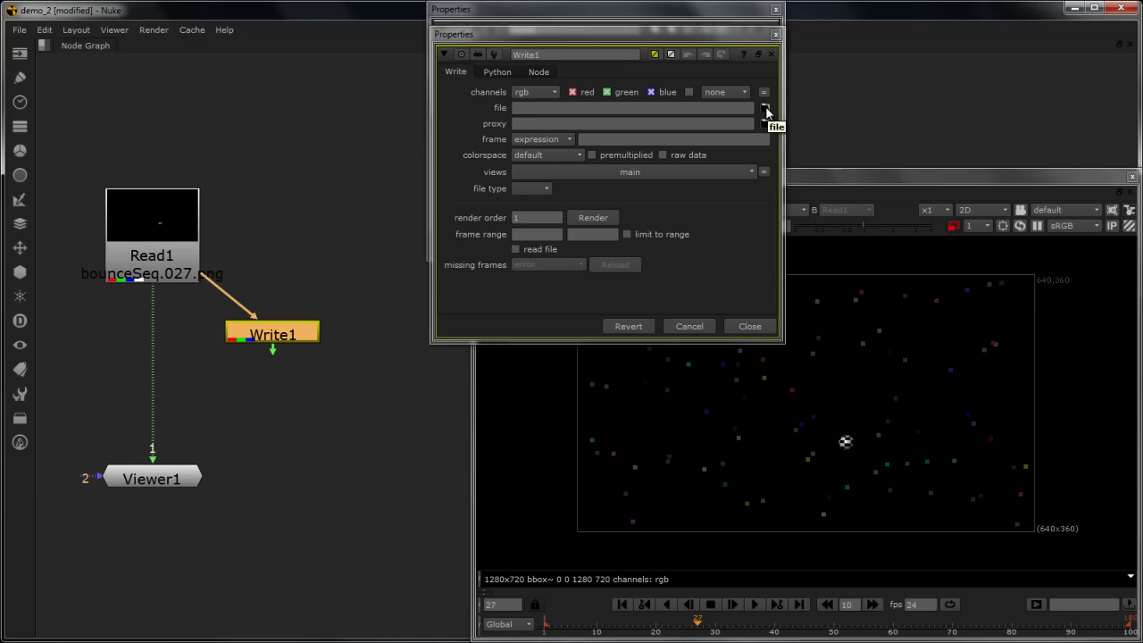
Browse for Write1's proxy output location and create a folder named proxy inside the Eosacro Demo folder
left_click(523, 124)
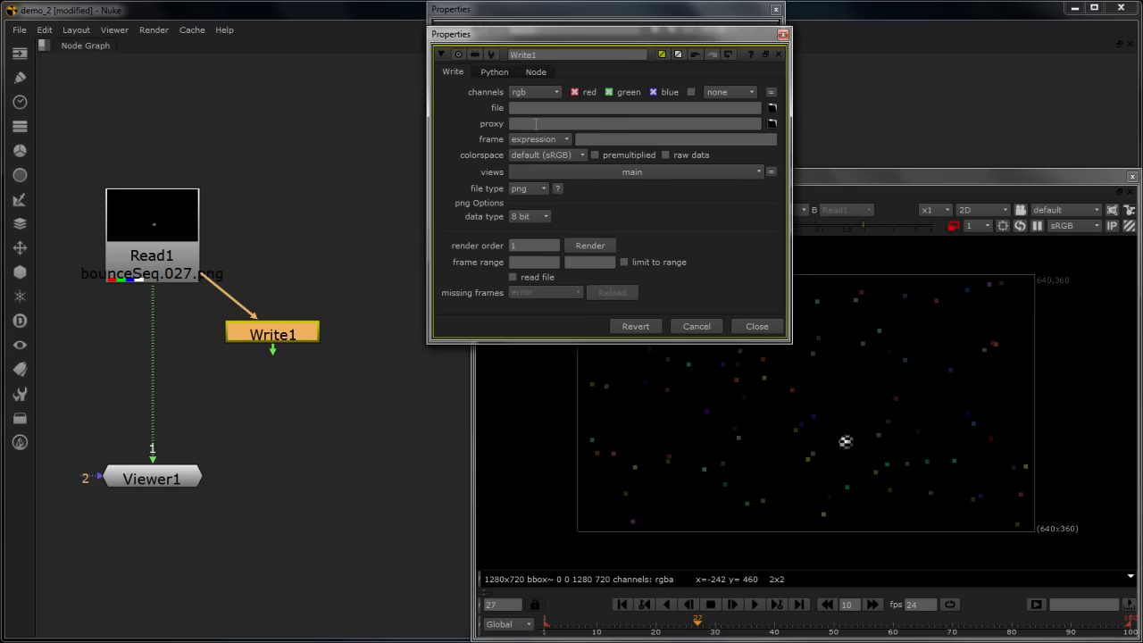
left_click(600, 124)
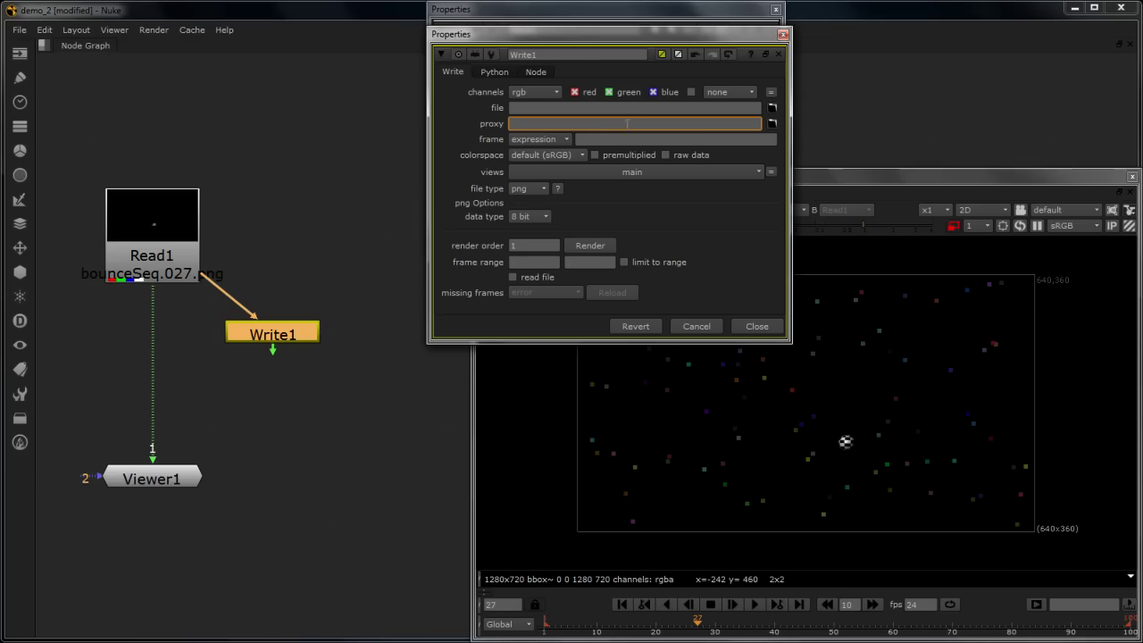
left_click(526, 107)
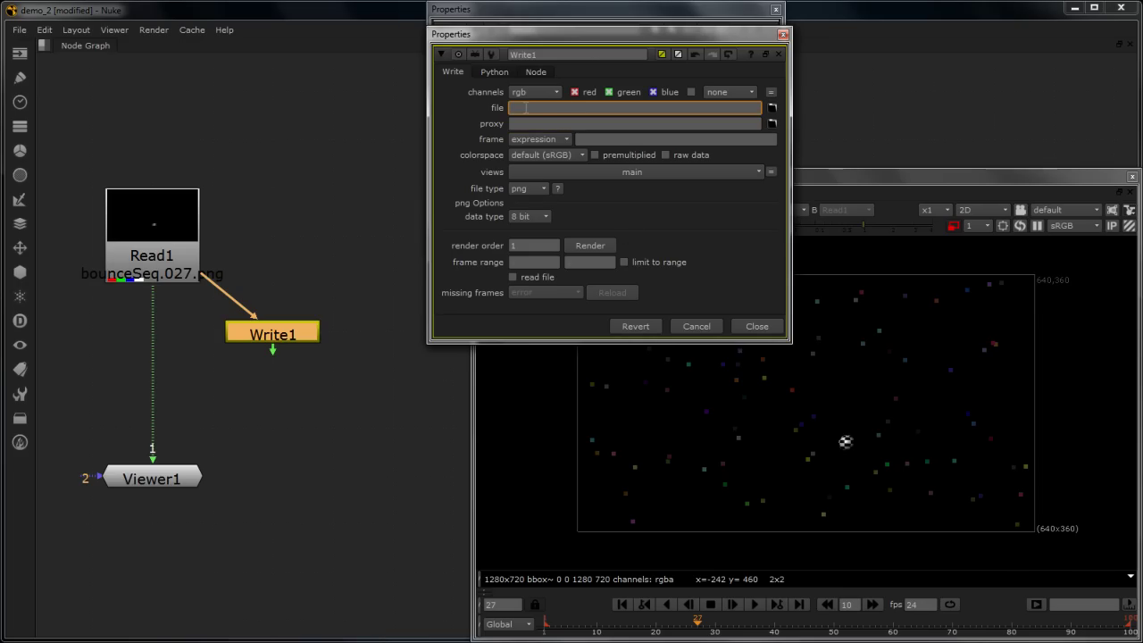
left_click(557, 123)
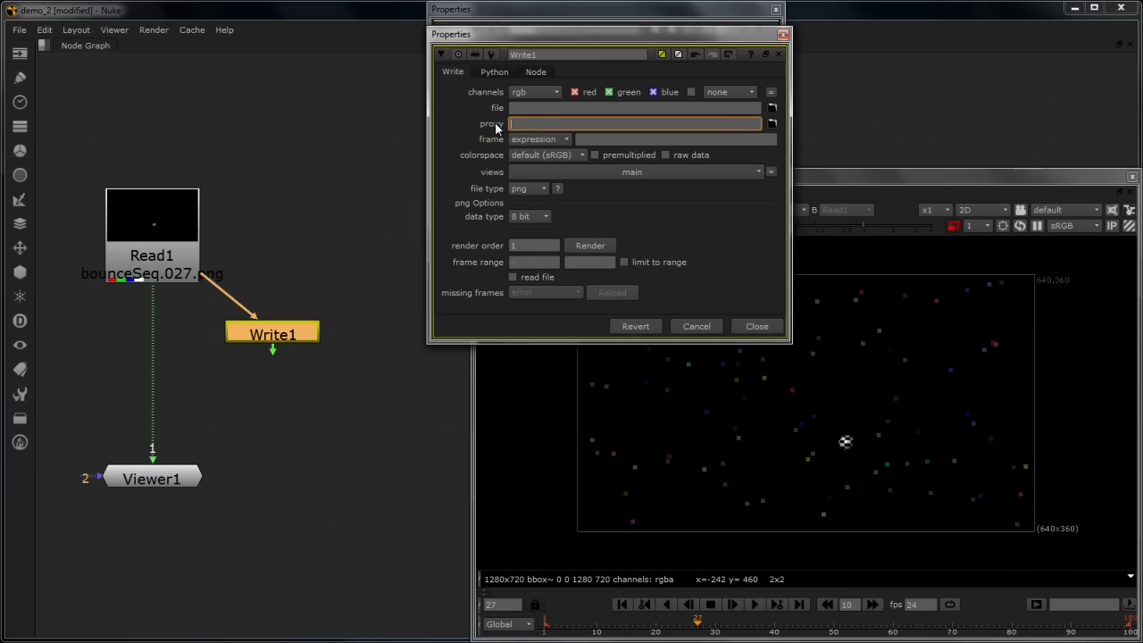
left_click(772, 123)
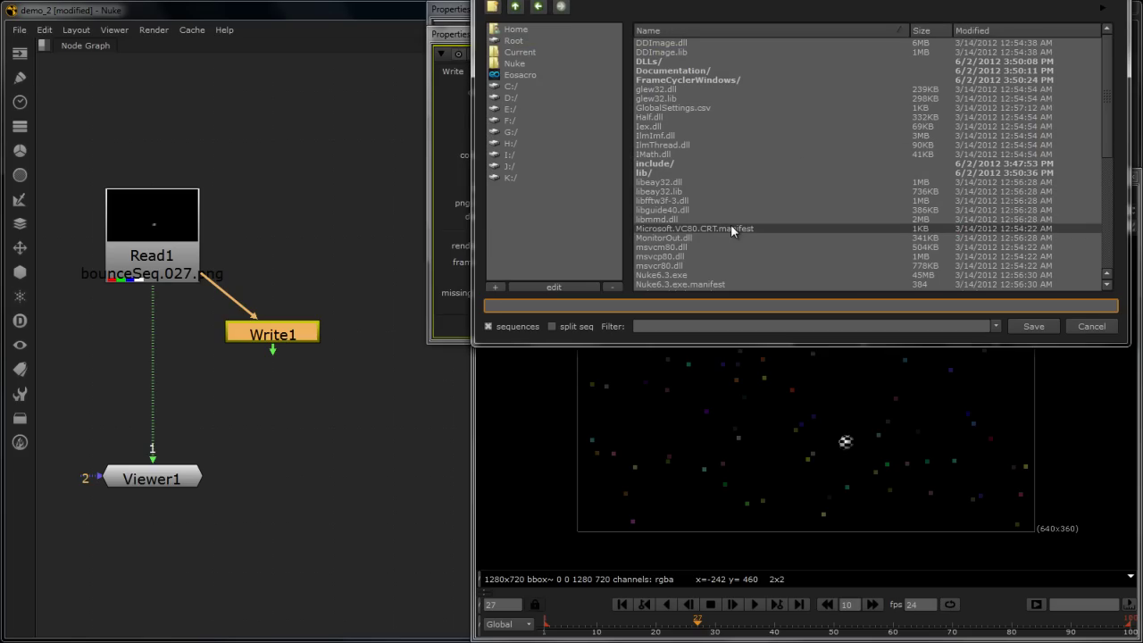
left_click(735, 221)
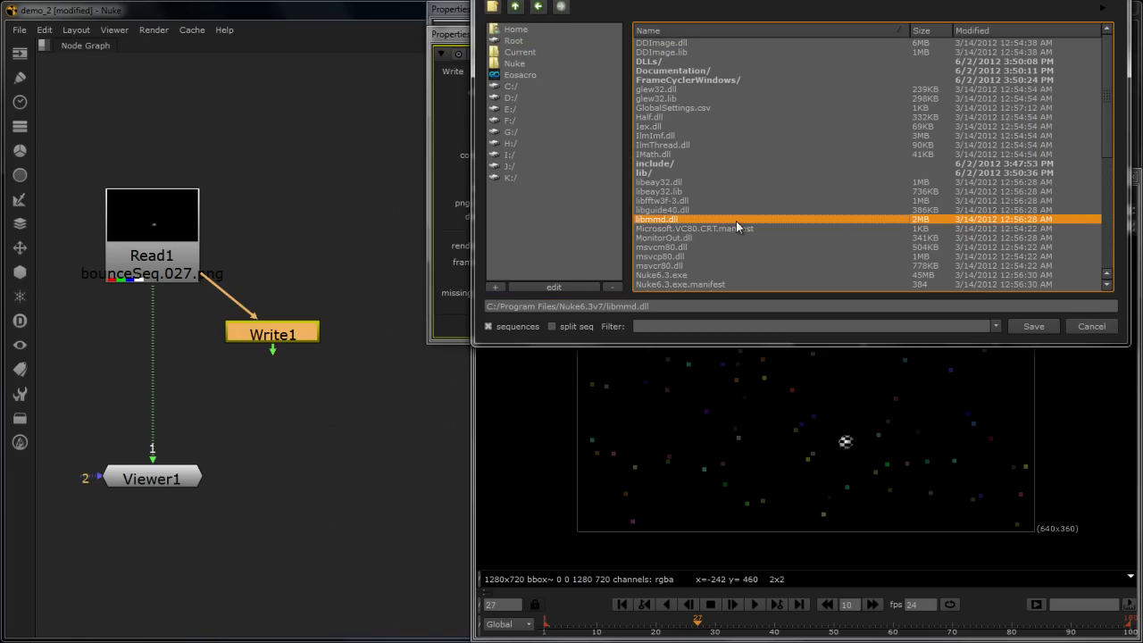
left_click(526, 77)
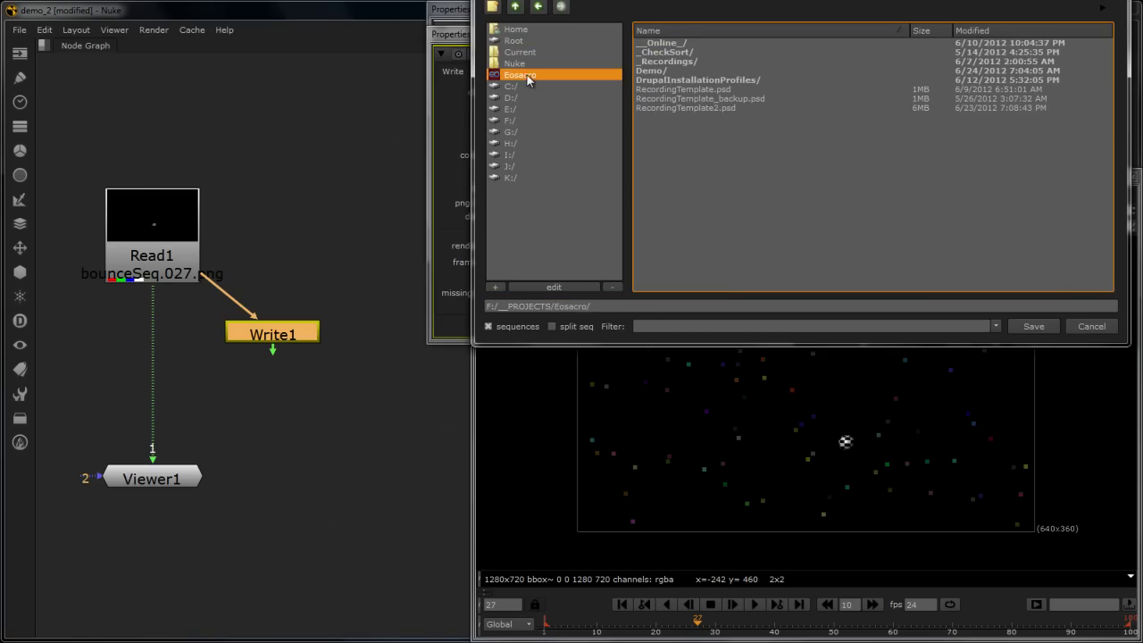
double_click(665, 79)
left_click(493, 6)
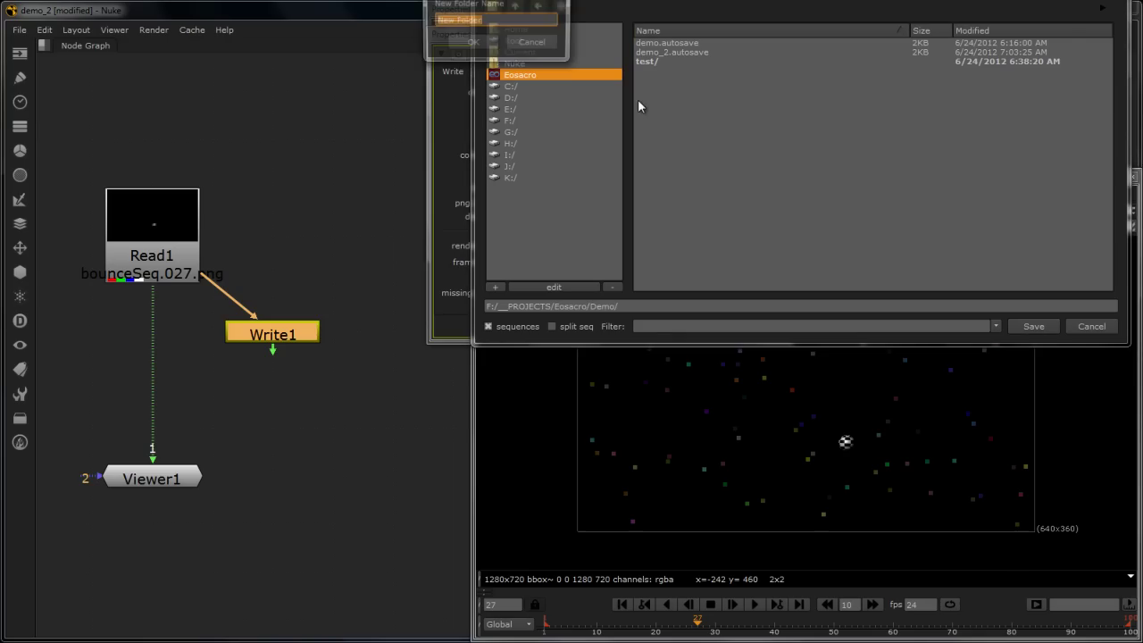
type("proxy")
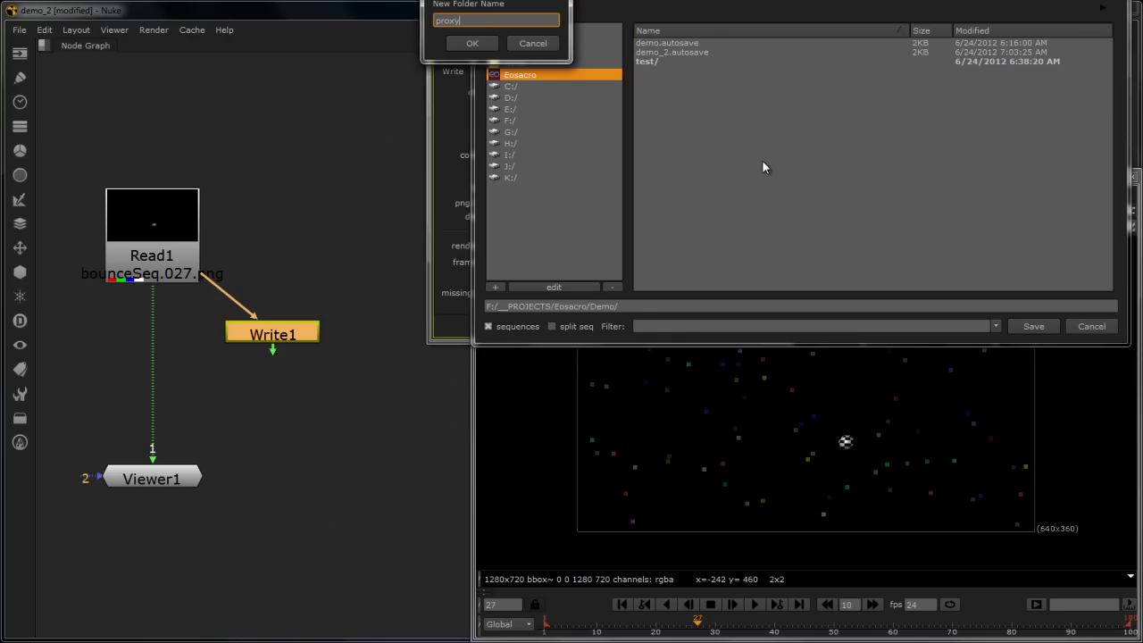
key("Return")
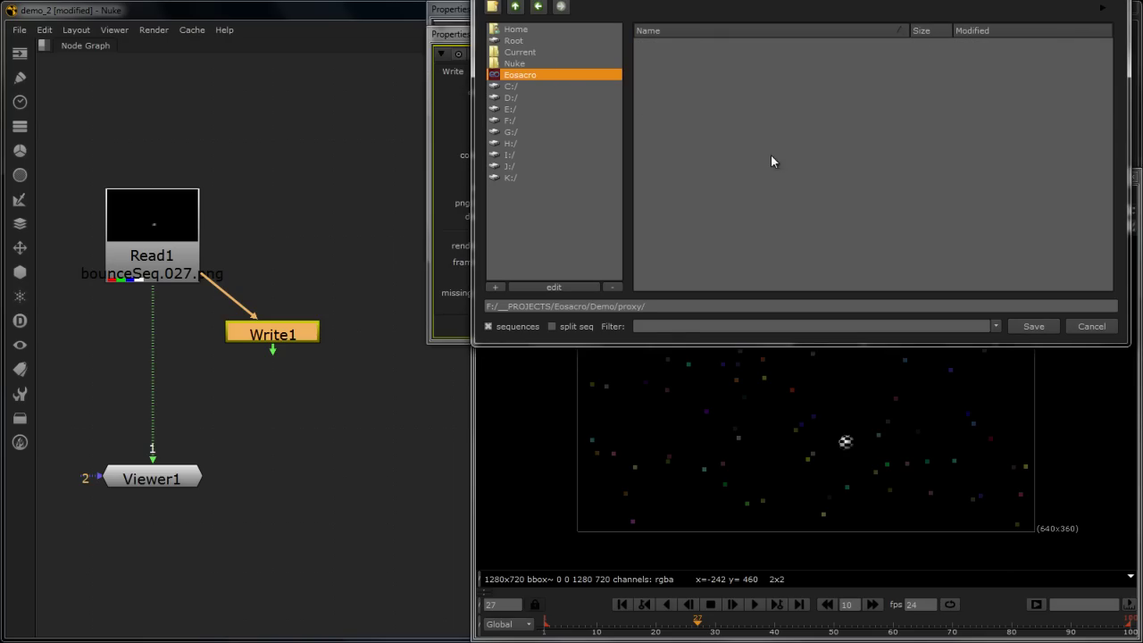
Set Write1's proxy output to proxy.####.png in the new proxy folder
left_click(969, 306)
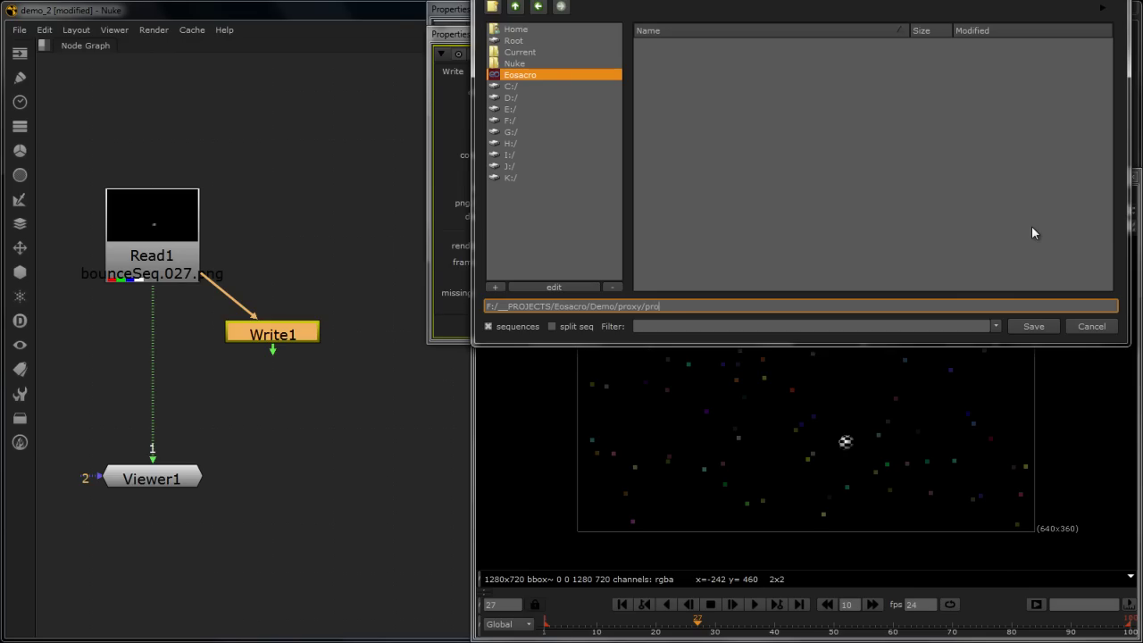
type("proxy.####.png")
key("Return")
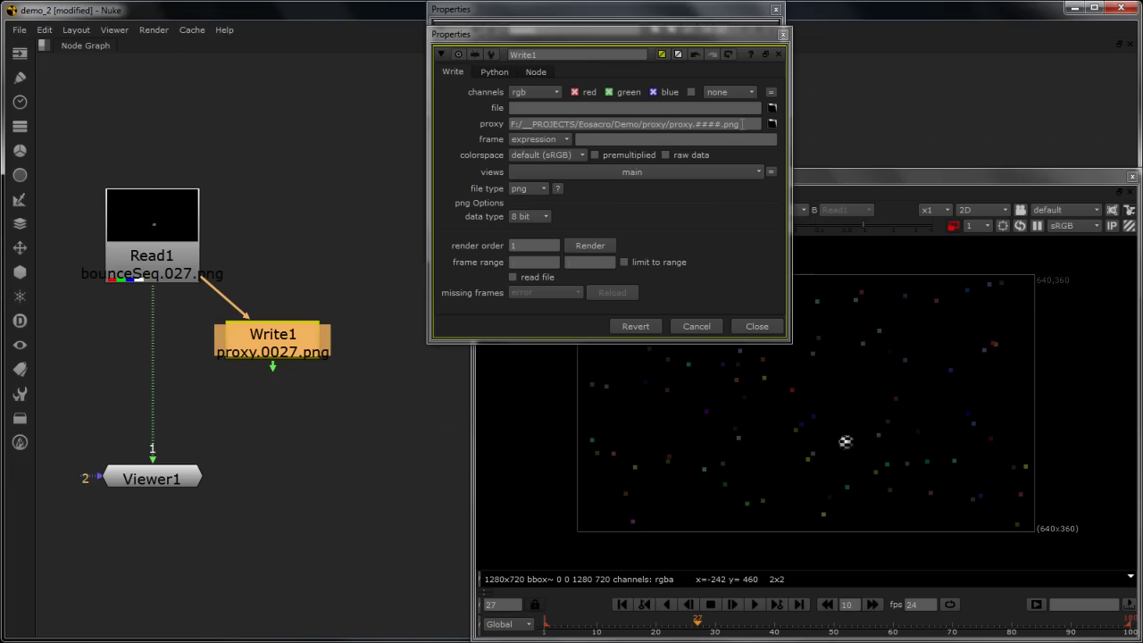
Go to frame 6 on the timeline and check the frame number in Write1's proxy file name
left_click(741, 124)
left_click_drag(742, 124, 509, 125)
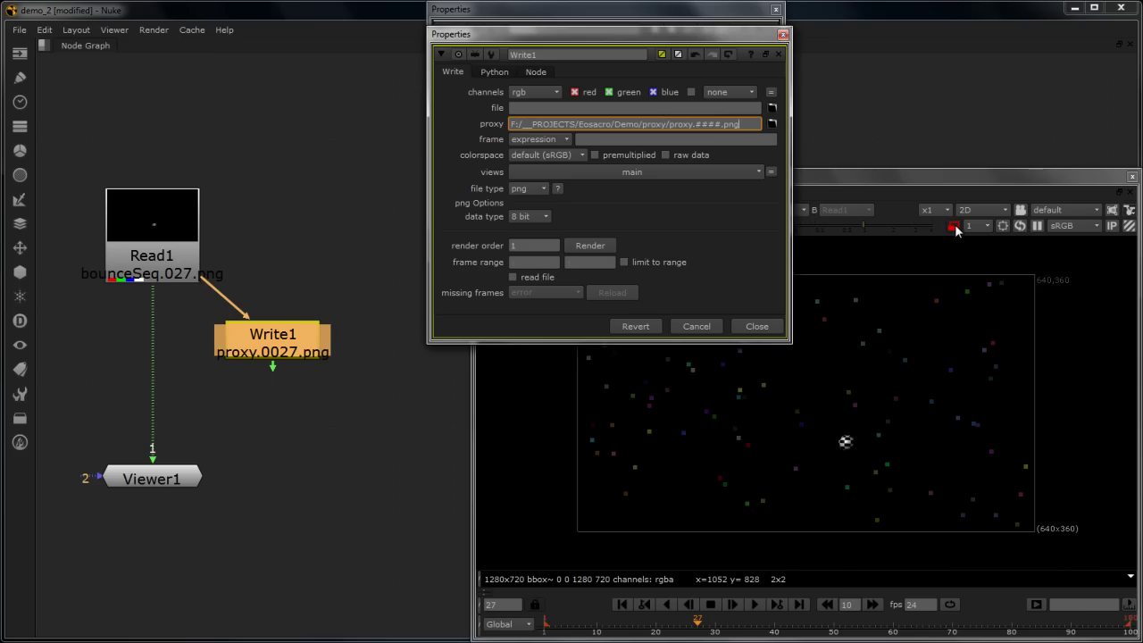
left_click(337, 454)
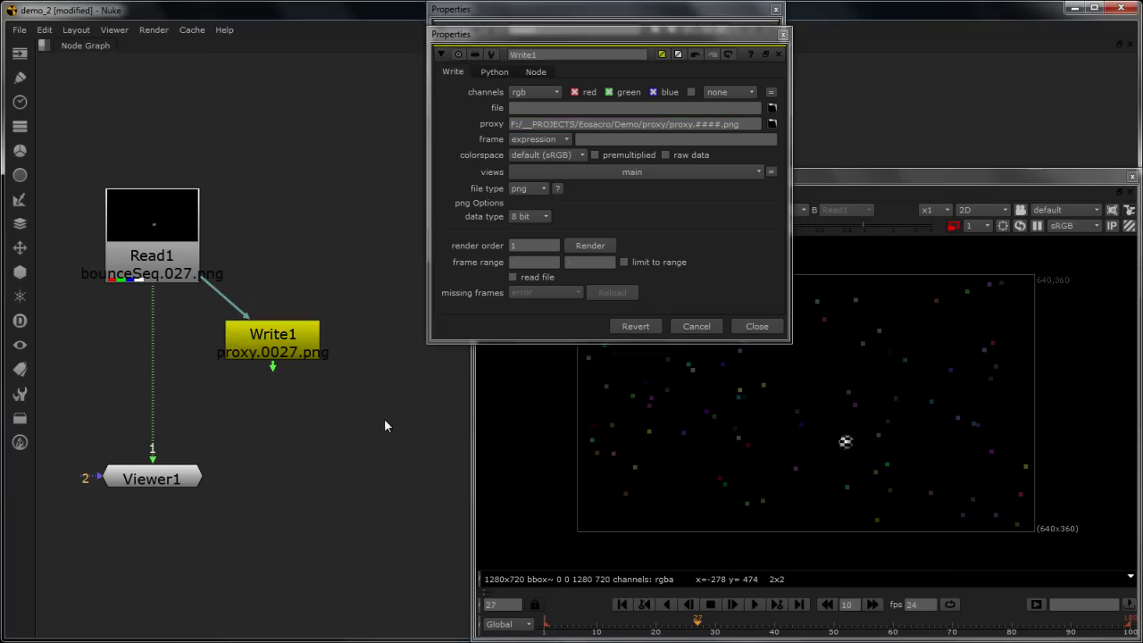
left_click(680, 102)
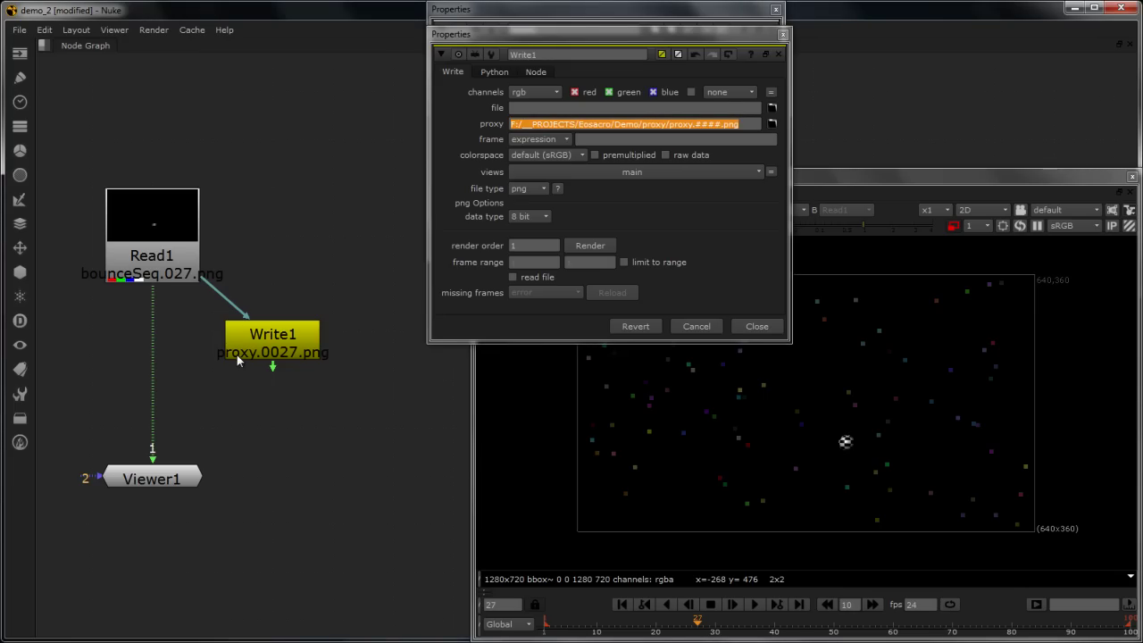
left_click(278, 354)
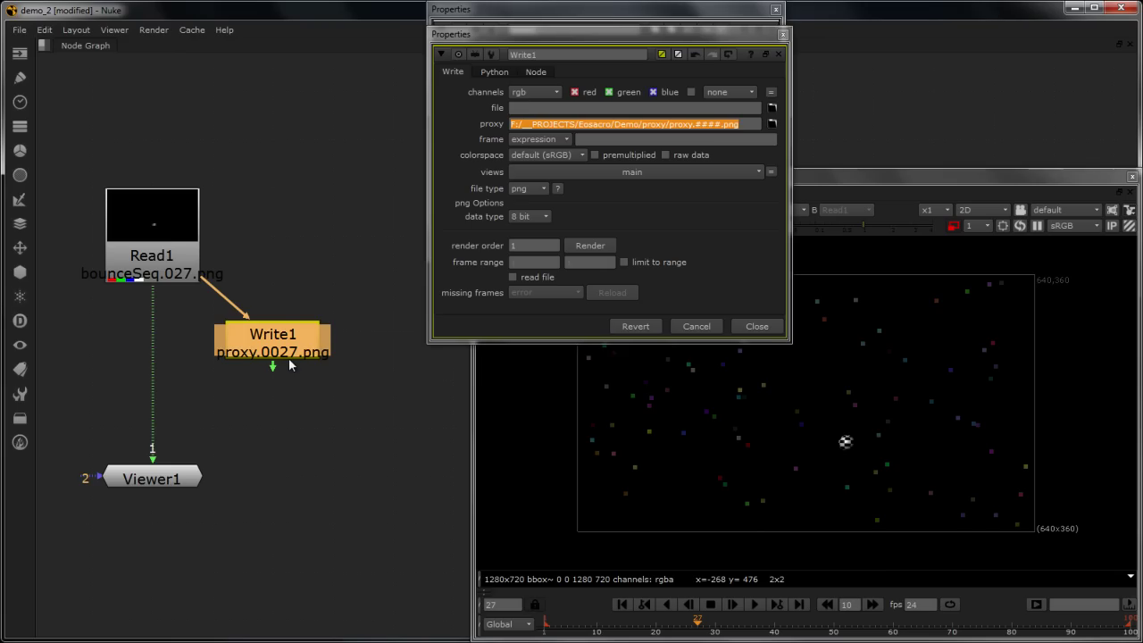
left_click_drag(681, 624, 574, 625)
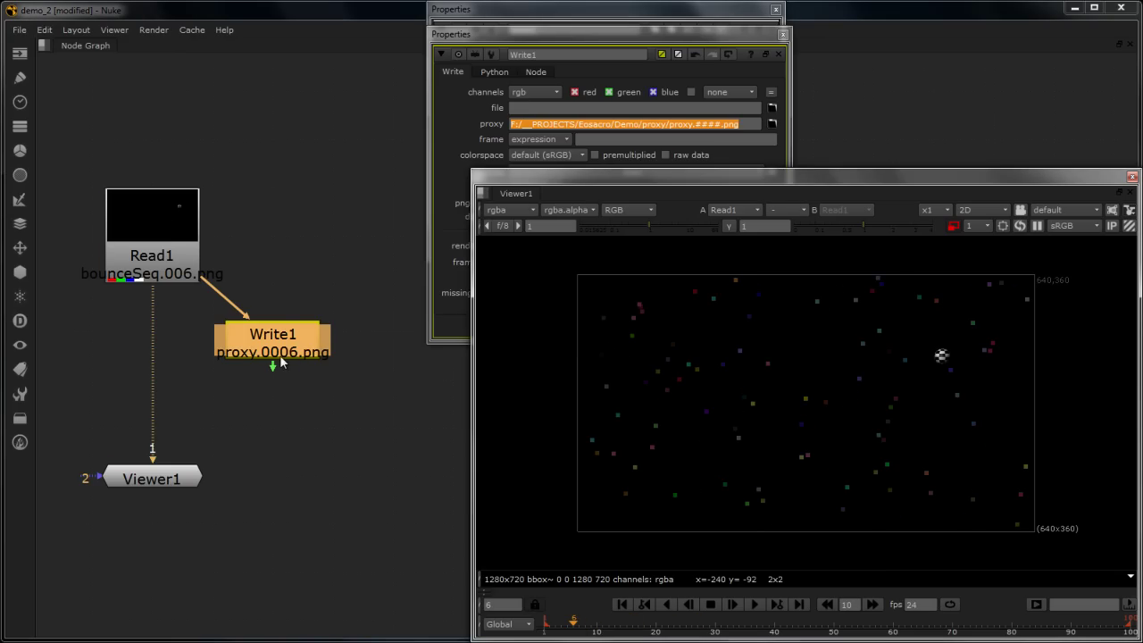
middle_click_drag(279, 354, 291, 371)
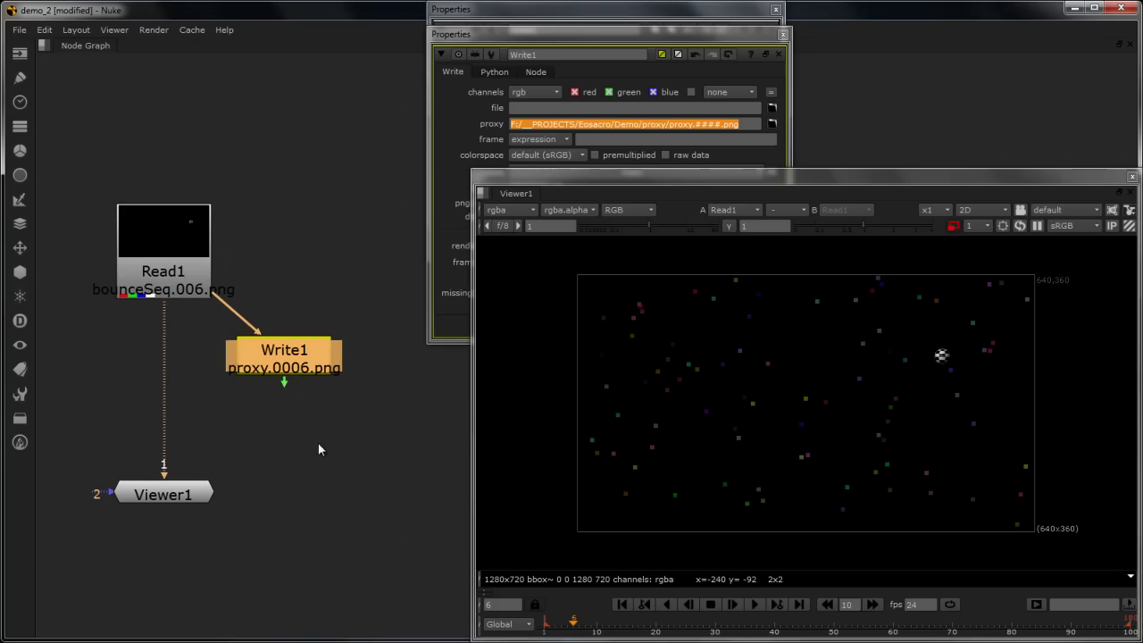
left_click(349, 403)
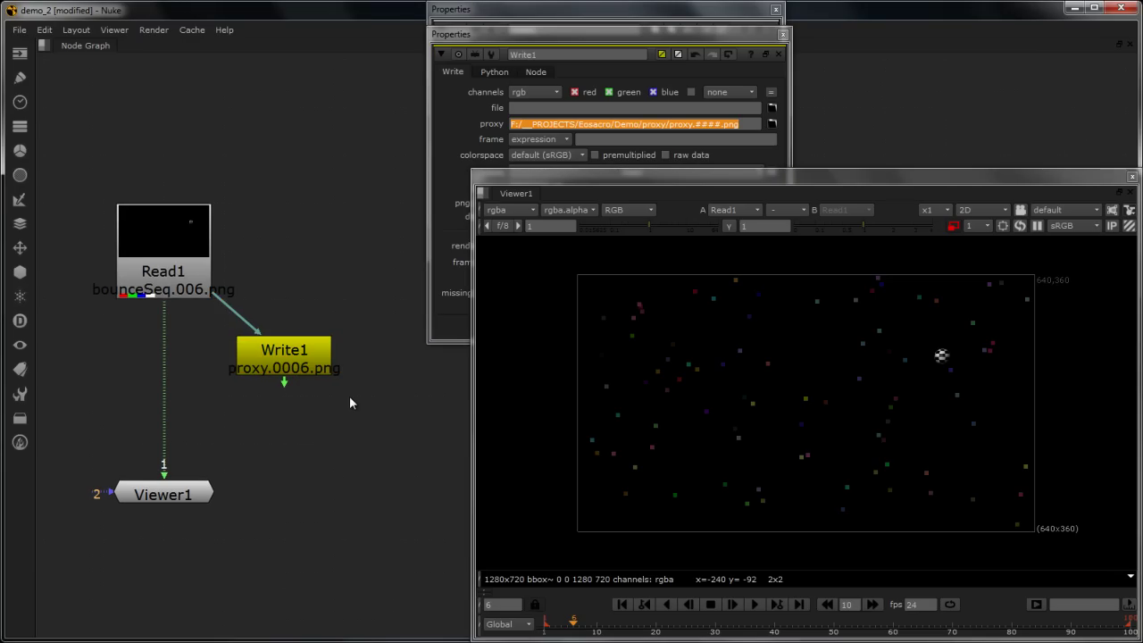
Set the project's proxy scale to 0.25 and close the Project Settings
key("s")
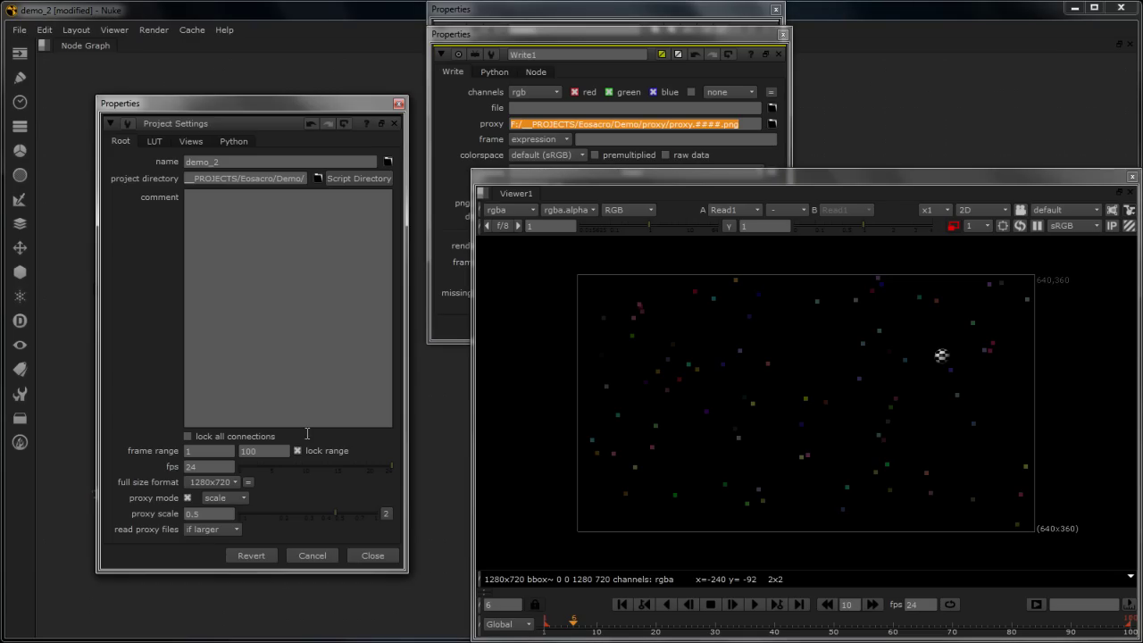
double_click(213, 513)
type(".25")
key("Return")
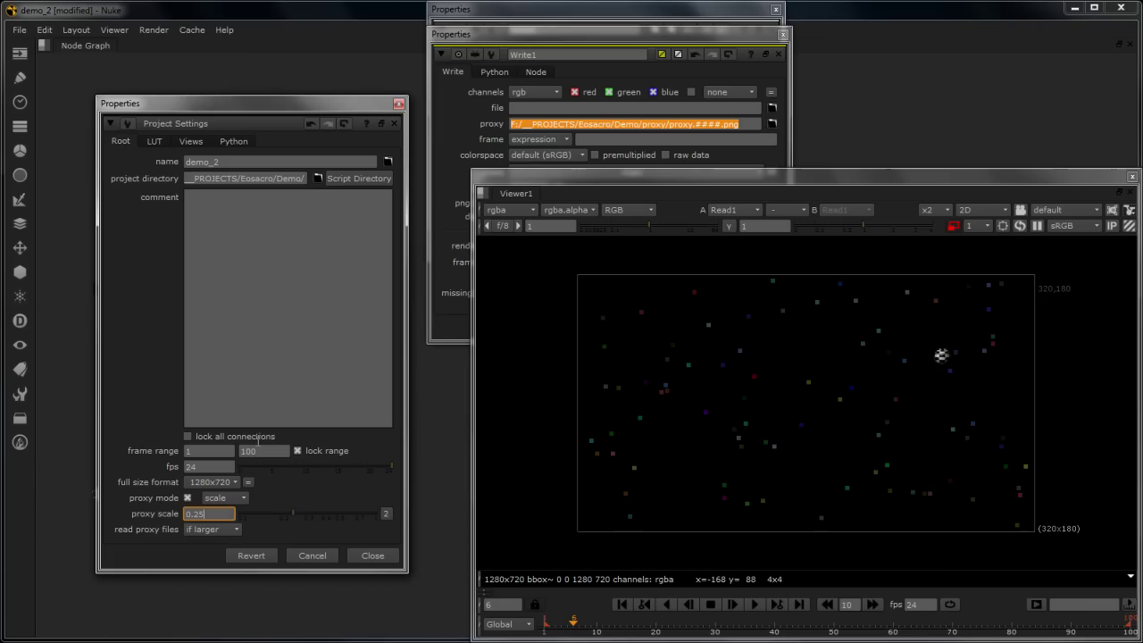
left_click(399, 103)
Render Write1 for the custom frame range 1-40 with Use proxy enabled
left_click(748, 127)
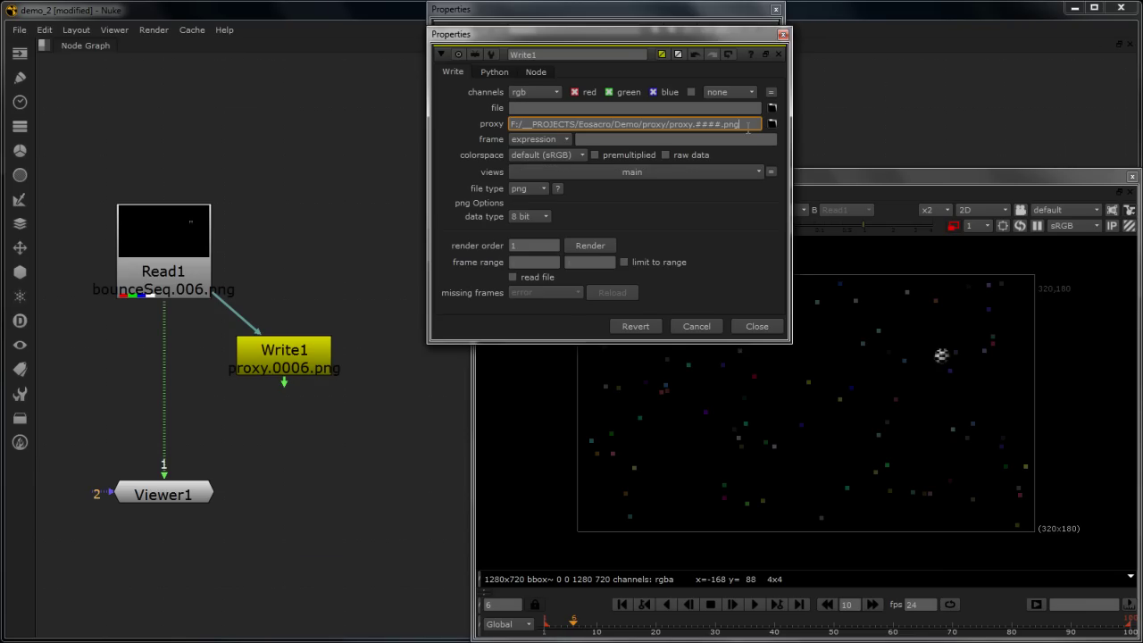
left_click_drag(754, 120, 433, 122)
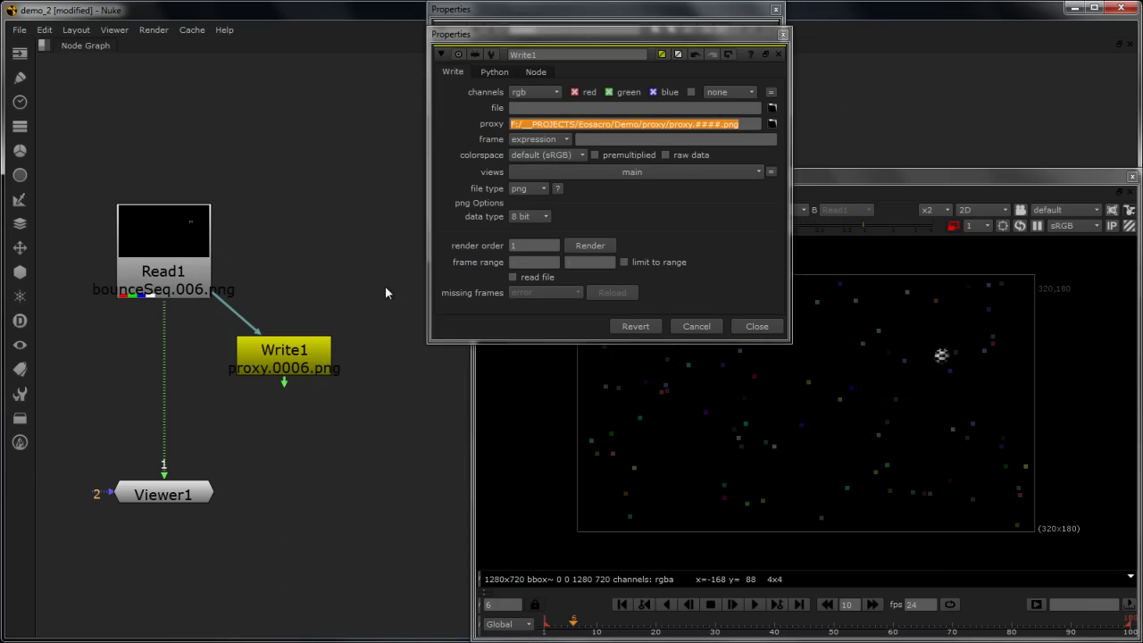
left_click(170, 263)
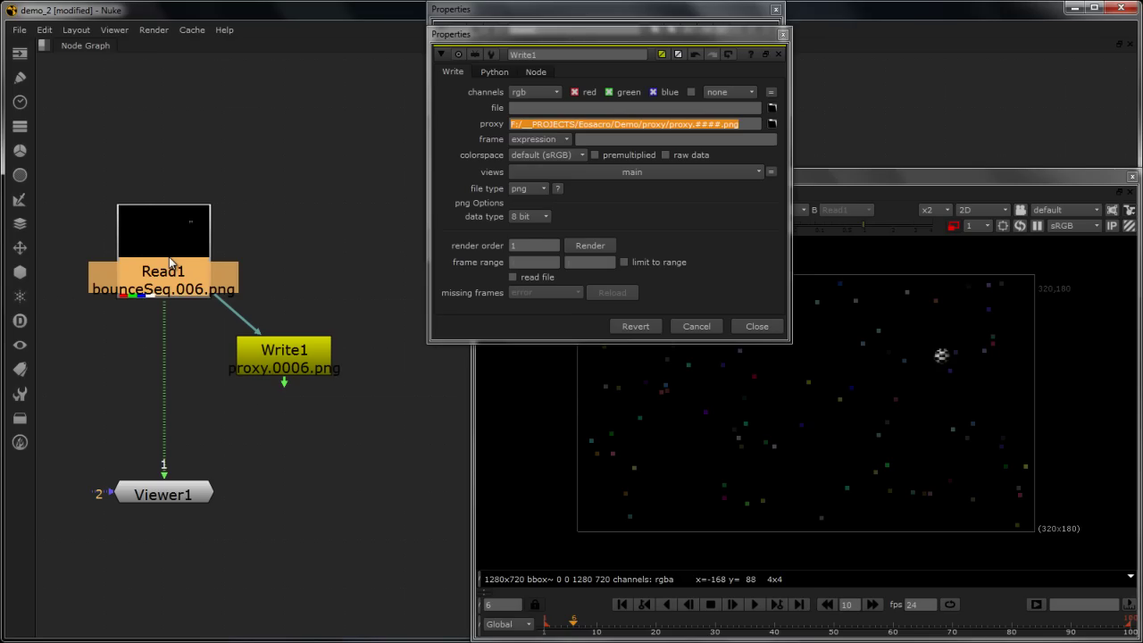
left_click_drag(286, 357, 285, 350)
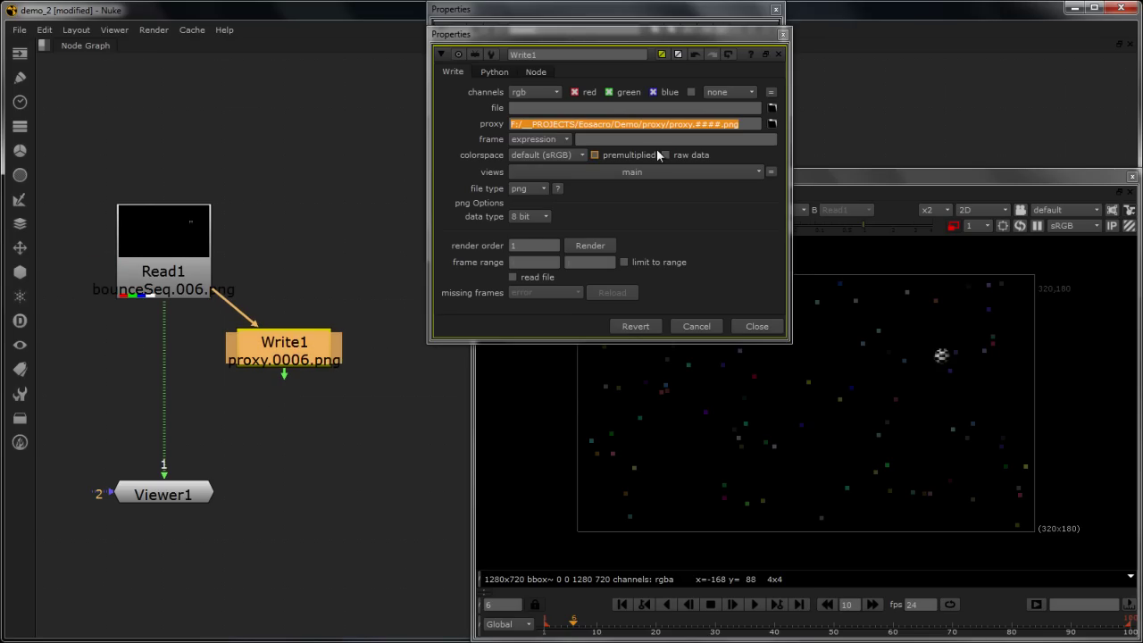
left_click(494, 123)
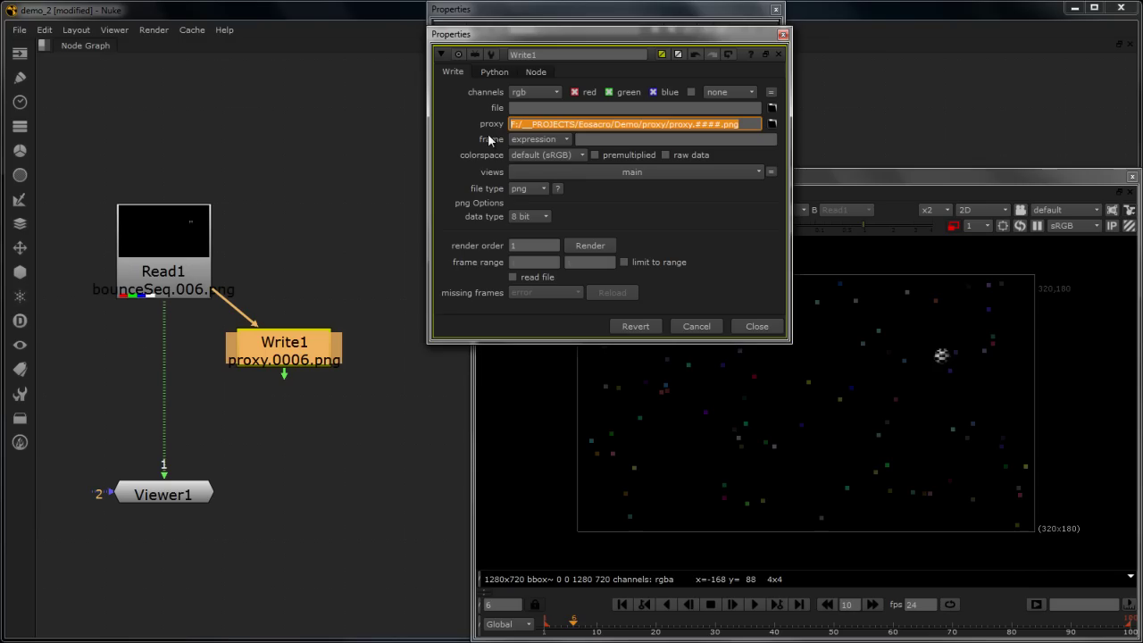
left_click(589, 247)
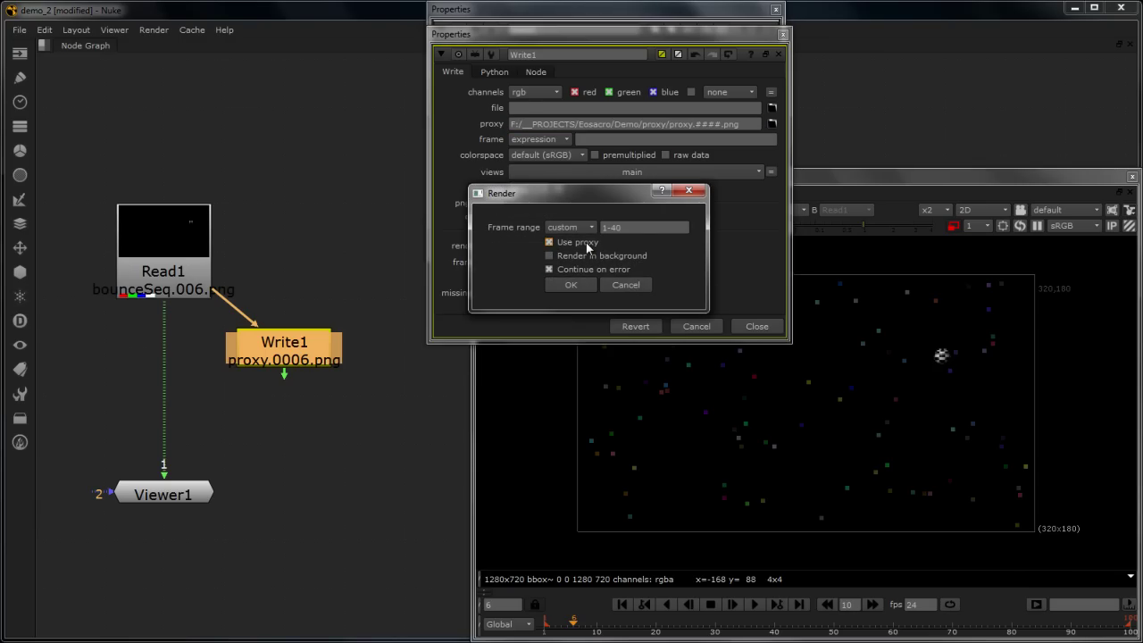
left_click(620, 230)
left_click_drag(620, 230, 616, 233)
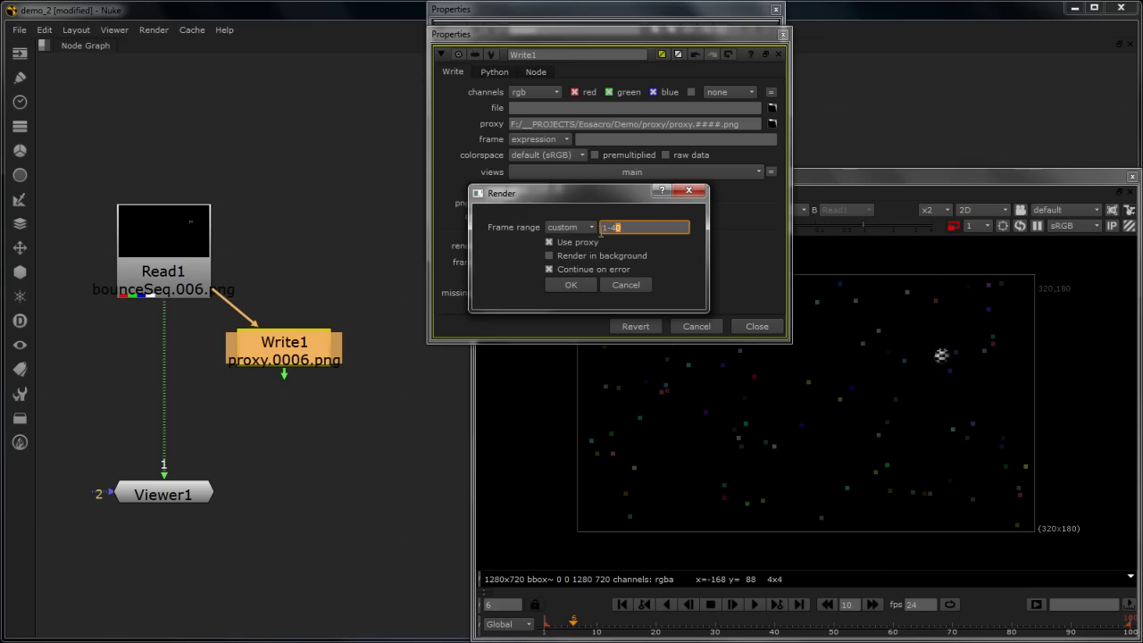
left_click(574, 284)
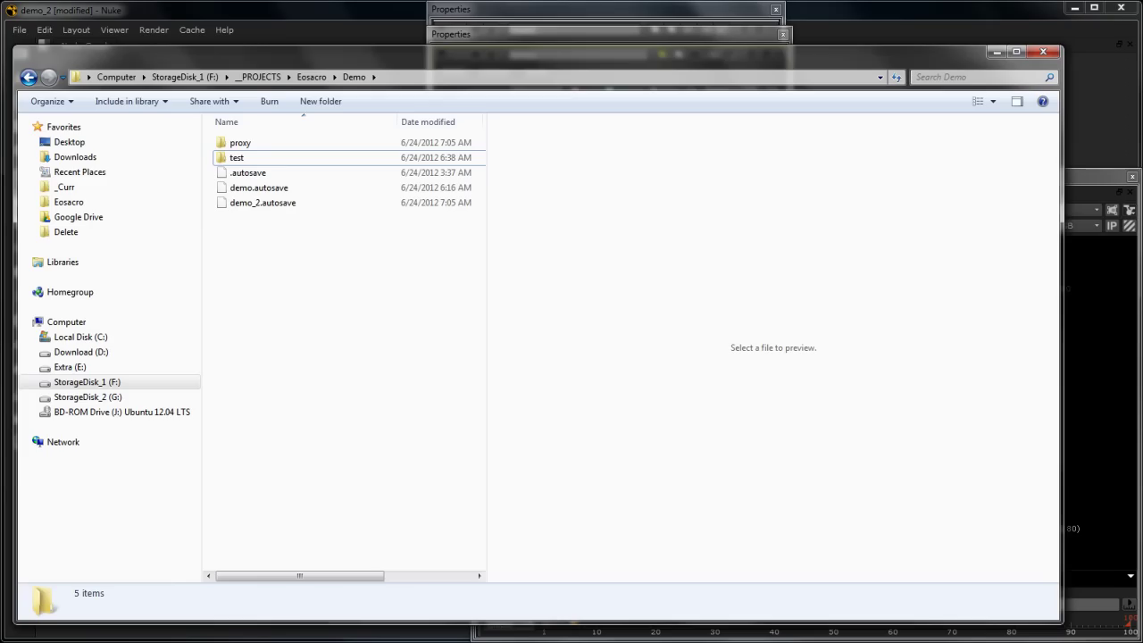
In Windows Explorer, open the proxy folder, check the pixel dimensions of proxy.0001, and return to Nuke
double_click(268, 143)
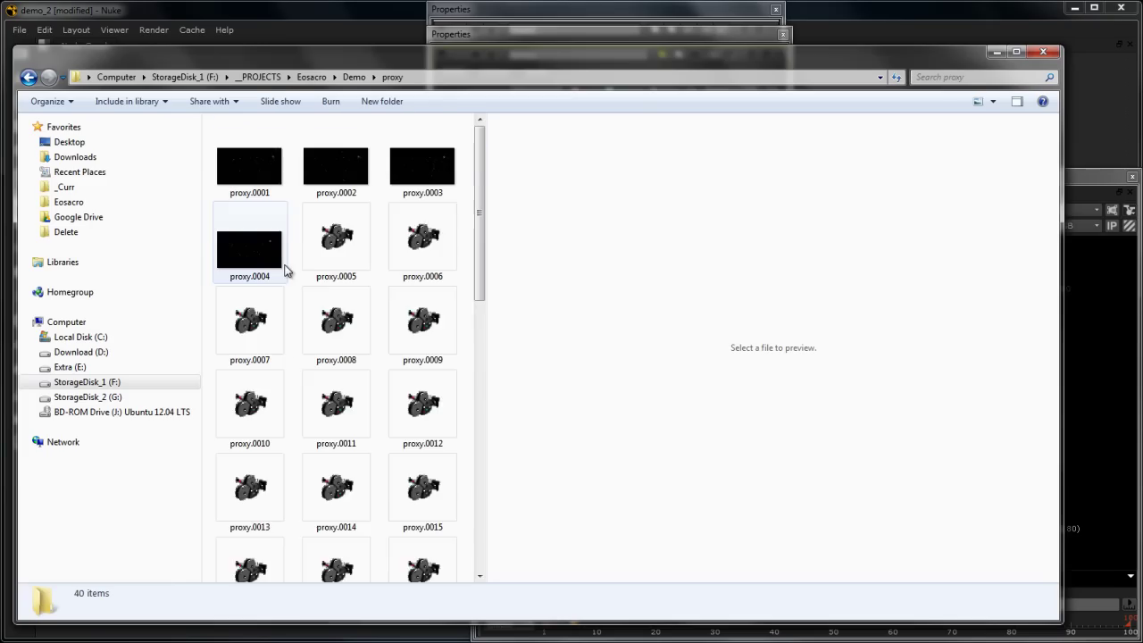
mouse_move(478, 174)
left_mouse_down()
mouse_move(488, 491)
mouse_move(492, 158)
left_mouse_up()
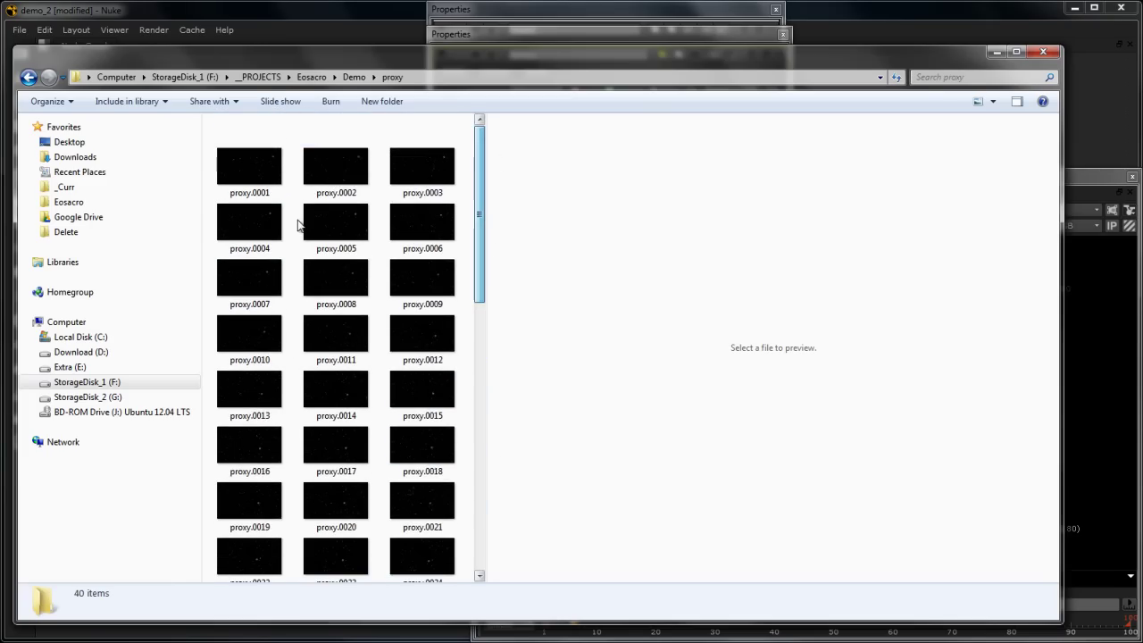
left_click(246, 181)
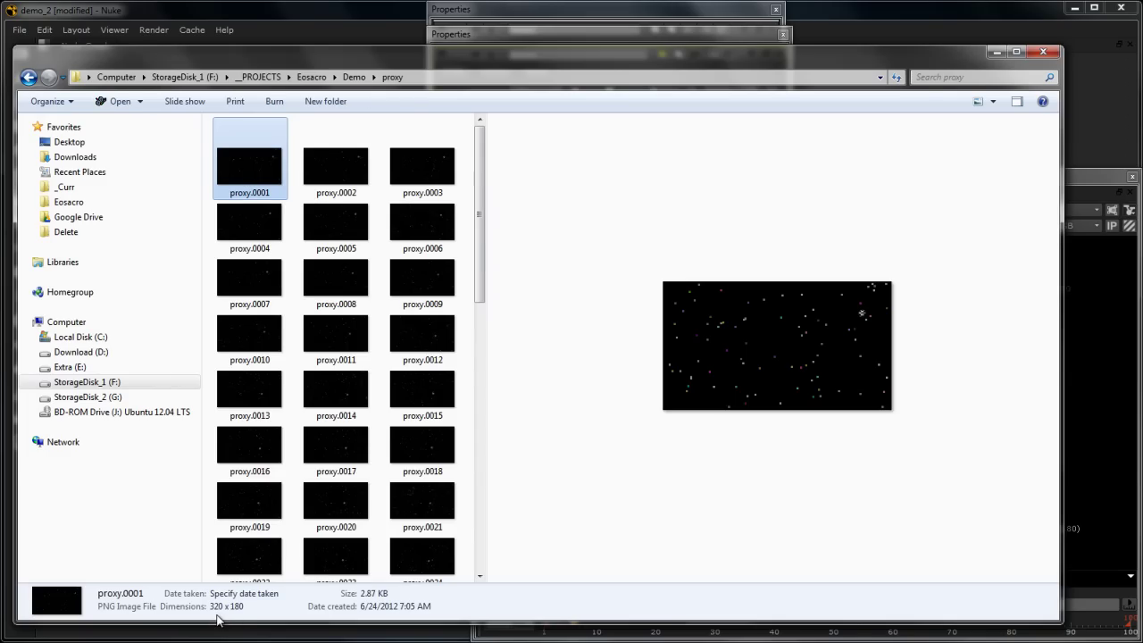
left_click(996, 52)
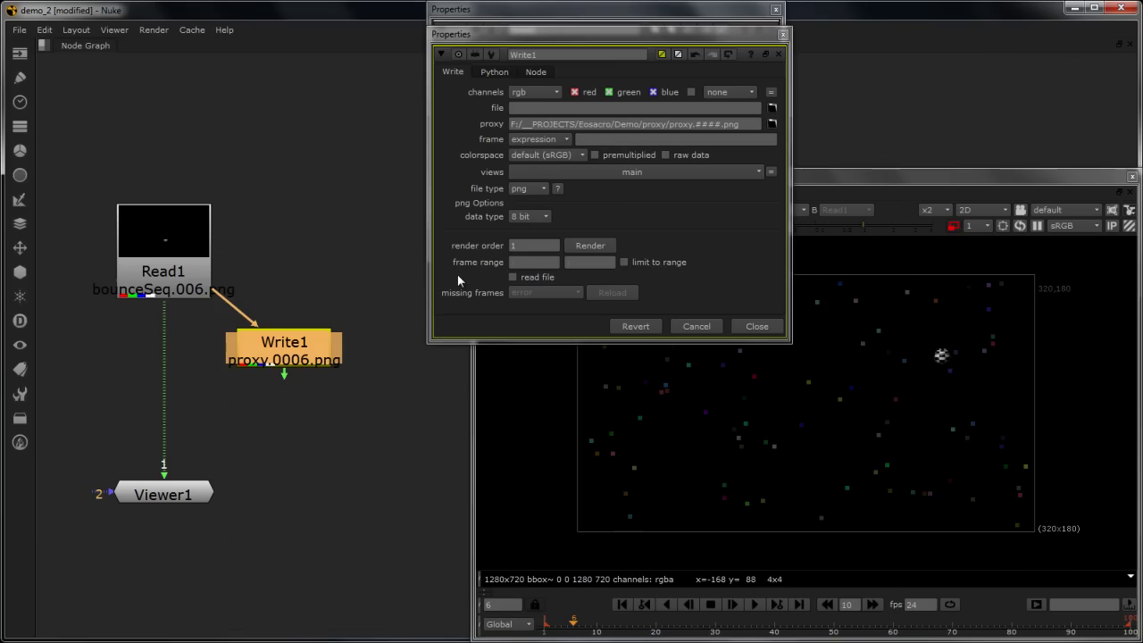
Deselect Write1 and close its properties, leaving Read1's properties open
left_click(340, 448)
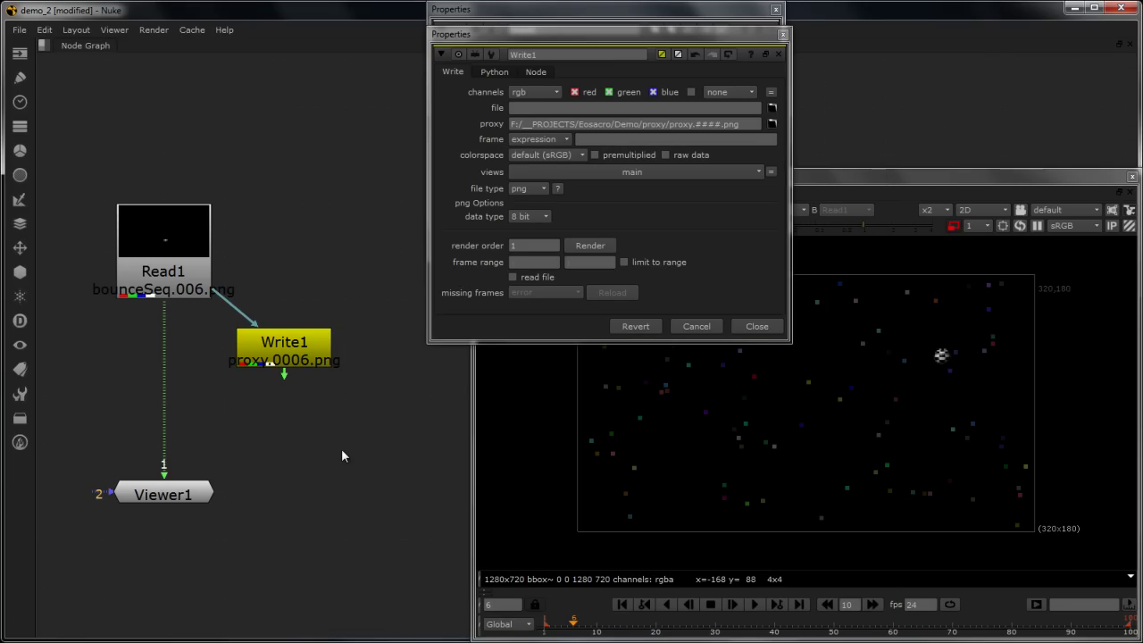
left_click(757, 325)
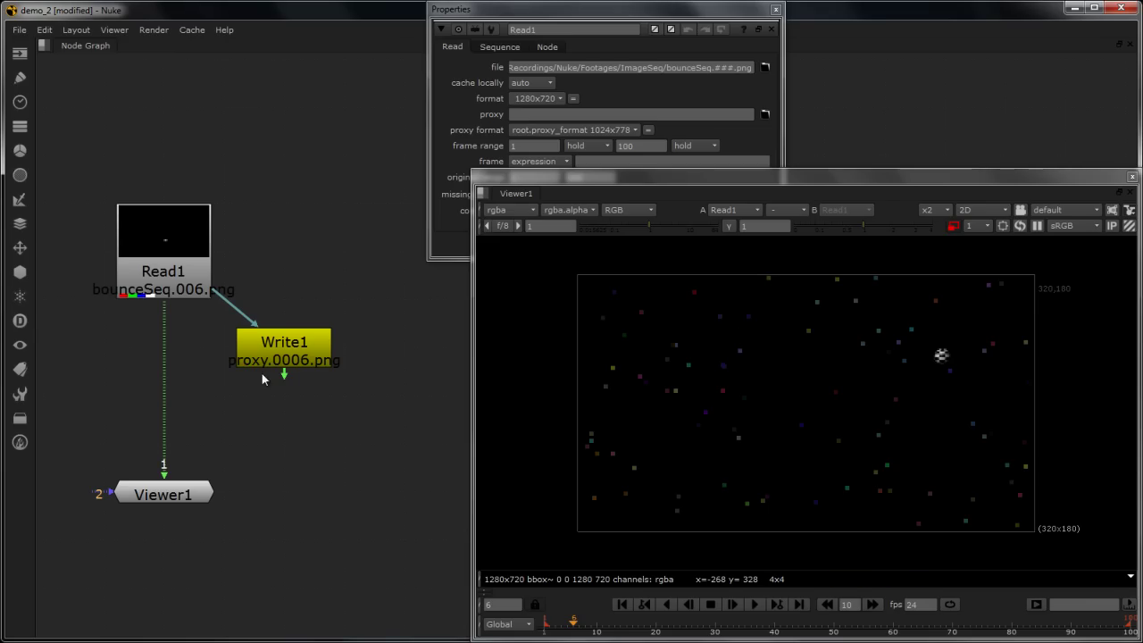
Turn off proxy mode in the Project Settings and close them
key("s")
left_click(93, 425)
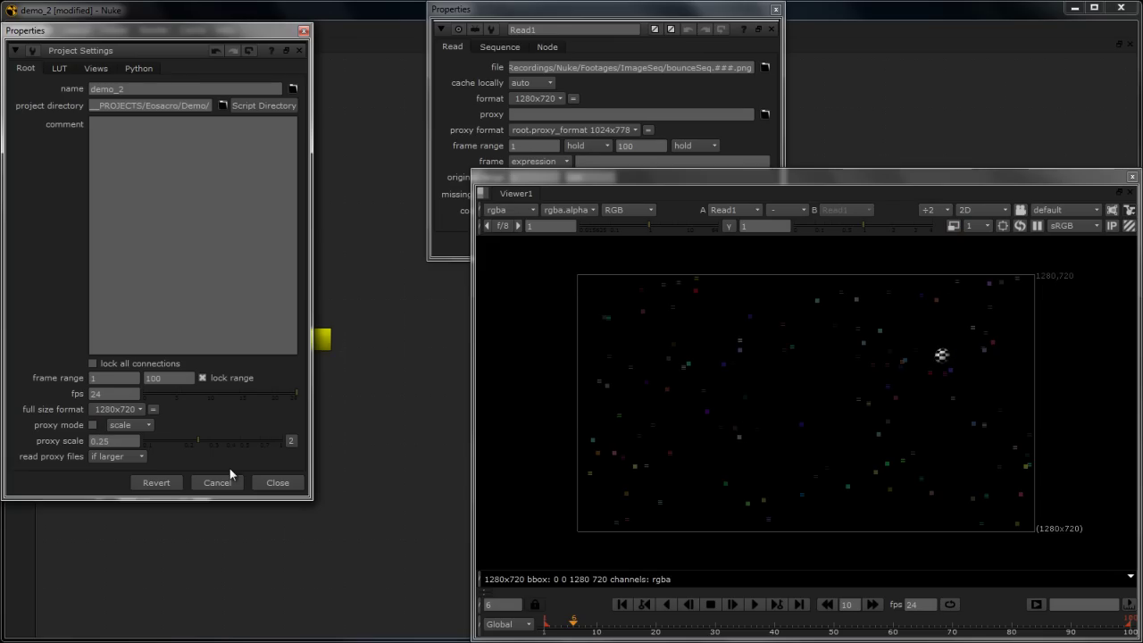
left_click(296, 486)
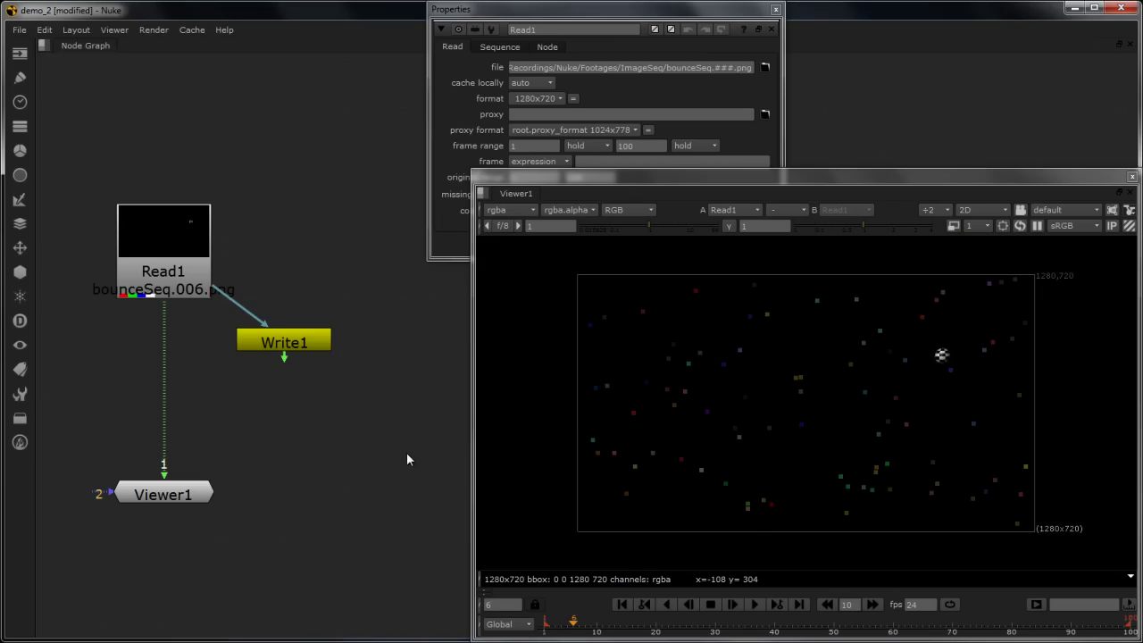
Move Read1 higher in the node graph and assign the proxy.####.png 1-40 sequence from the Demo/proxy folder as its proxy file
left_click_drag(183, 247, 187, 157)
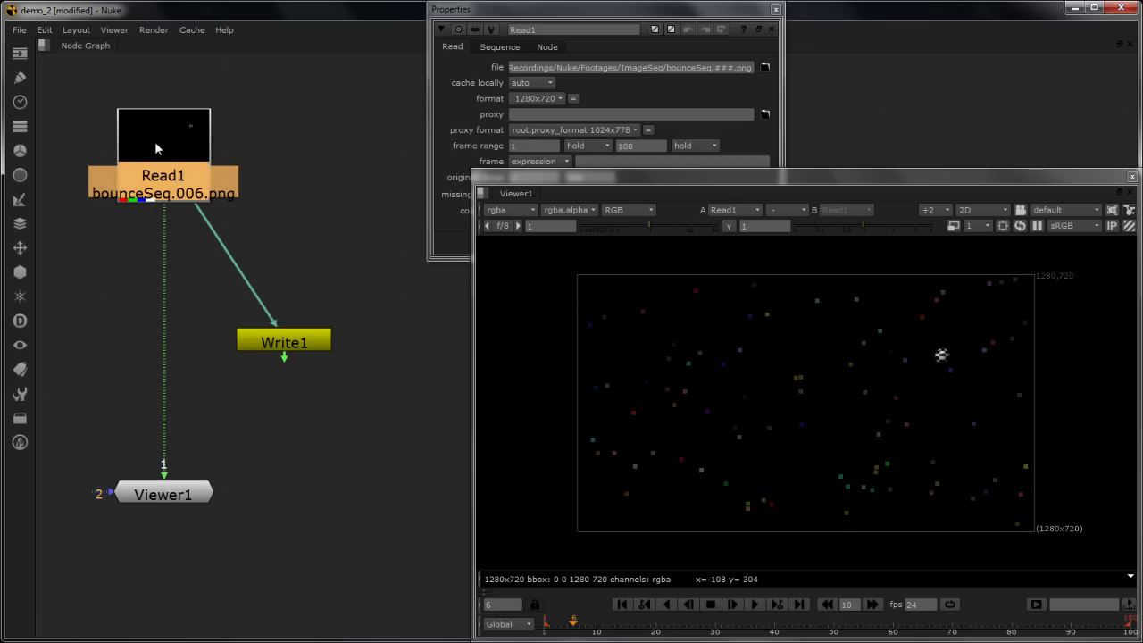
left_click(458, 82)
left_click(527, 115)
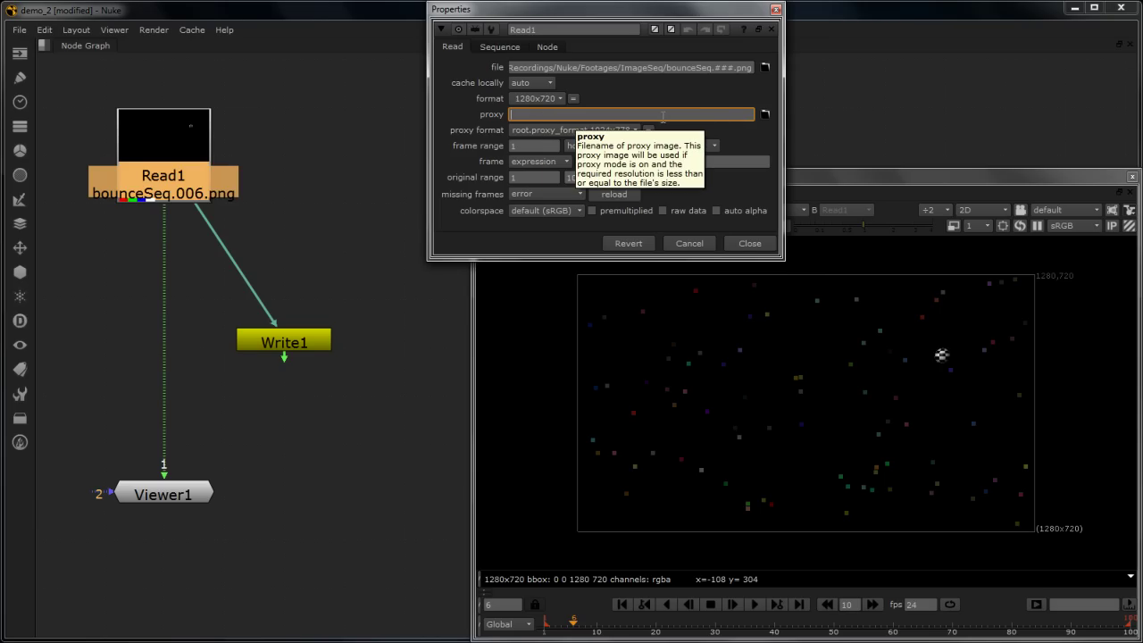
left_click(764, 114)
left_click(462, 63)
left_click(466, 76)
double_click(621, 70)
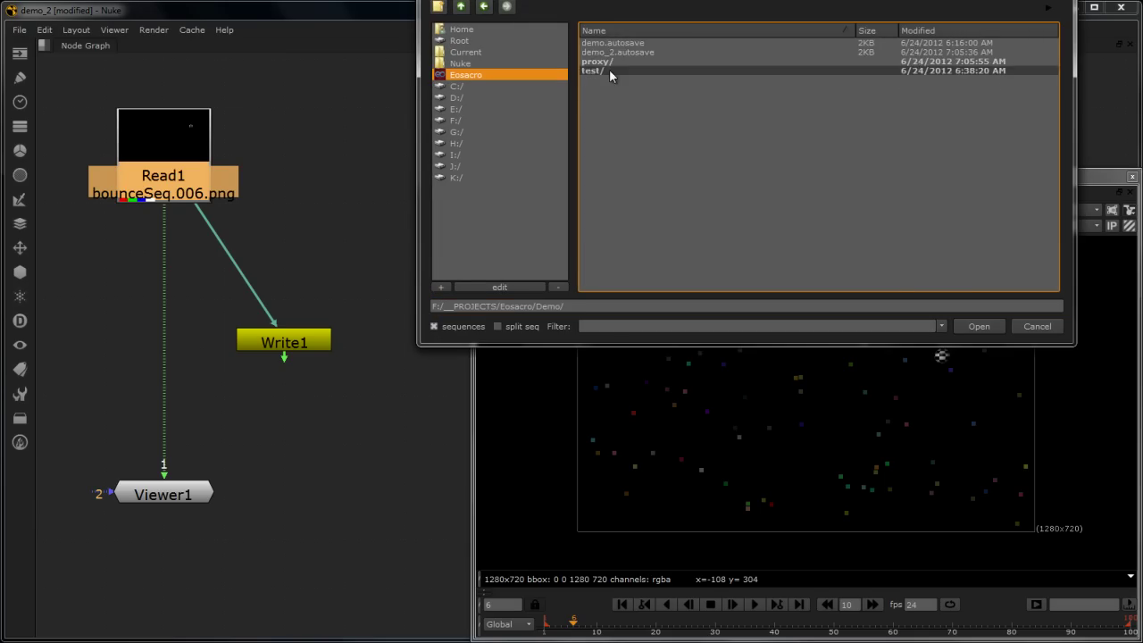
double_click(616, 68)
left_click(615, 43)
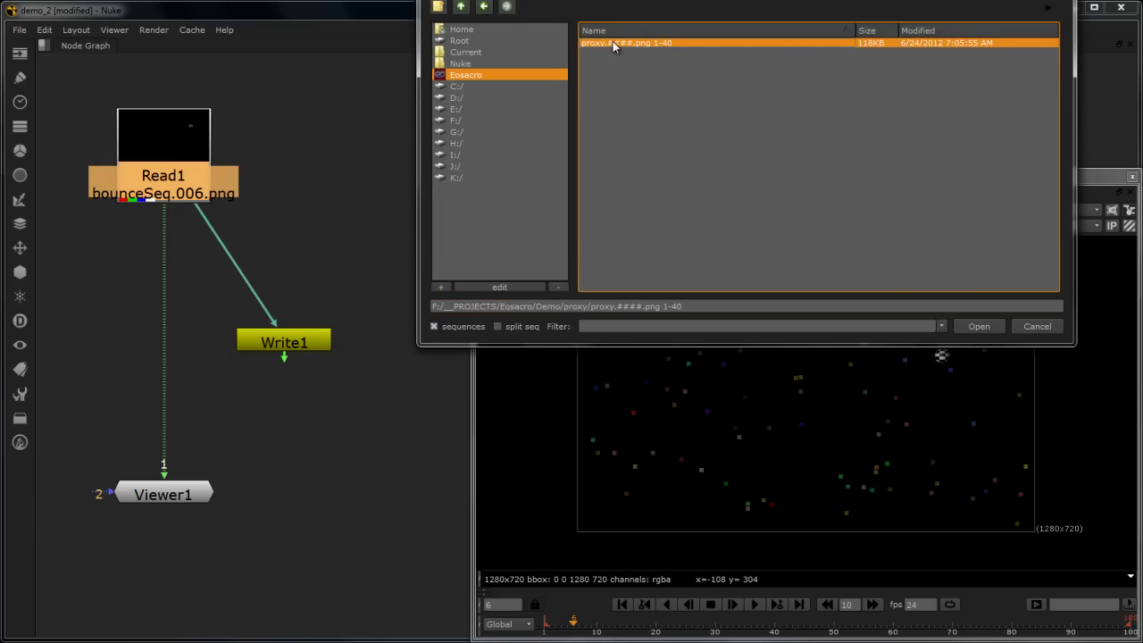
left_click(975, 326)
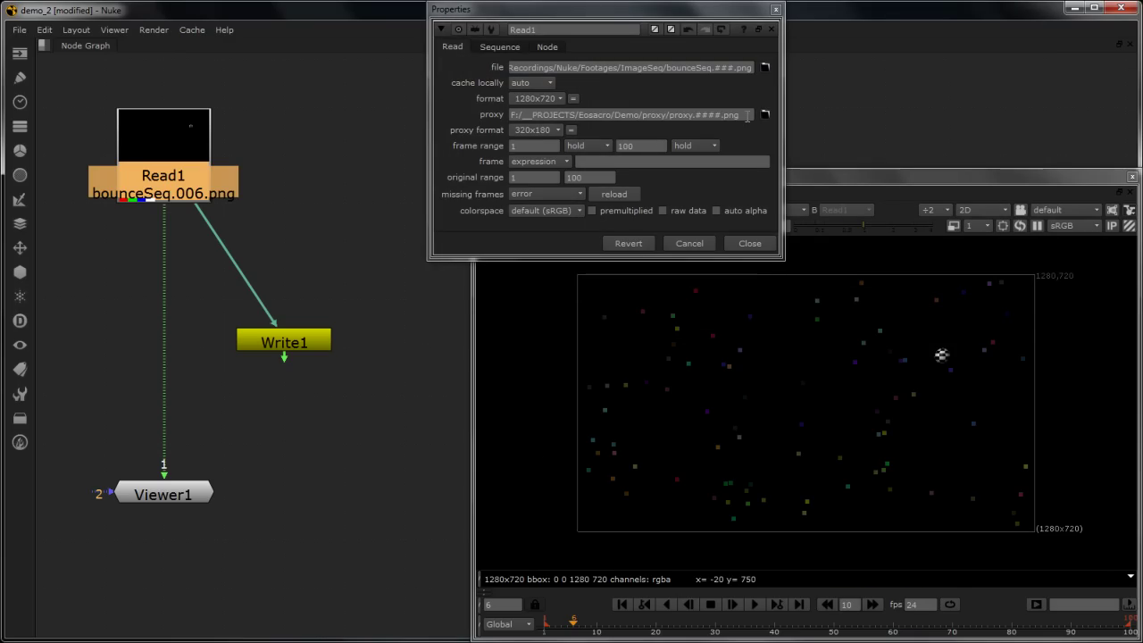
left_click_drag(748, 114, 417, 108)
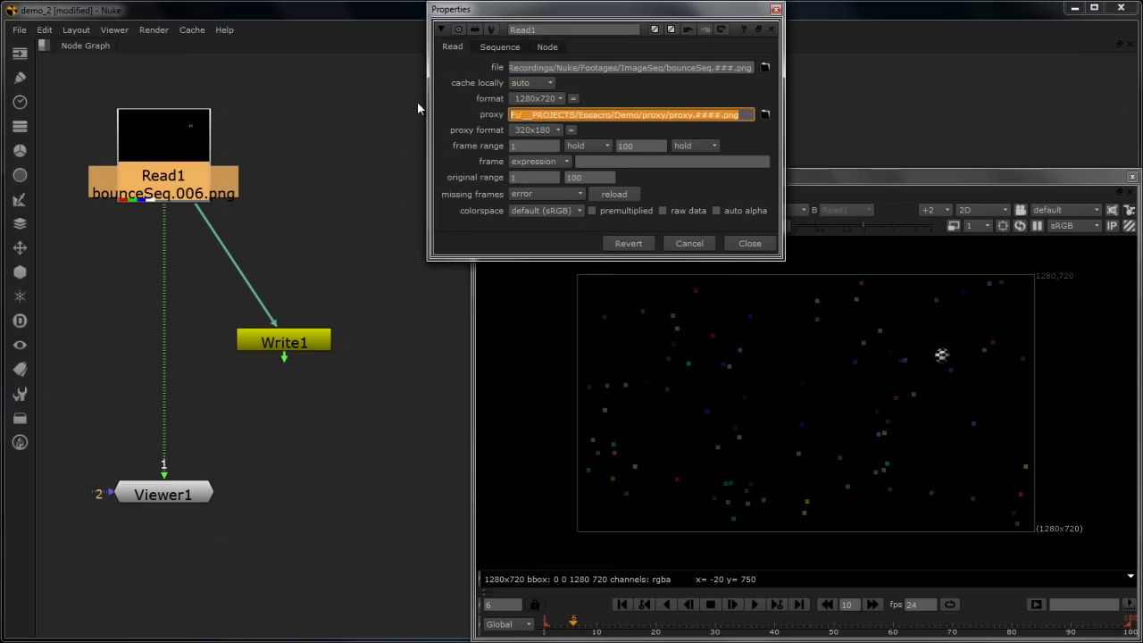
left_click(423, 264)
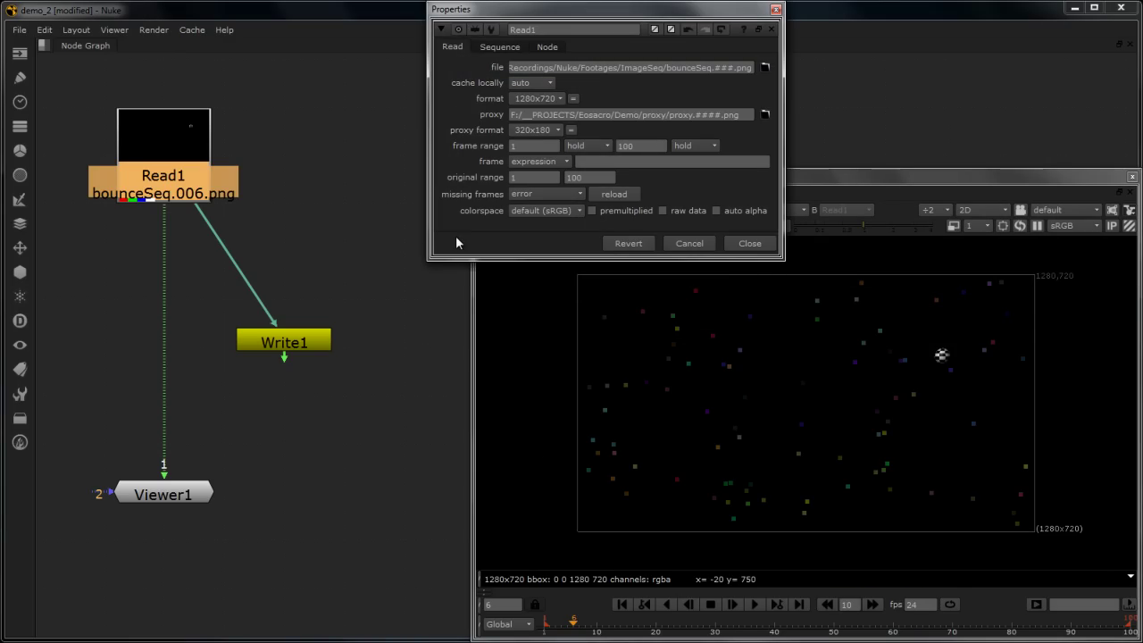
Switch the viewer's proxy mode on, off and on again to compare Read1's full-size and proxy footage
left_click(951, 229)
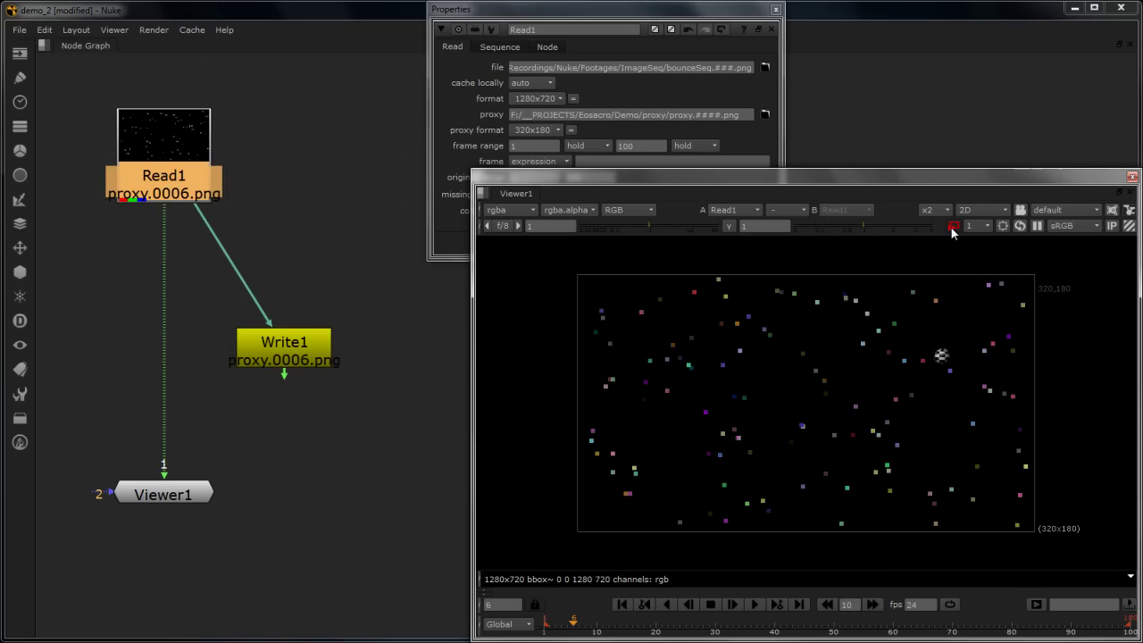
left_click(952, 229)
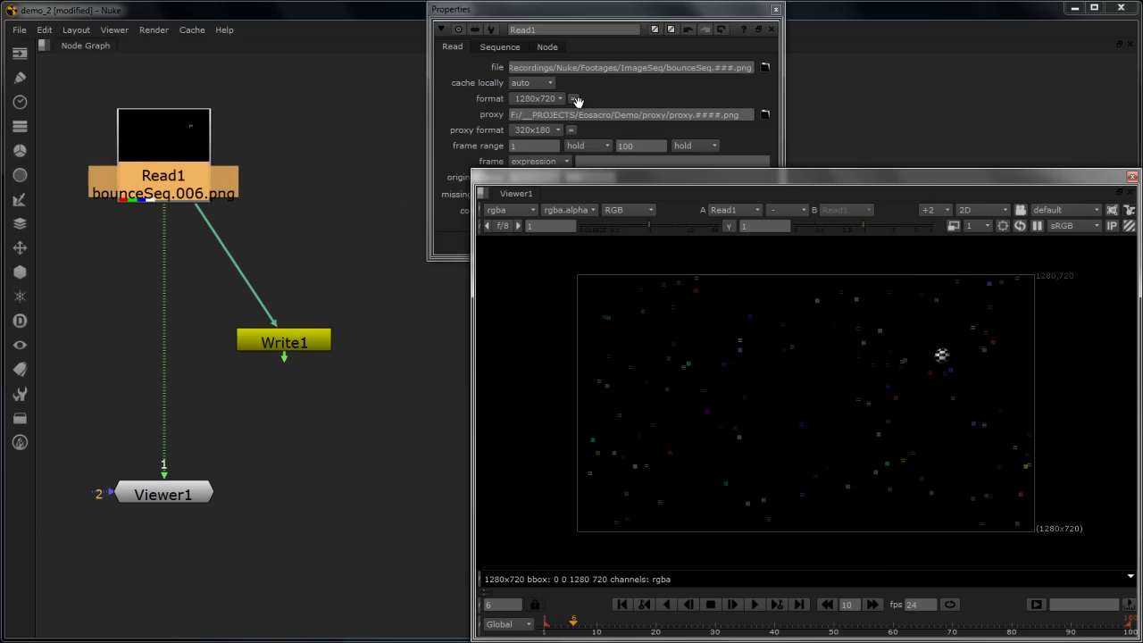
left_click(568, 66)
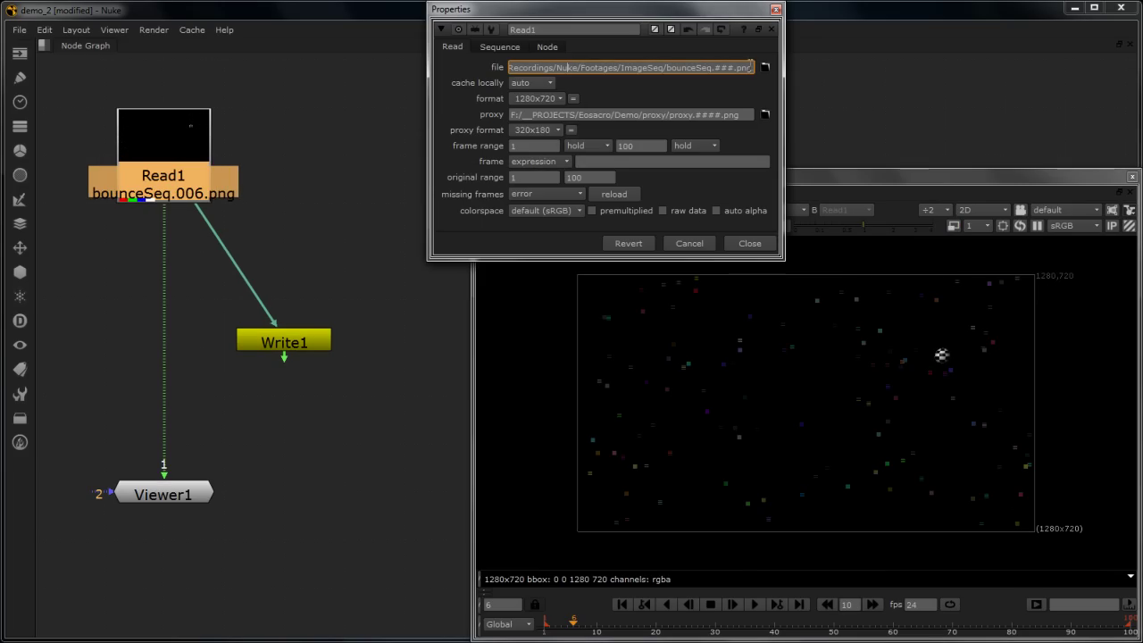
left_click(954, 226)
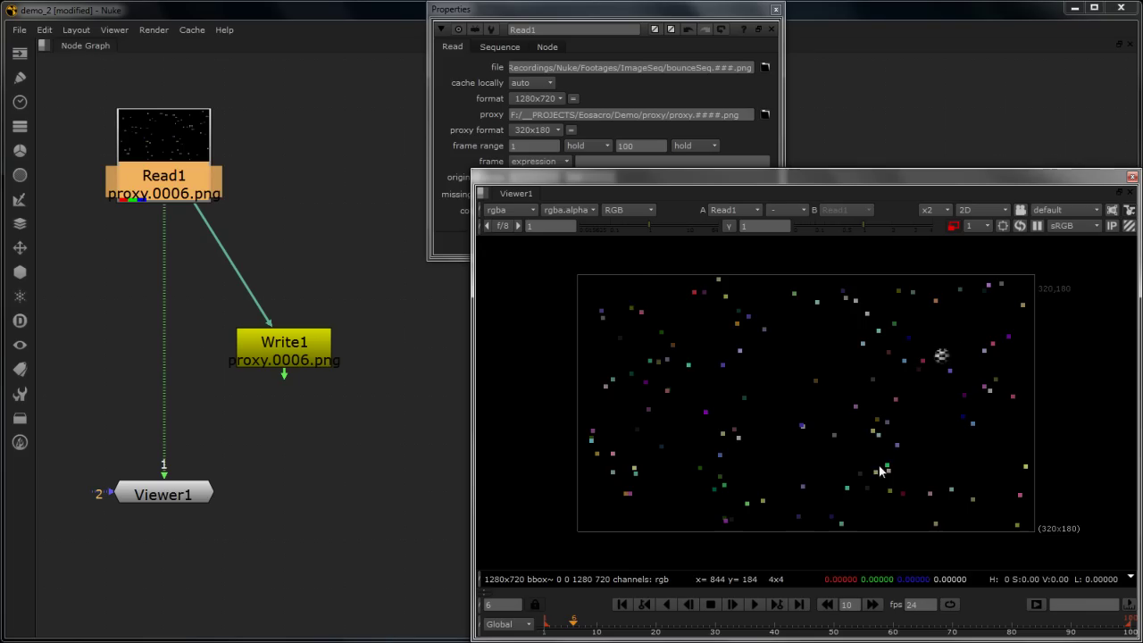
Go to frame 11 in the viewer, then deselect Read1 and close its properties
left_click(616, 622)
mouse_move(616, 622)
left_mouse_down()
mouse_move(769, 622)
mouse_move(520, 623)
mouse_move(603, 622)
left_mouse_up()
left_click(258, 443)
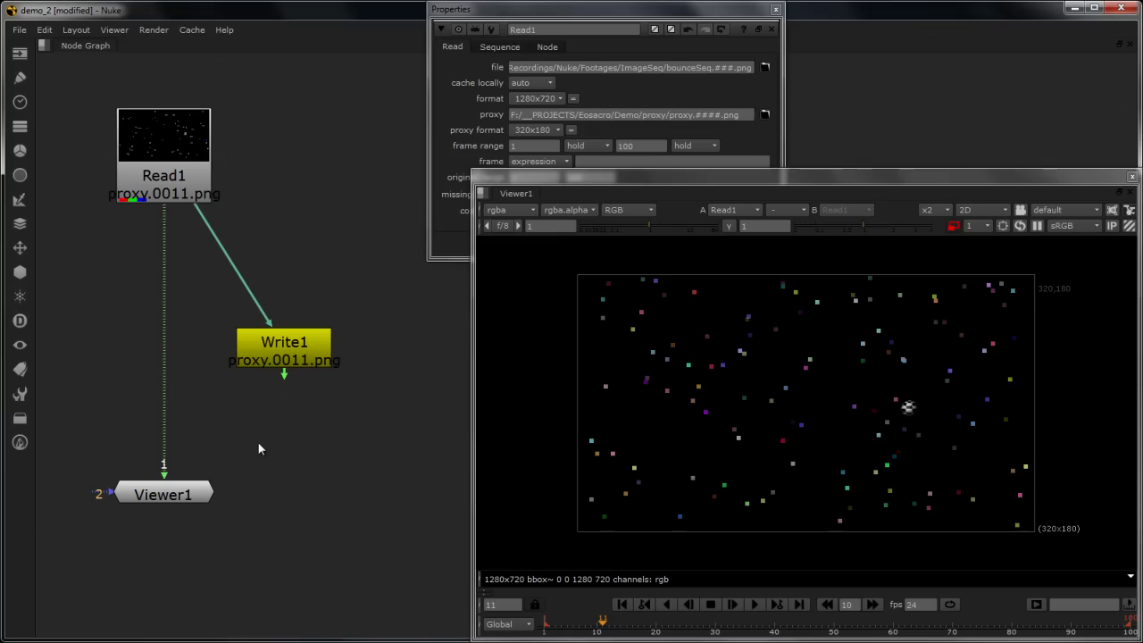
left_click_drag(603, 10, 588, 90)
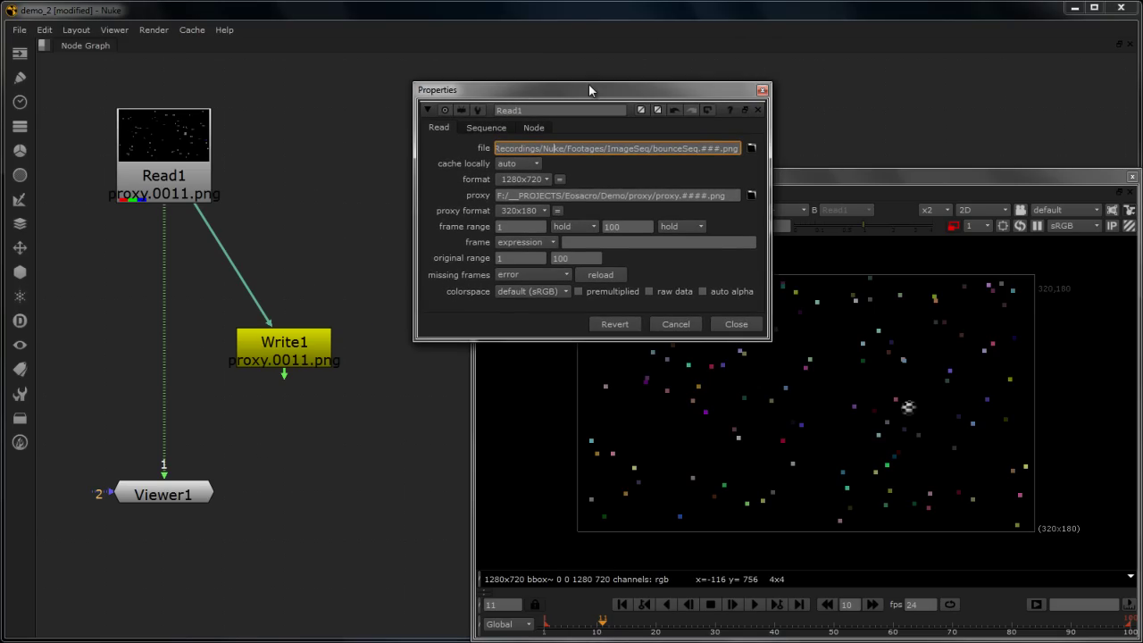
left_click(409, 533)
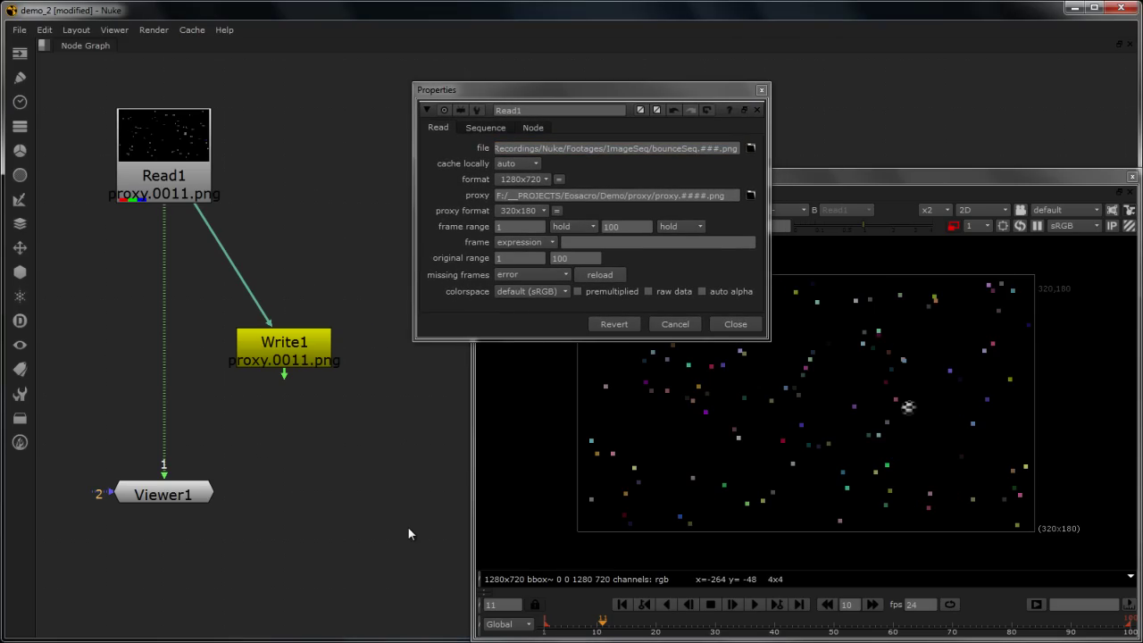
left_click(487, 408)
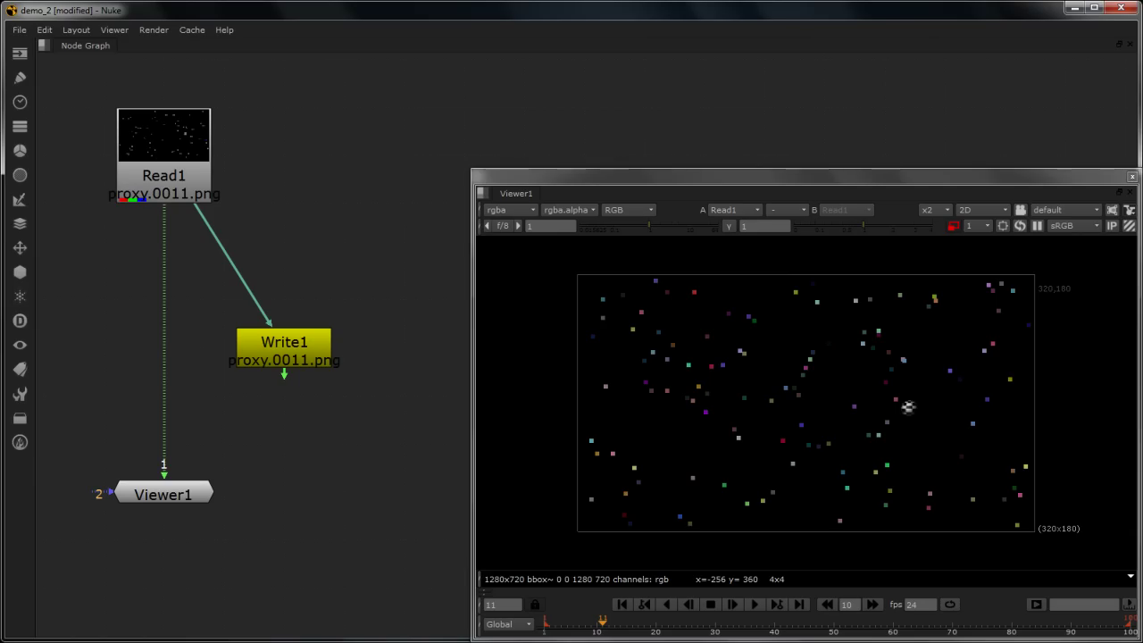
Open the Project Settings, review the available full size formats including 320x180, and close the settings without changing the format
left_click(43, 42)
left_click(44, 30)
left_click(127, 373)
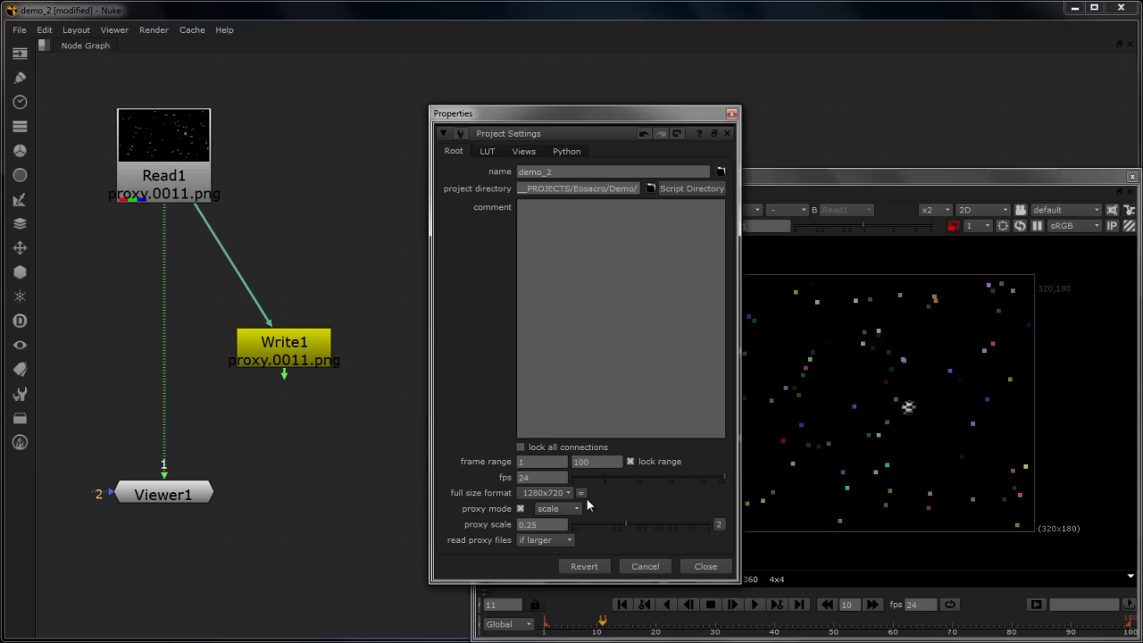
left_click(544, 494)
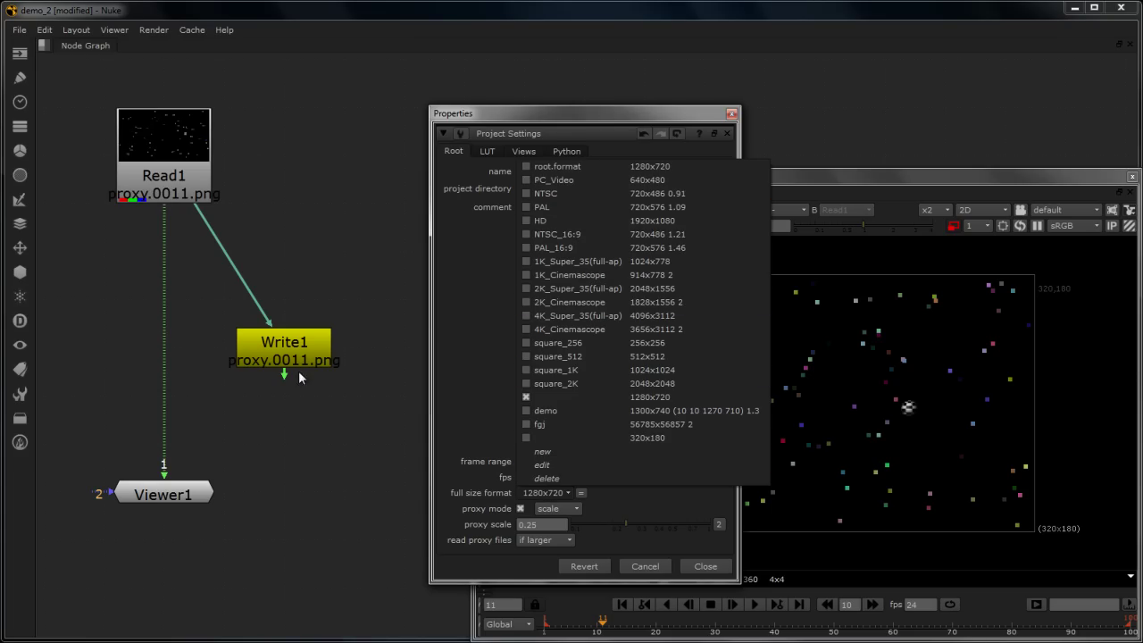
left_click(271, 253)
left_click(163, 133)
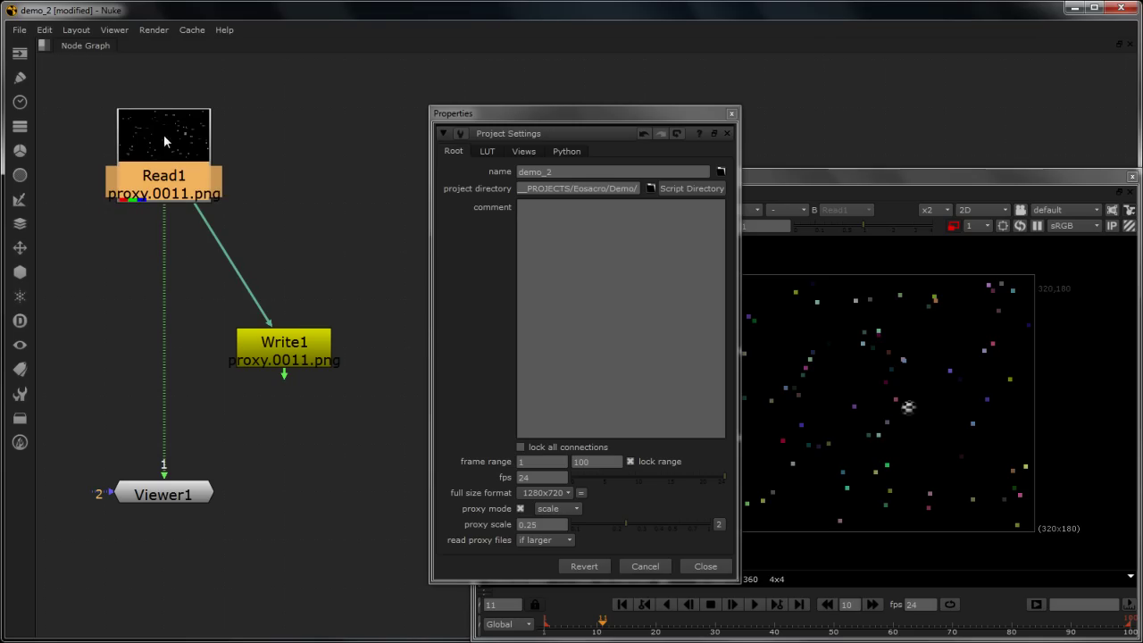
left_click(22, 56)
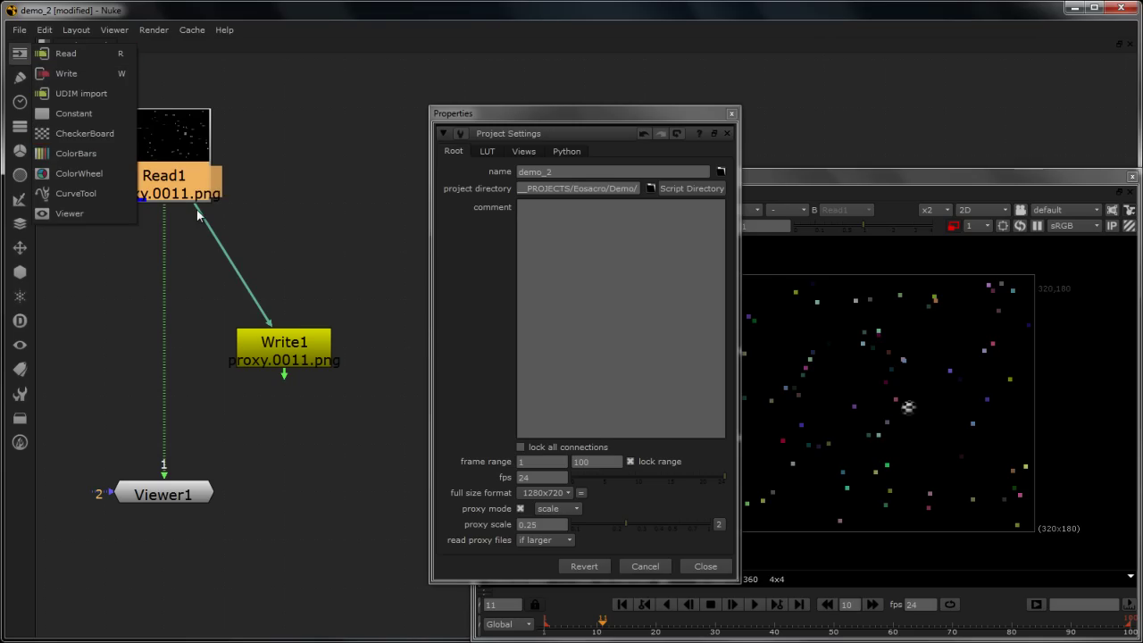
left_click(317, 441)
left_click(535, 489)
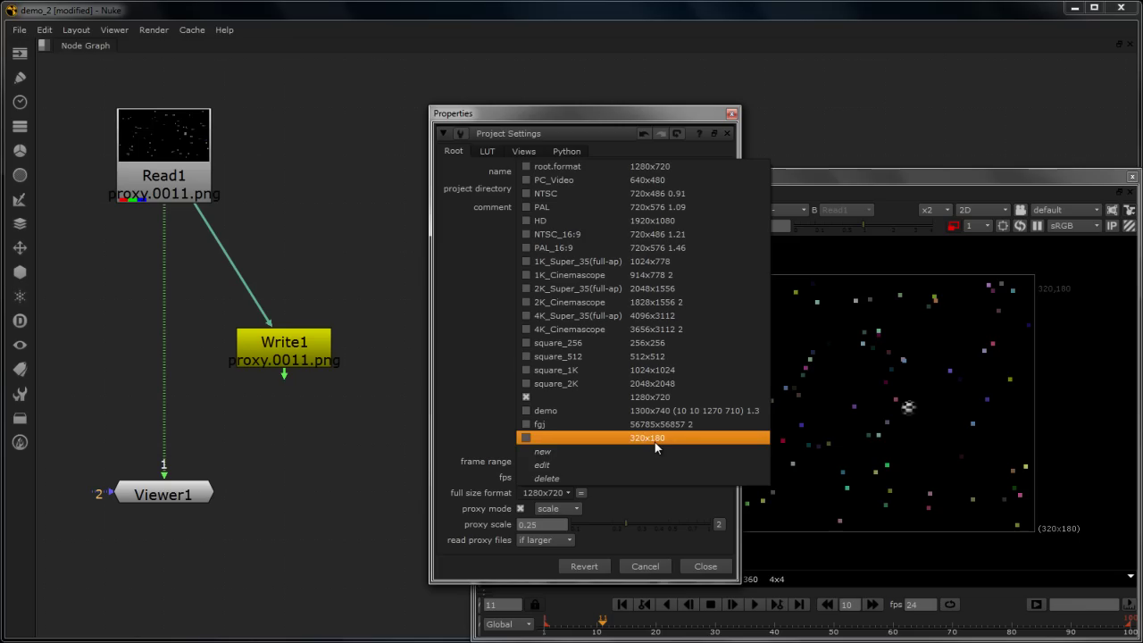
left_click(450, 329)
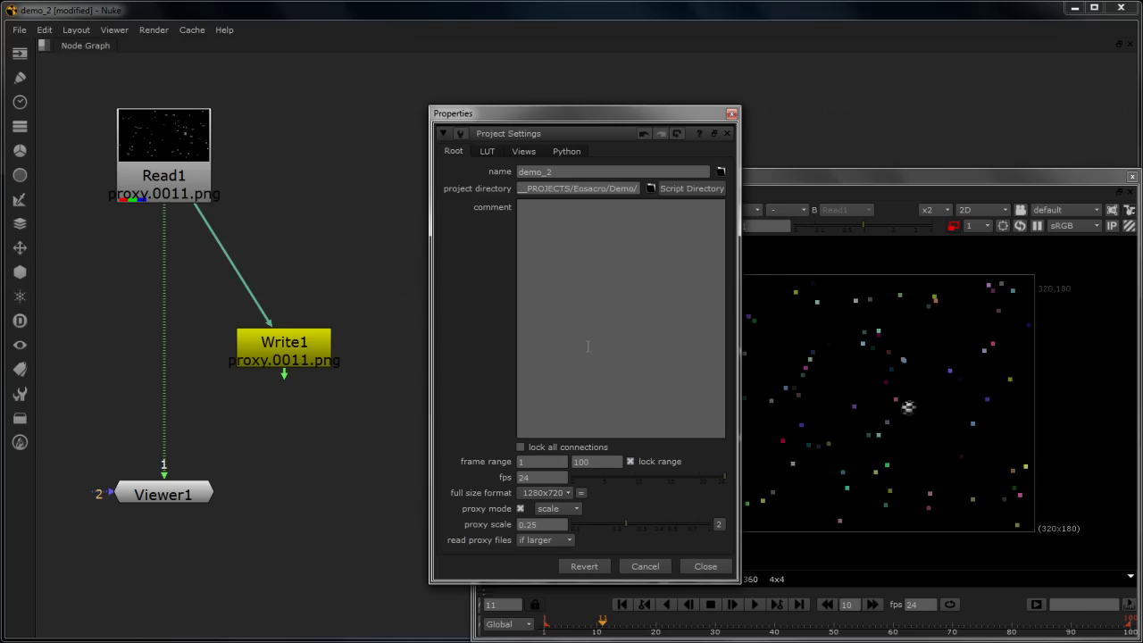
left_click(702, 566)
Move Write1 closer to Read1 and add a second Write node connected below it
left_click_drag(278, 331, 278, 237)
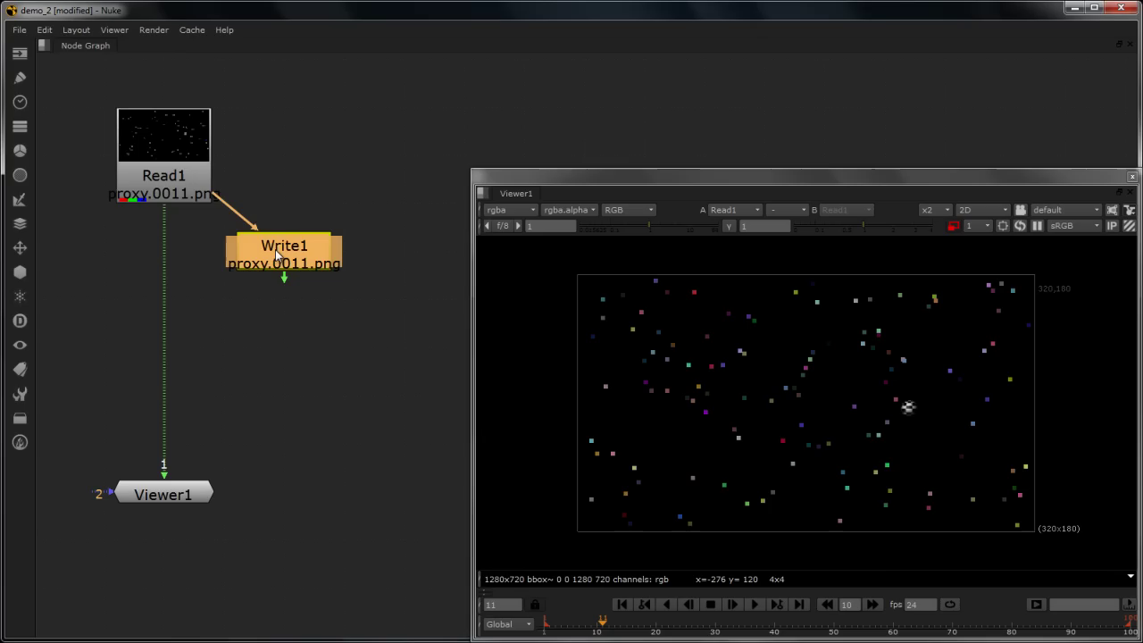
left_click(19, 53)
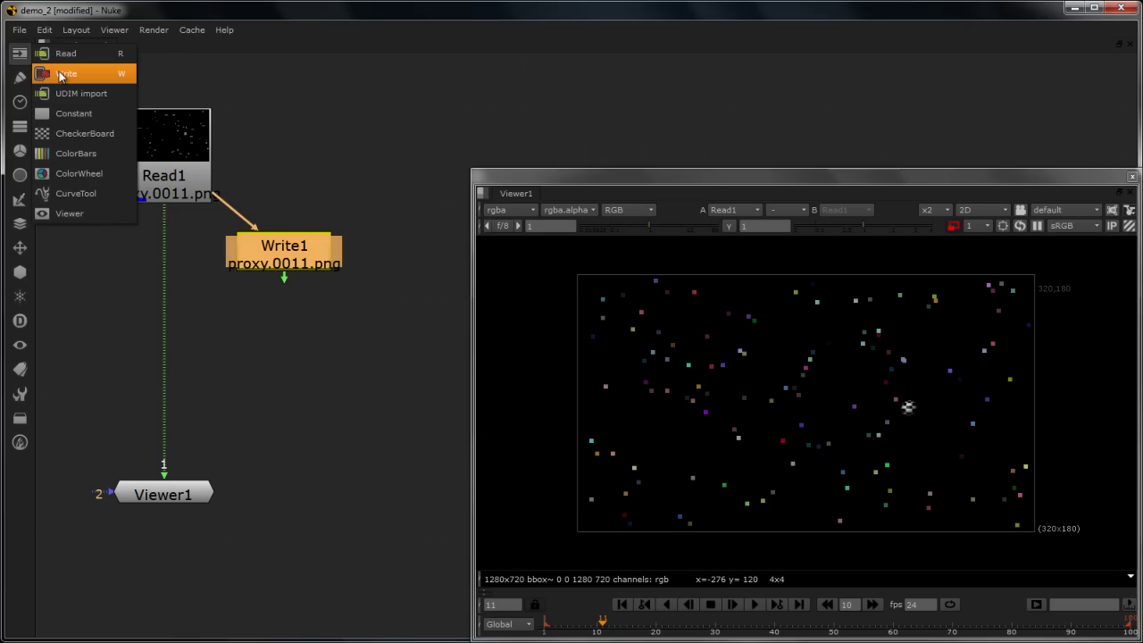
left_click(42, 75)
Examine the separate file and proxy path fields of Write2 and close its properties
left_click(496, 299)
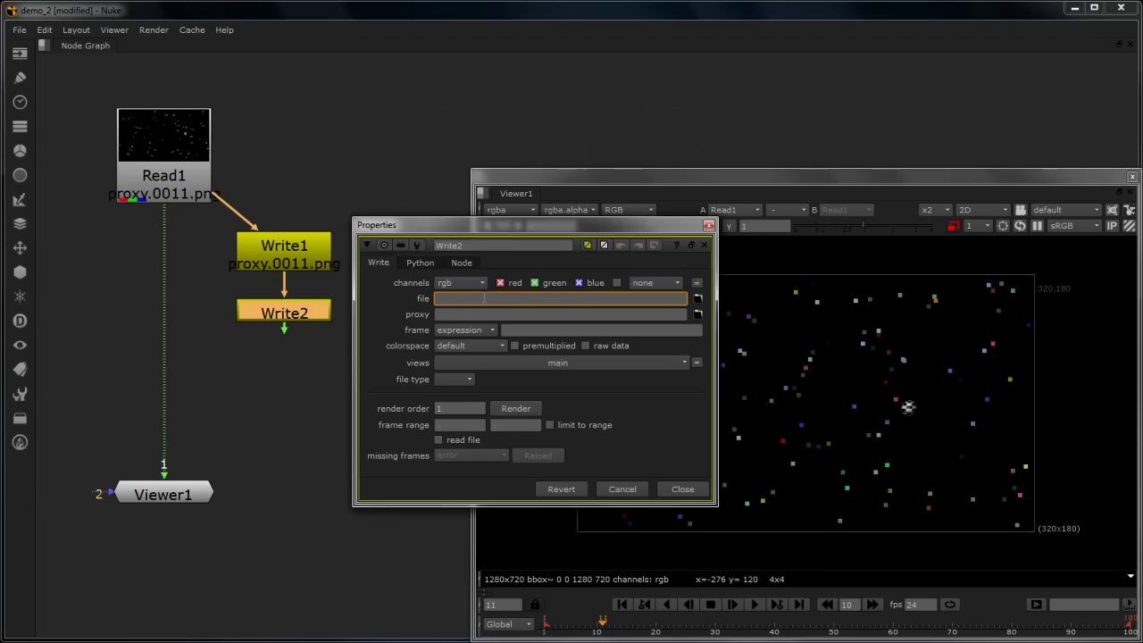
left_click(447, 314)
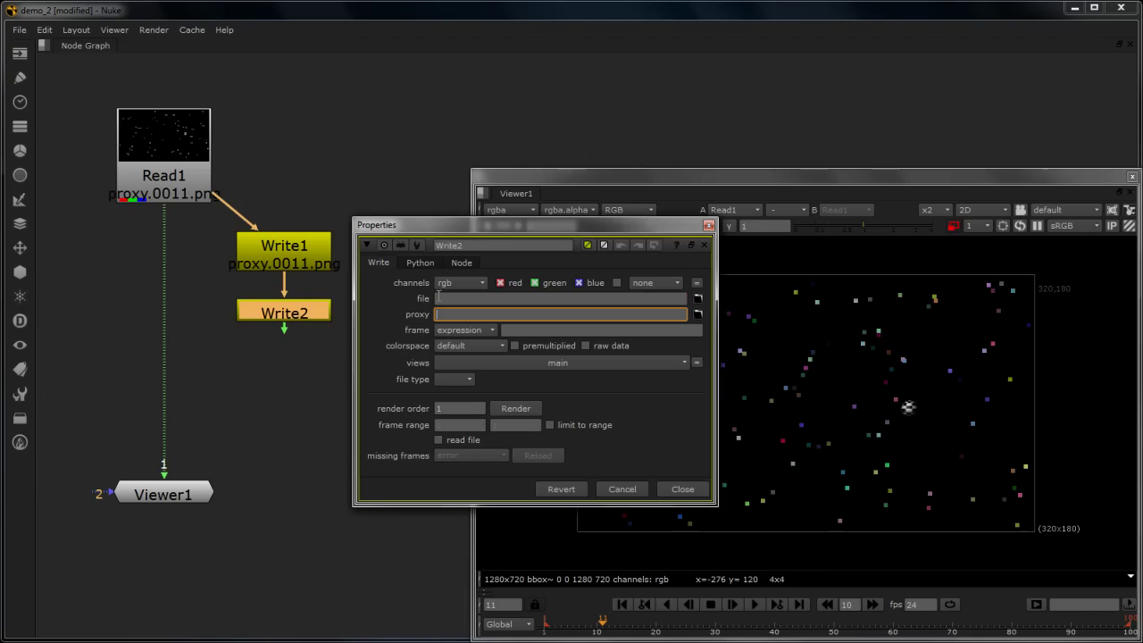
left_click(439, 298)
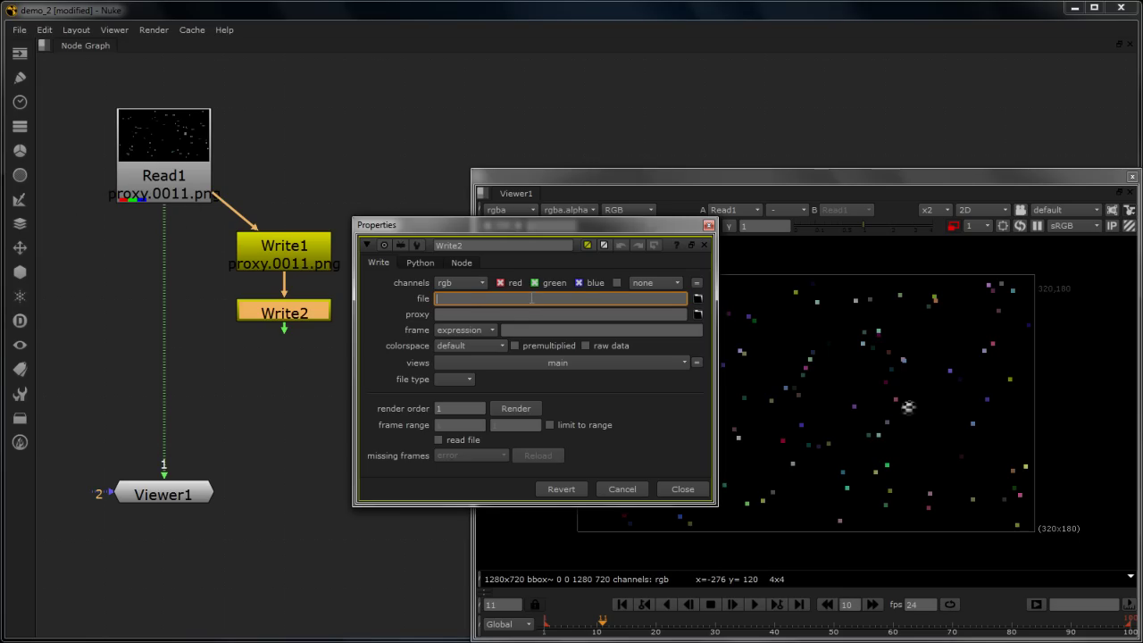
left_click(437, 314)
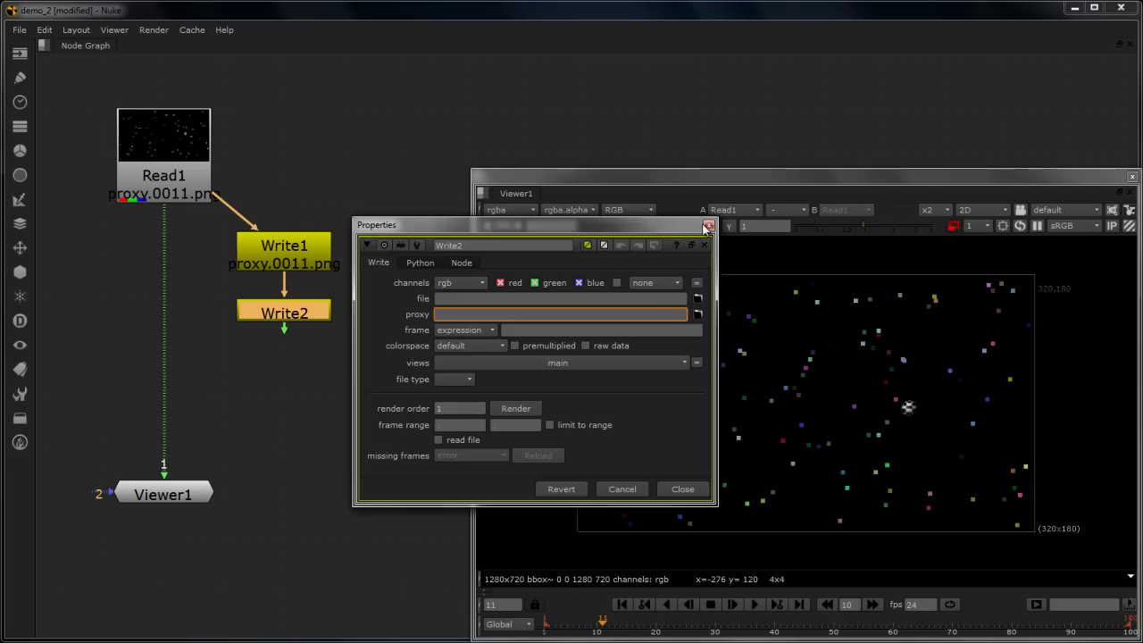
left_click(708, 225)
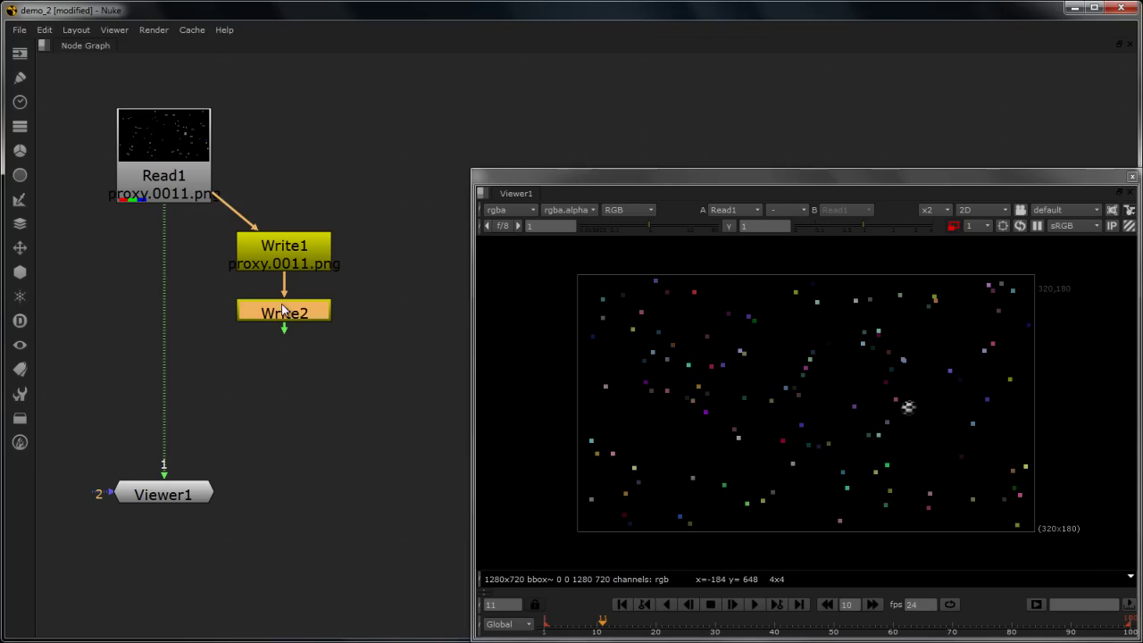
Reopen Read1's properties to check its proxy file path, then close them and deselect the node
left_click(139, 145)
double_click(138, 145)
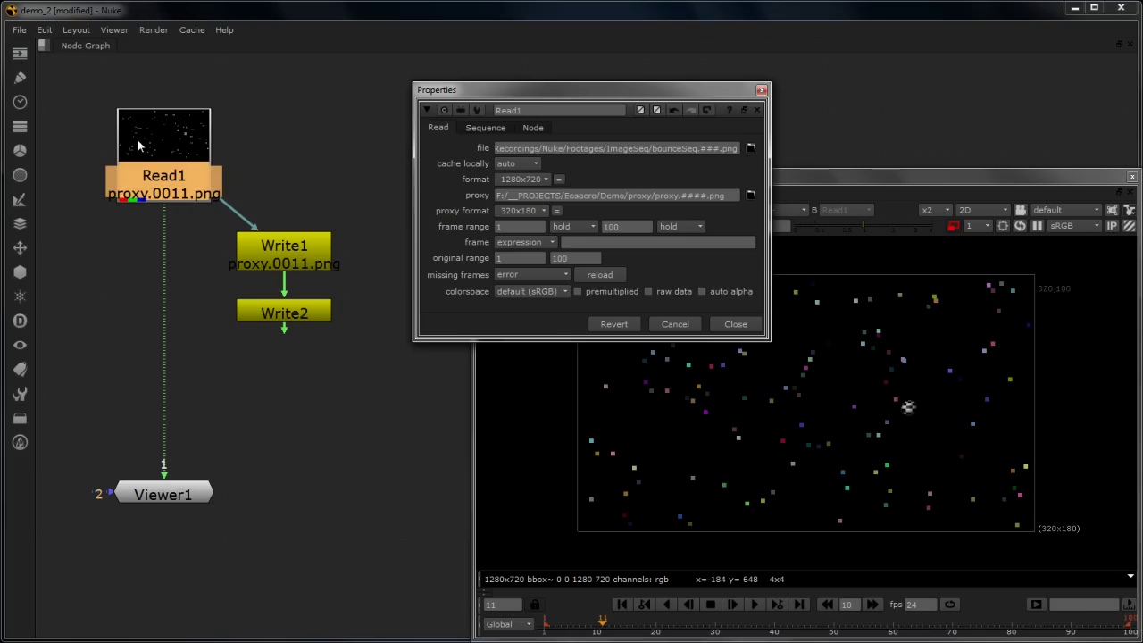
left_click_drag(495, 194, 773, 195)
left_click(419, 241)
left_click(729, 327)
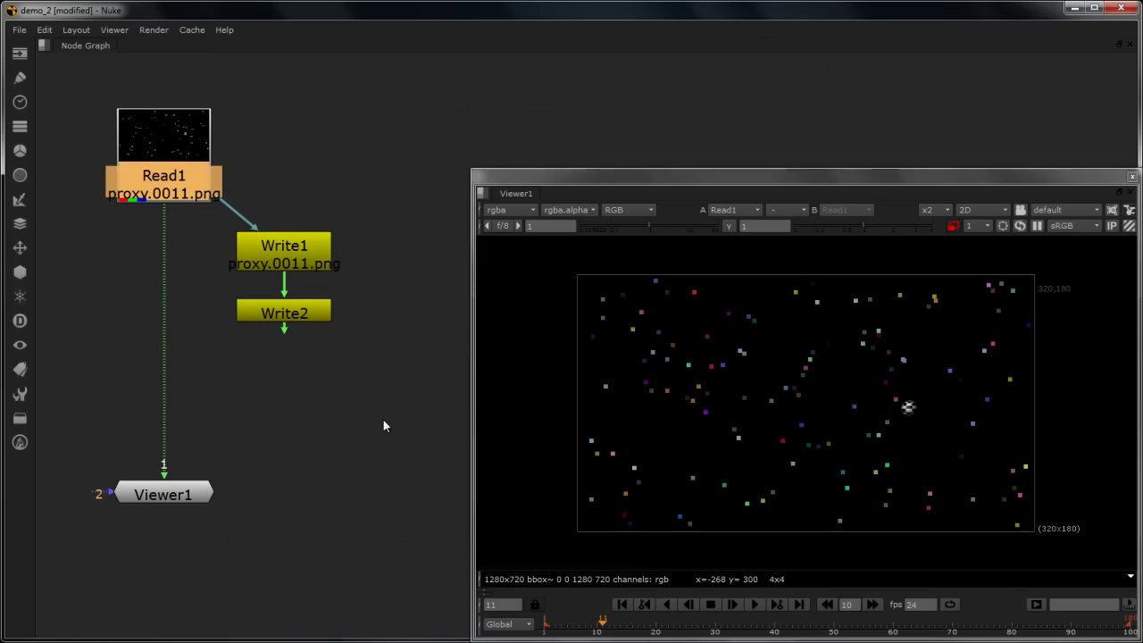
left_click(379, 416)
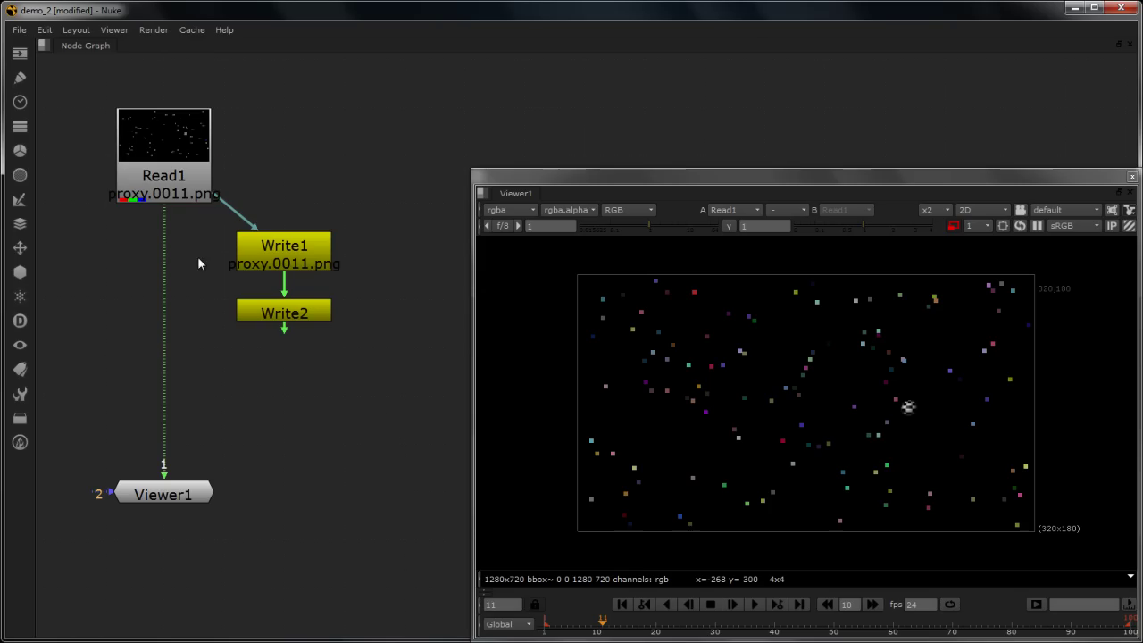